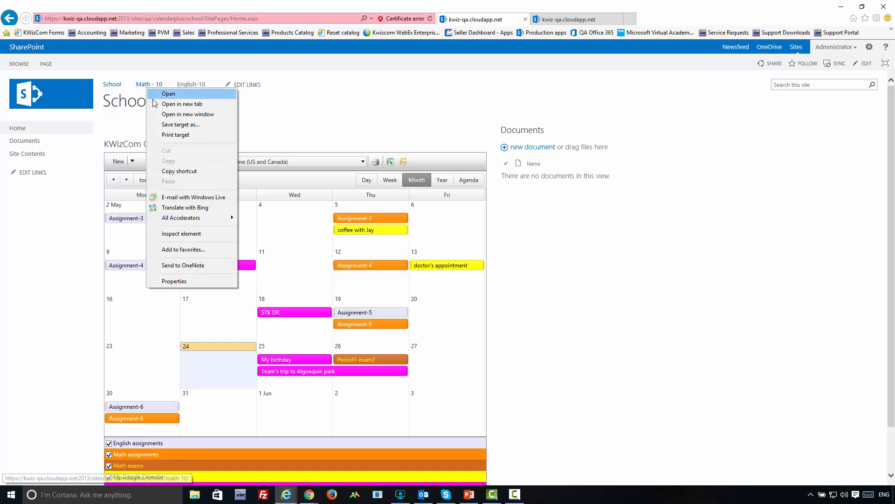
Open the Math - 10 site in a new tab and view its Assignments list and Exams calendar
{"action": "left_click", "coordinate": [159, 107]}
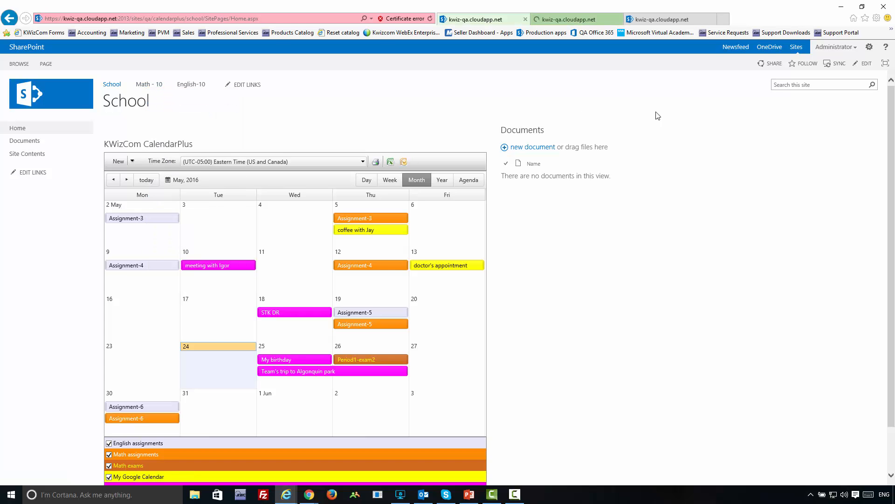
{"action": "left_click", "coordinate": [584, 21]}
{"action": "left_click", "coordinate": [98, 171]}
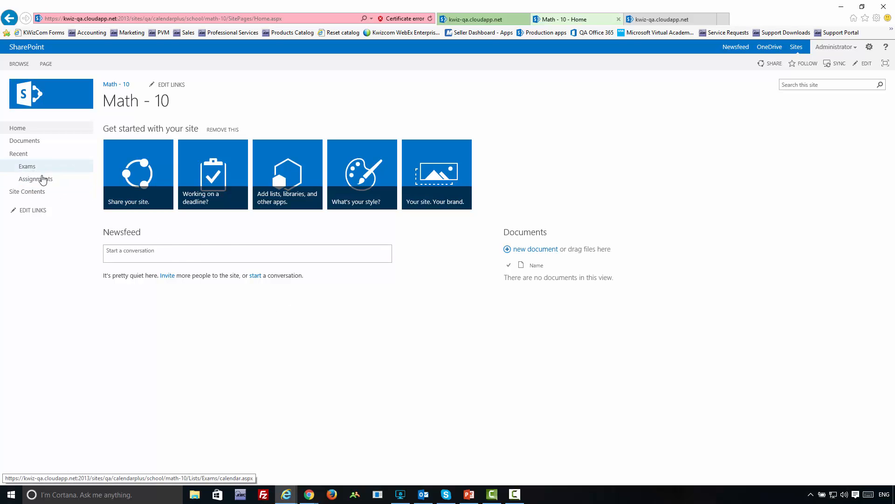
{"action": "left_click", "coordinate": [40, 181]}
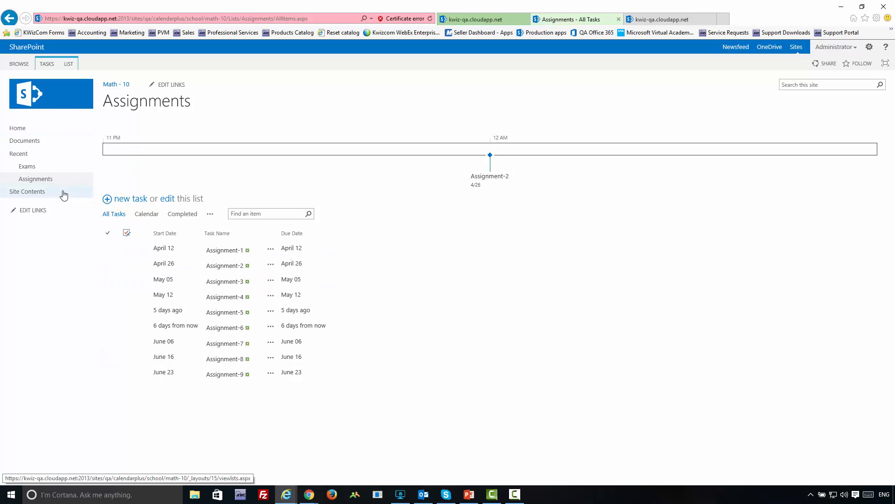
{"action": "left_click", "coordinate": [29, 169]}
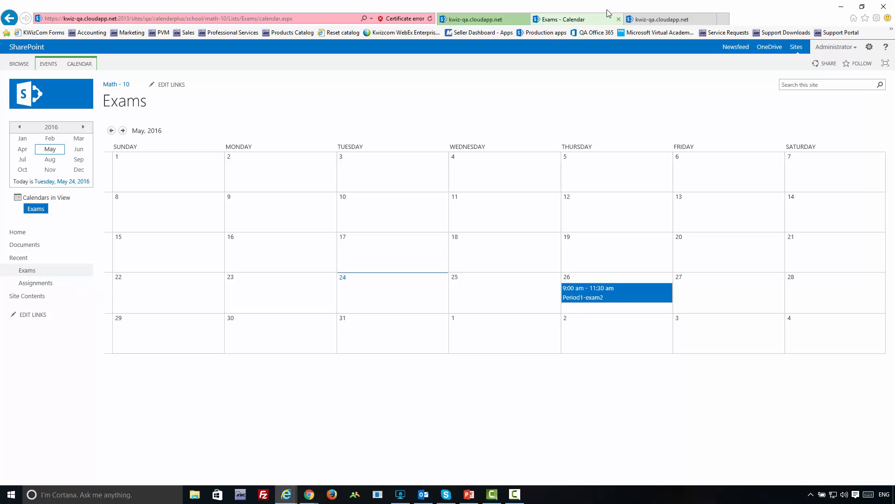
Return to the School site's CalendarPlus calendar, review its combined events, and advance it to June 2016
{"action": "left_click", "coordinate": [471, 20]}
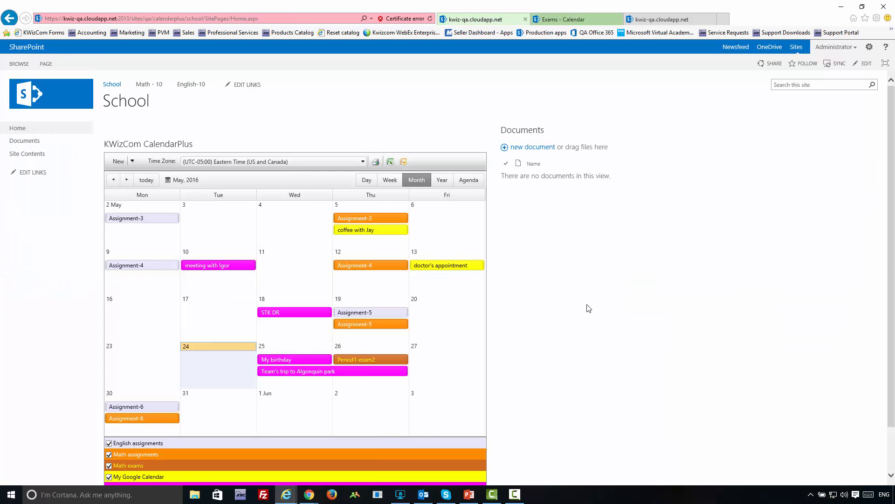
{"action": "scroll", "coordinate": [601, 311], "scroll_direction": "down", "scroll_amount": 1}
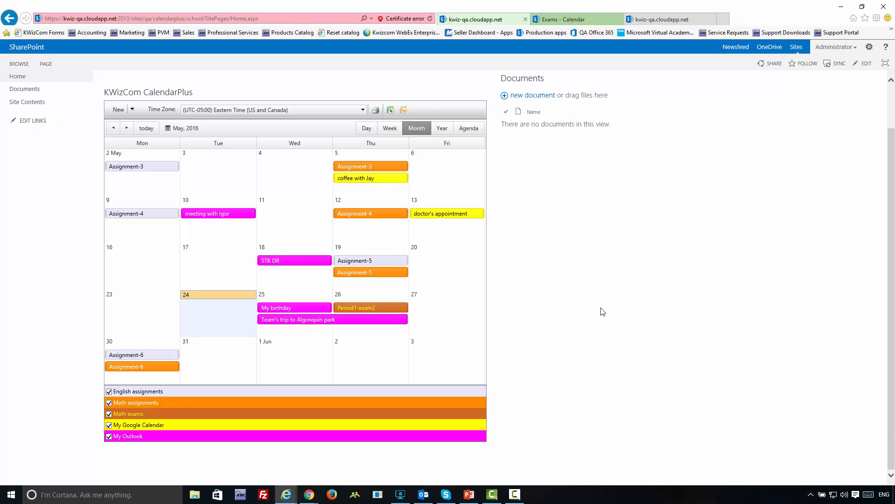
{"action": "scroll", "coordinate": [601, 312], "scroll_direction": "up", "scroll_amount": 1}
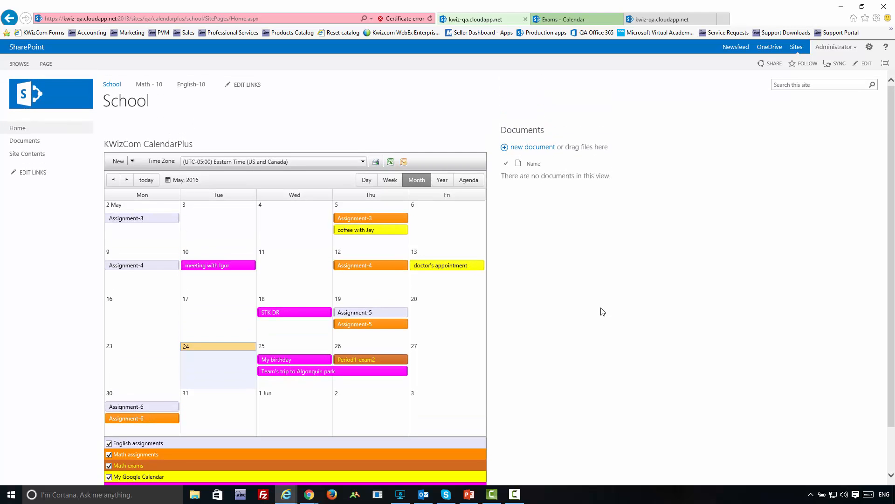
{"action": "scroll", "coordinate": [601, 312], "scroll_direction": "down", "scroll_amount": 1}
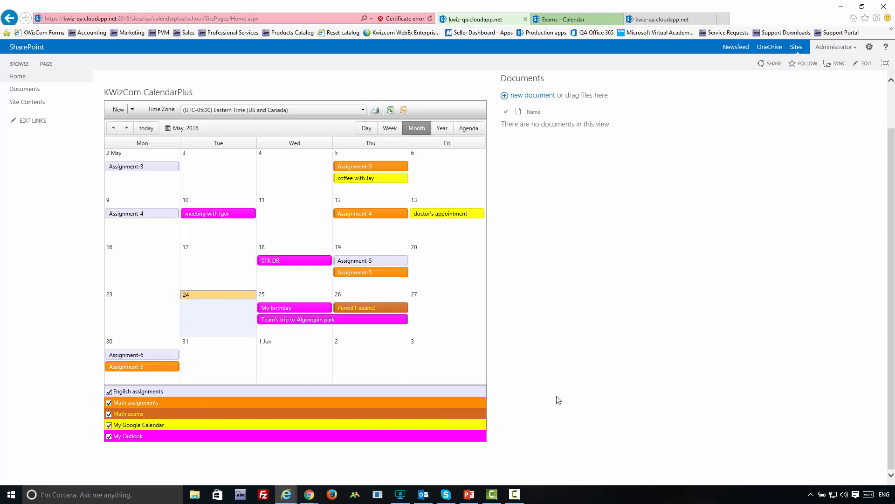
{"action": "left_click", "coordinate": [126, 129]}
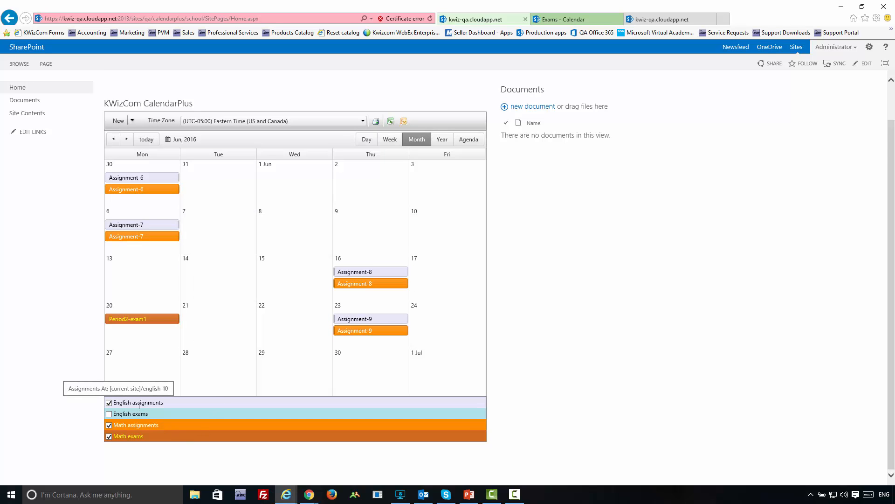
Show the English exams in the calendar, and switch the English and Math assignments off and back on
{"action": "left_click", "coordinate": [109, 413]}
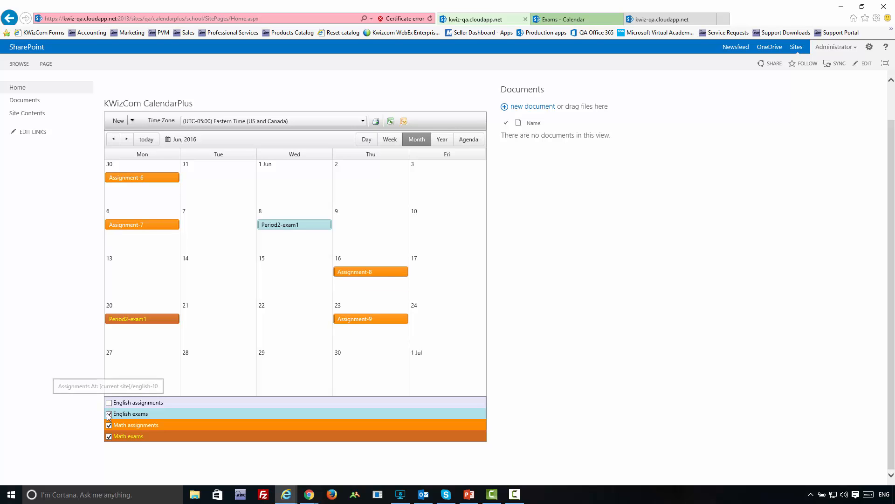
{"action": "left_click", "coordinate": [109, 424]}
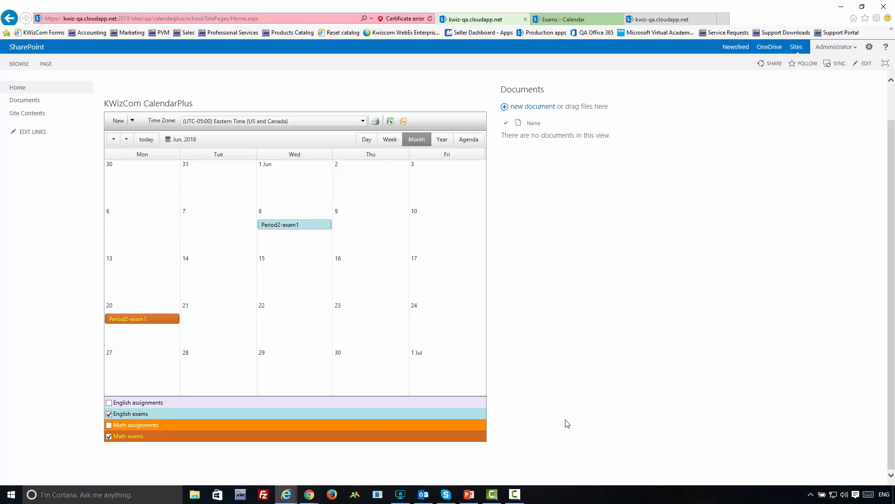
{"action": "left_click", "coordinate": [109, 425]}
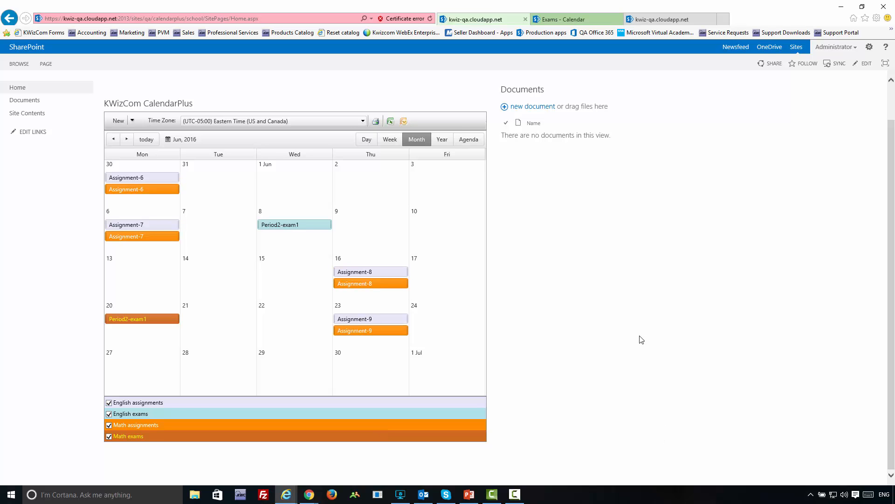
View the School calendar in its different layouts, ending with the agenda for 6/17/2016 - 6/23/2016
{"action": "left_click", "coordinate": [367, 139]}
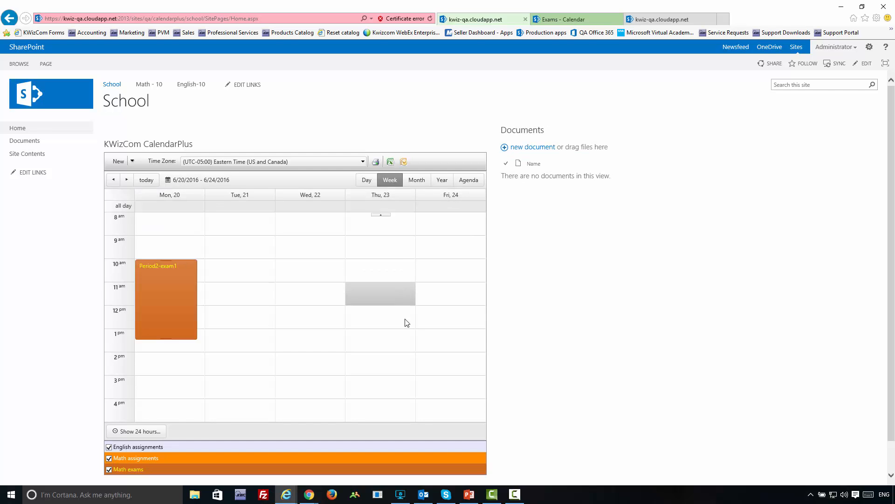
{"action": "scroll", "coordinate": [407, 322], "scroll_direction": "down", "scroll_amount": 1}
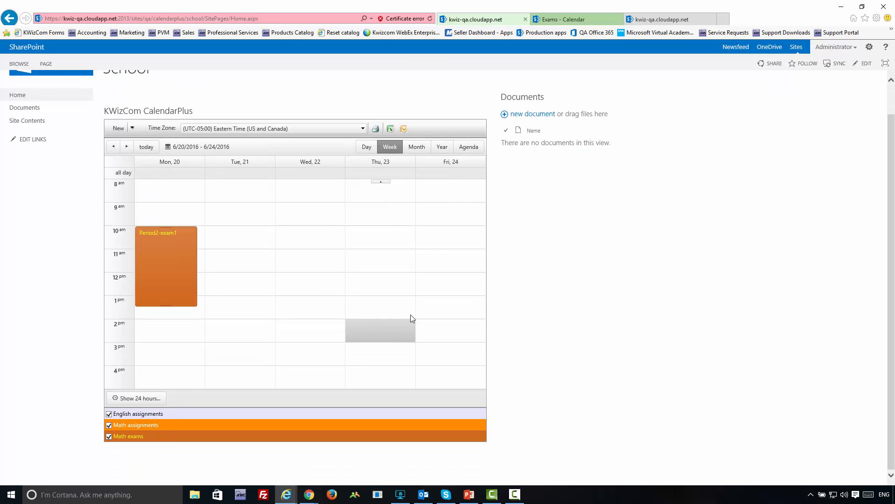
{"action": "left_click", "coordinate": [421, 149]}
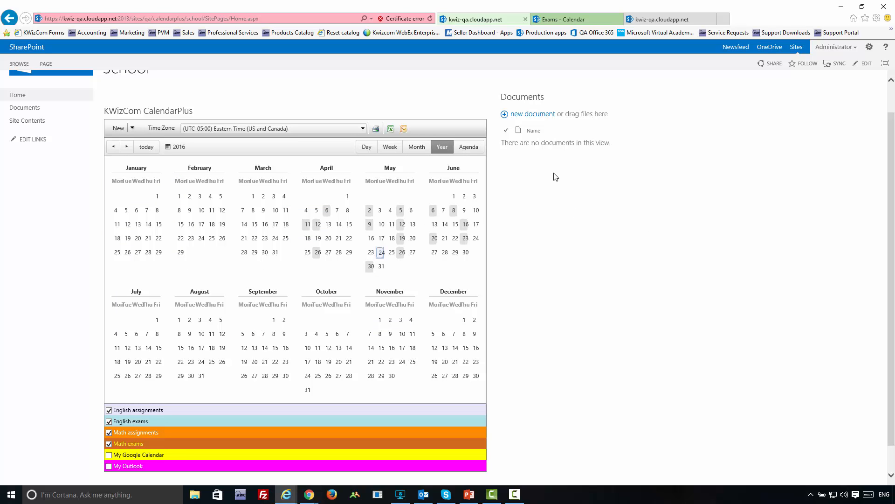
{"action": "left_click", "coordinate": [469, 148]}
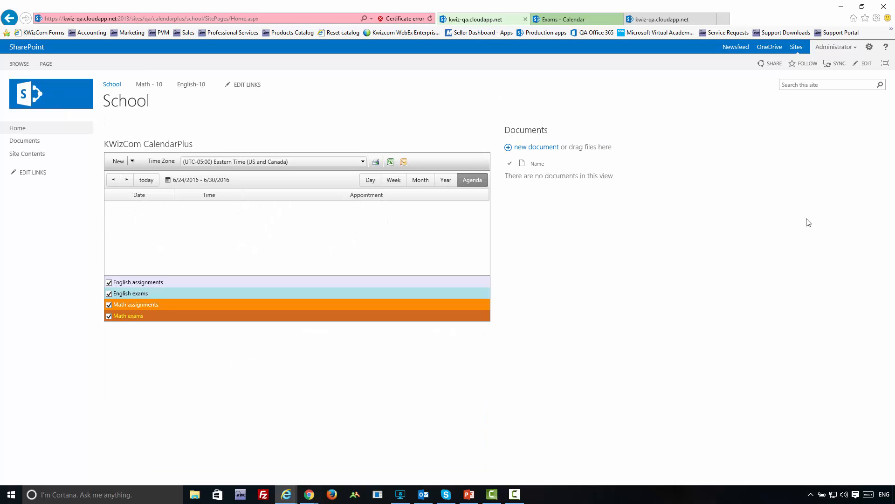
{"action": "left_click", "coordinate": [114, 181]}
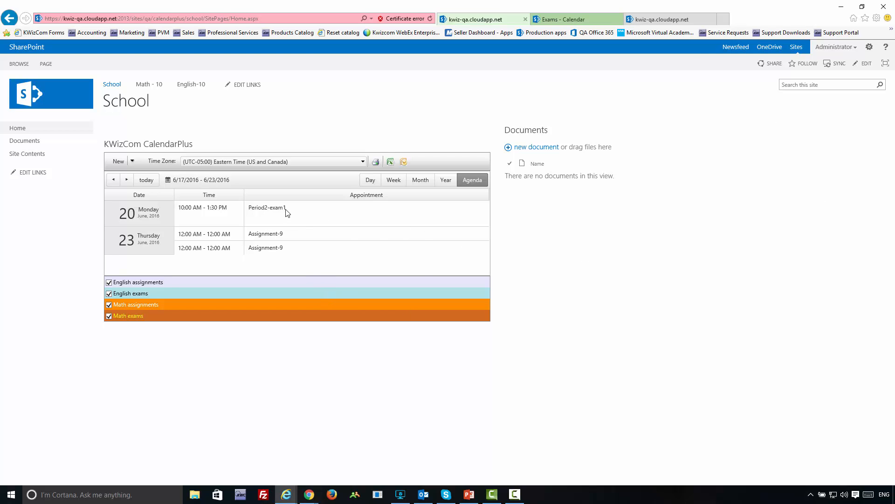
{"action": "mouse_move", "coordinate": [286, 210]}
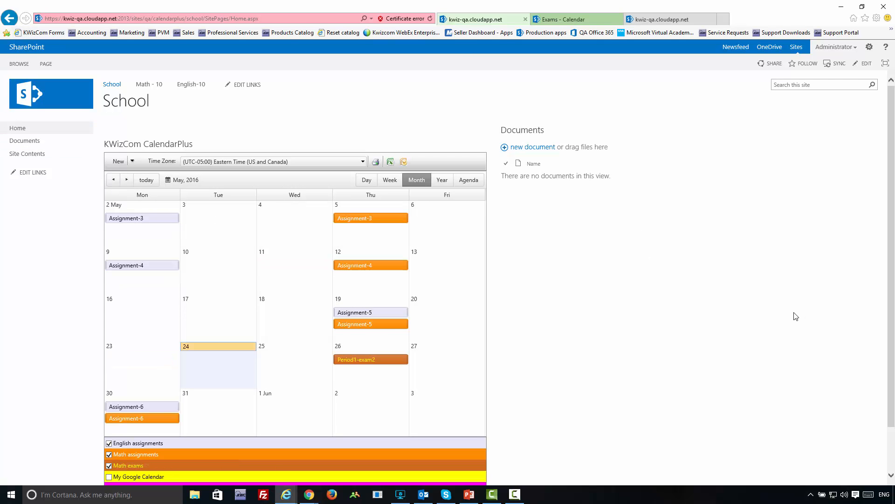
Overlay My Google Calendar and My Outlook on the May 2016 month view and inspect individual events
{"action": "scroll", "coordinate": [663, 332], "scroll_direction": "down", "scroll_amount": 2}
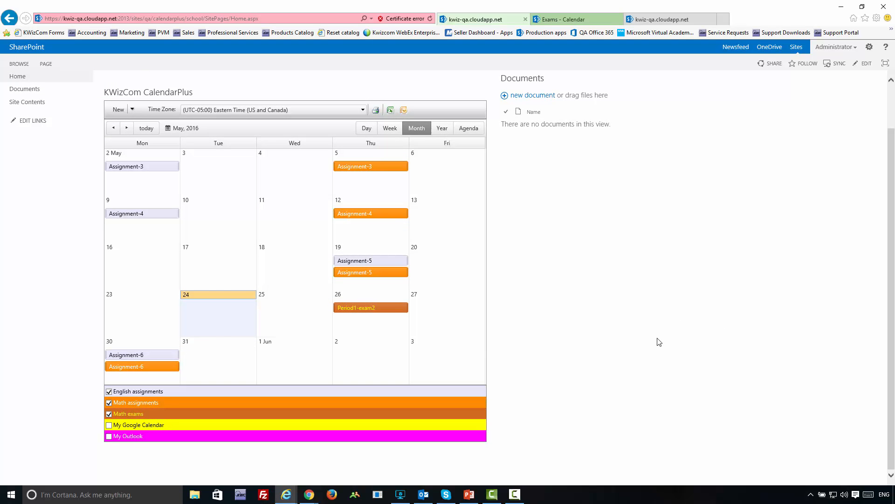
{"action": "left_click", "coordinate": [108, 424]}
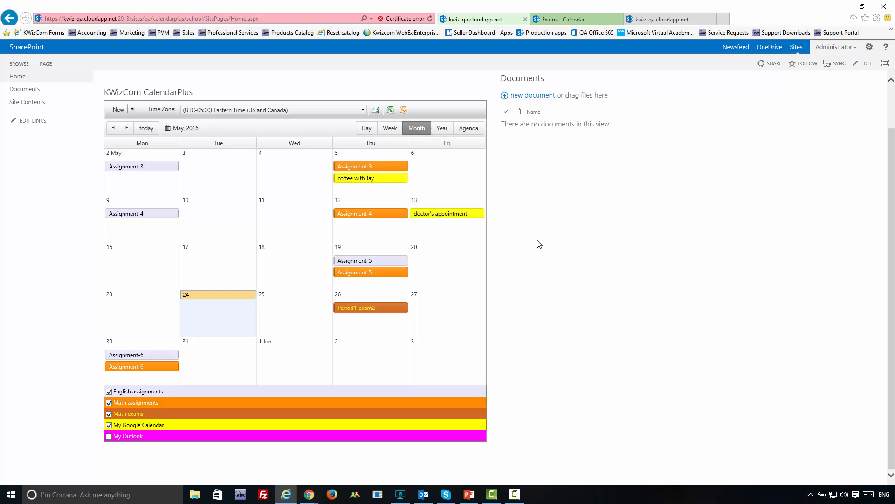
{"action": "mouse_move", "coordinate": [444, 214]}
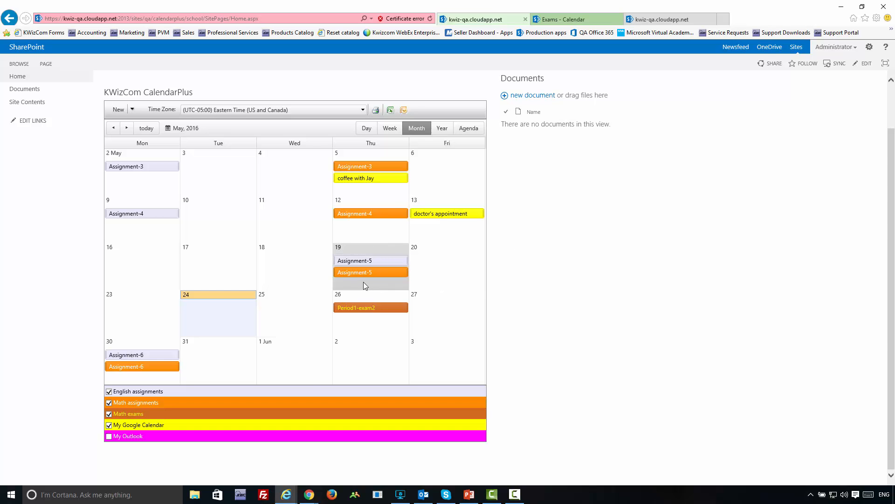
{"action": "mouse_move", "coordinate": [361, 308]}
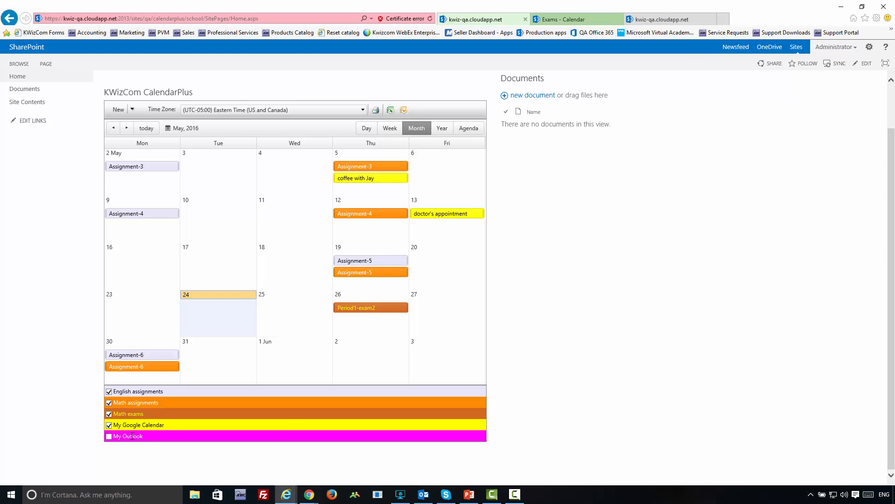
{"action": "left_click", "coordinate": [109, 437]}
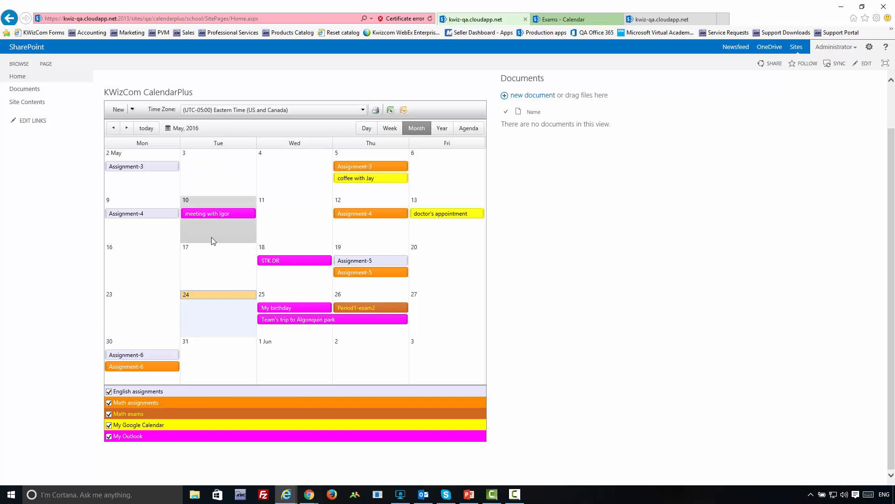
{"action": "mouse_move", "coordinate": [213, 214]}
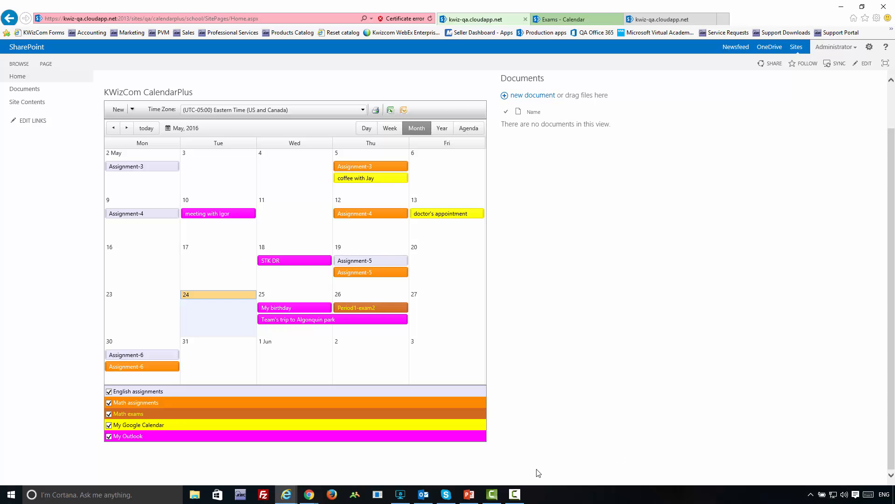
Switch to Outlook, show the Support Renewal calendar's work week of May 22 - 26, 2016, and return to the School calendar
{"action": "left_click", "coordinate": [419, 497]}
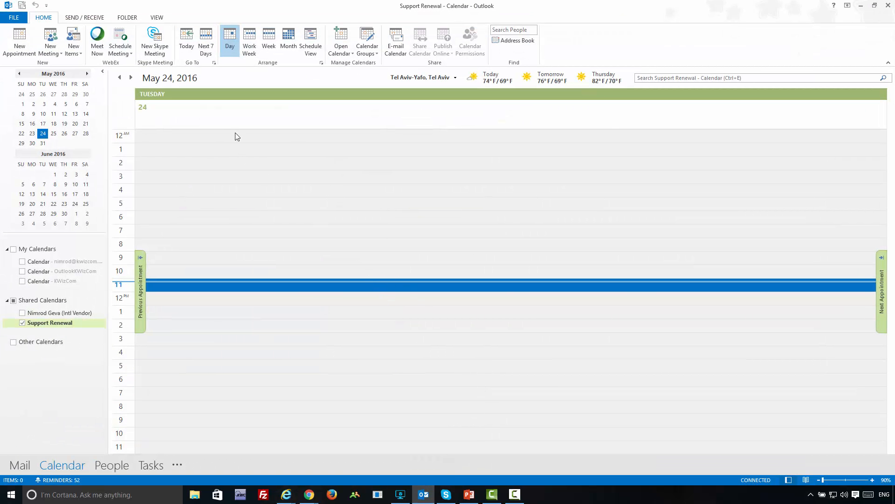
{"action": "left_click", "coordinate": [32, 134]}
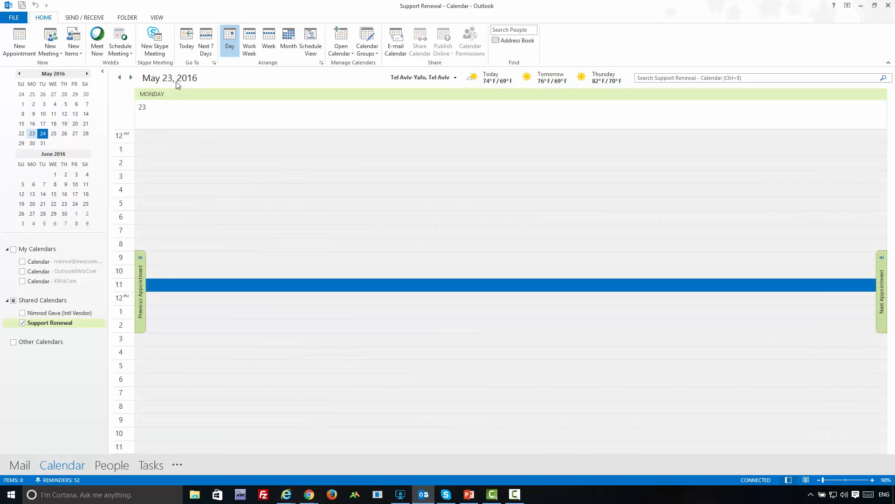
{"action": "left_click", "coordinate": [249, 43]}
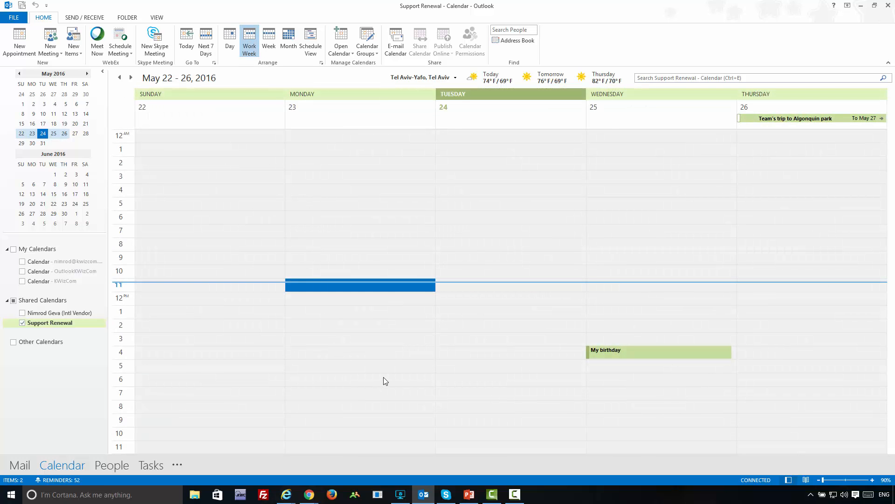
{"action": "left_click", "coordinate": [374, 367]}
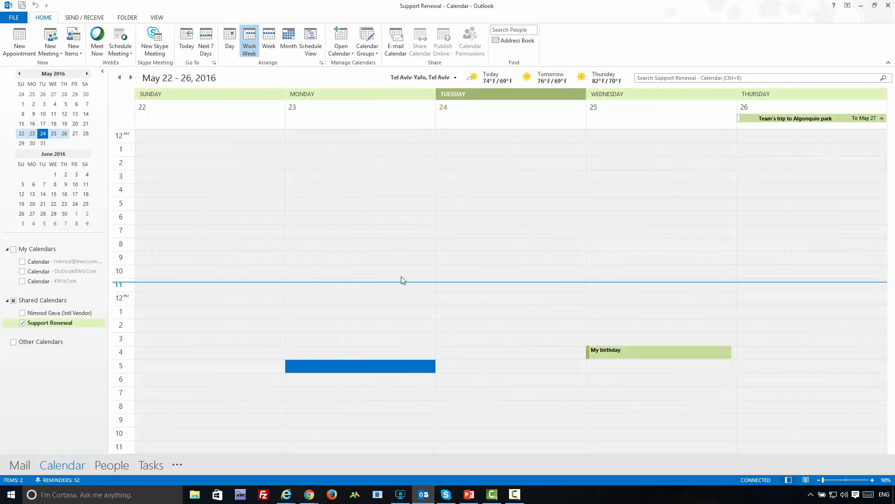
{"action": "key", "text": "alt+Tab"}
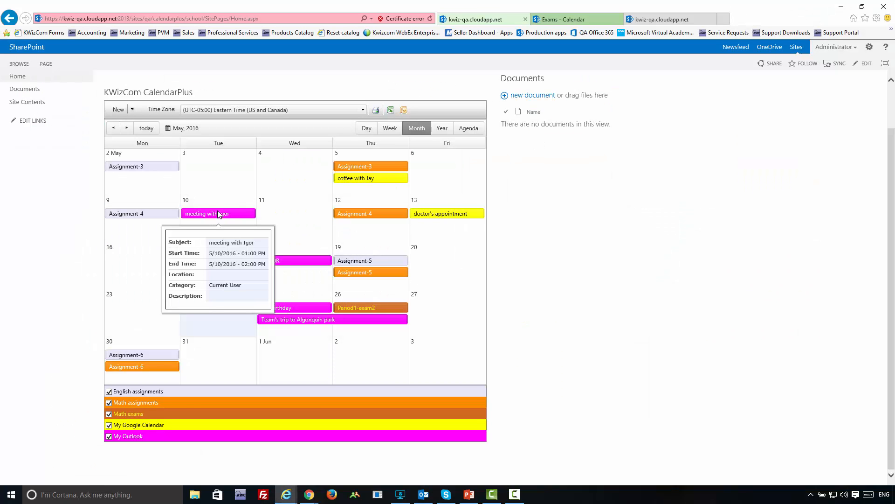
Compare the School calendar's May 18 event with Outlook's May 15 - 19 work week, browse the following weeks, and return to SharePoint
{"action": "mouse_move", "coordinate": [276, 261]}
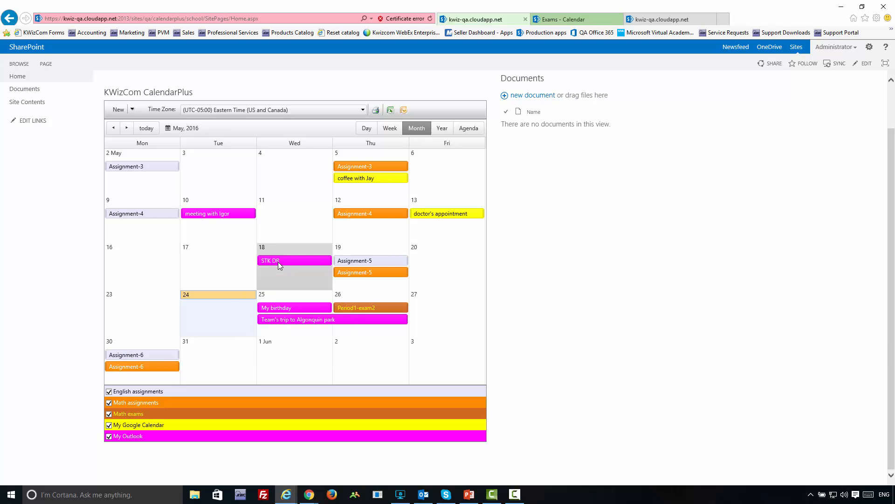
{"action": "key", "text": "alt+Tab"}
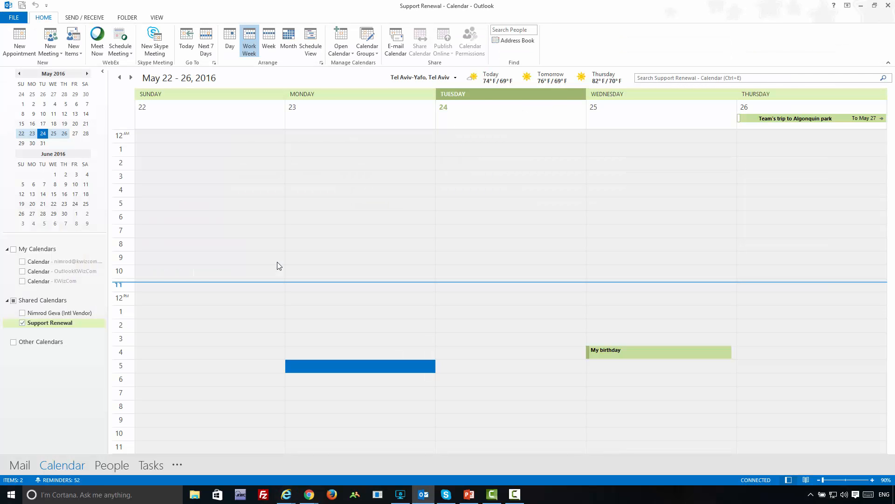
{"action": "left_click", "coordinate": [119, 78]}
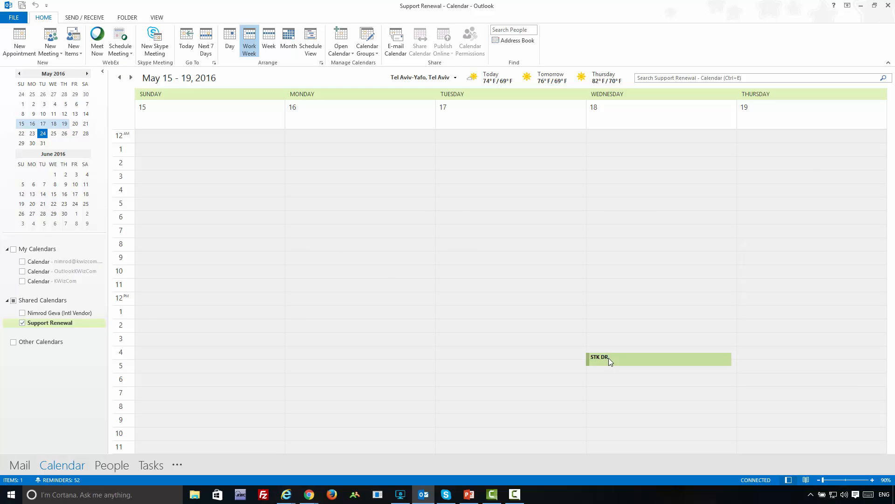
{"action": "left_click", "coordinate": [131, 77]}
{"action": "left_click", "coordinate": [132, 78]}
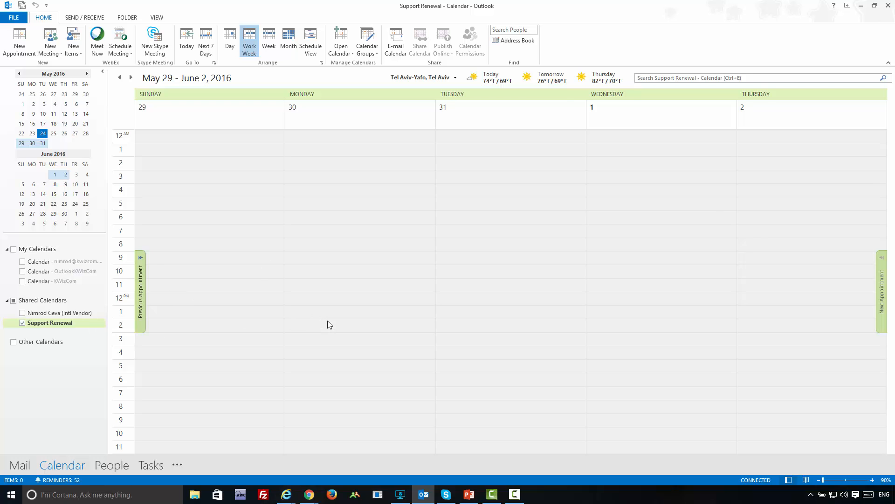
{"action": "key", "text": "alt+Tab"}
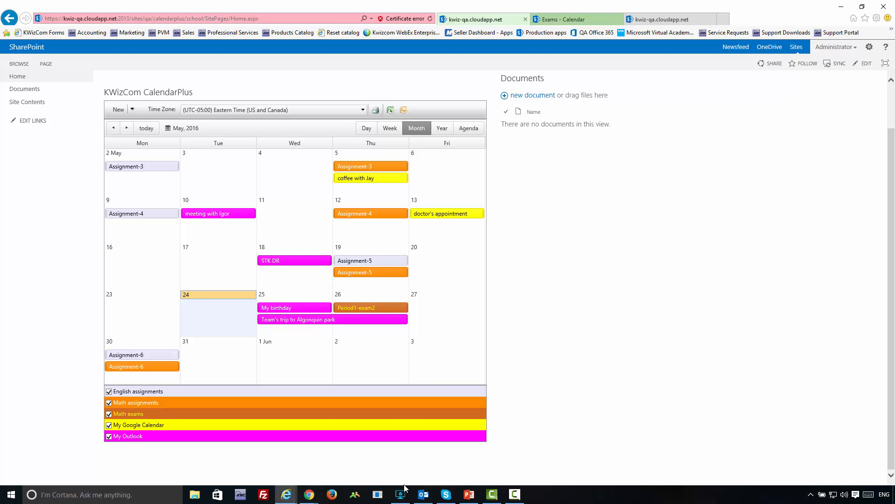
{"action": "mouse_move", "coordinate": [315, 496]}
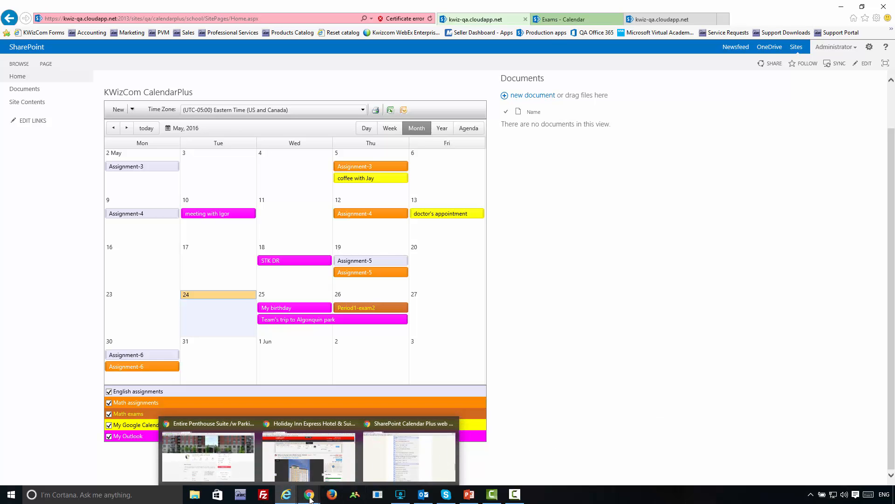
Switch to Chrome to view May 2016 in Google Calendar, and return to the School calendar to compare its Google events
{"action": "left_click", "coordinate": [434, 471]}
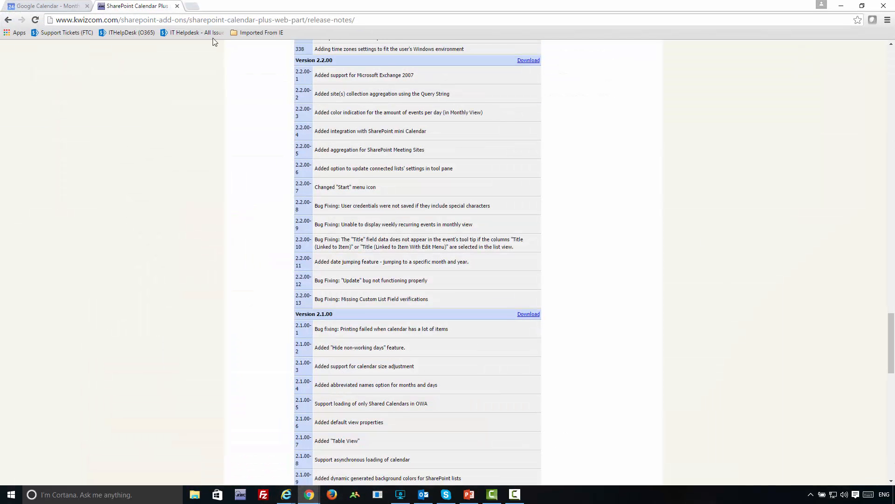
{"action": "left_click", "coordinate": [41, 5]}
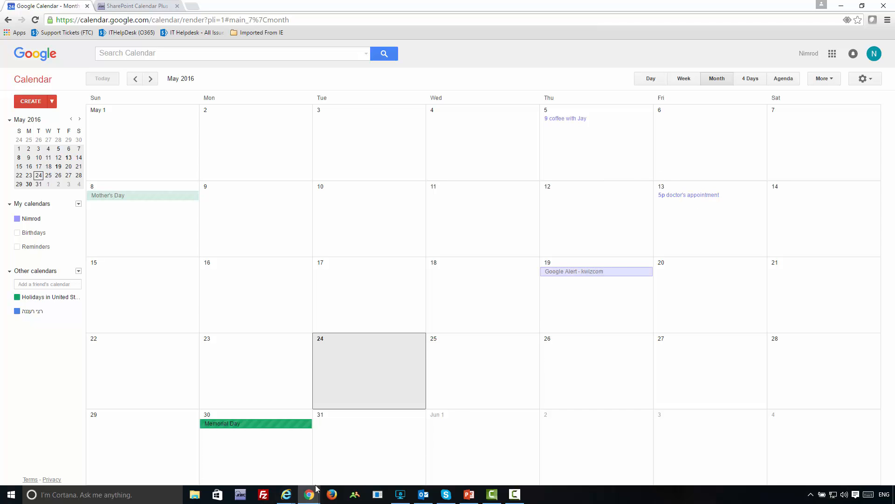
{"action": "mouse_move", "coordinate": [288, 498]}
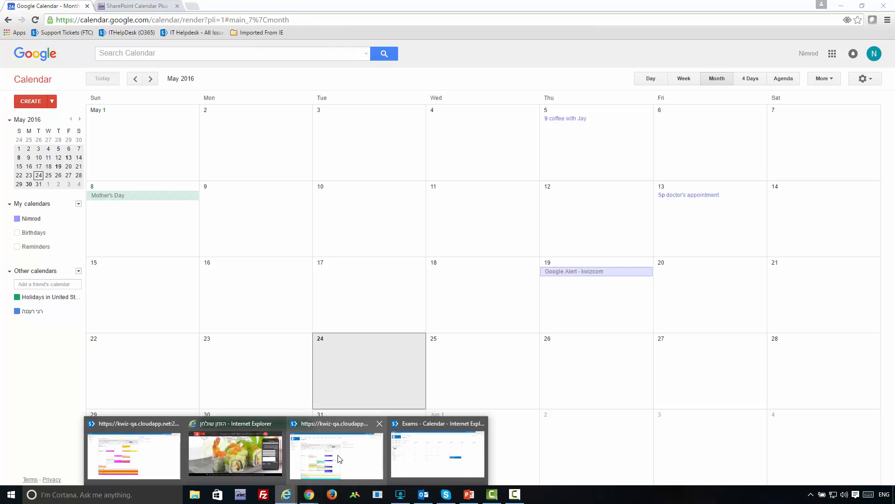
{"action": "left_click", "coordinate": [413, 450]}
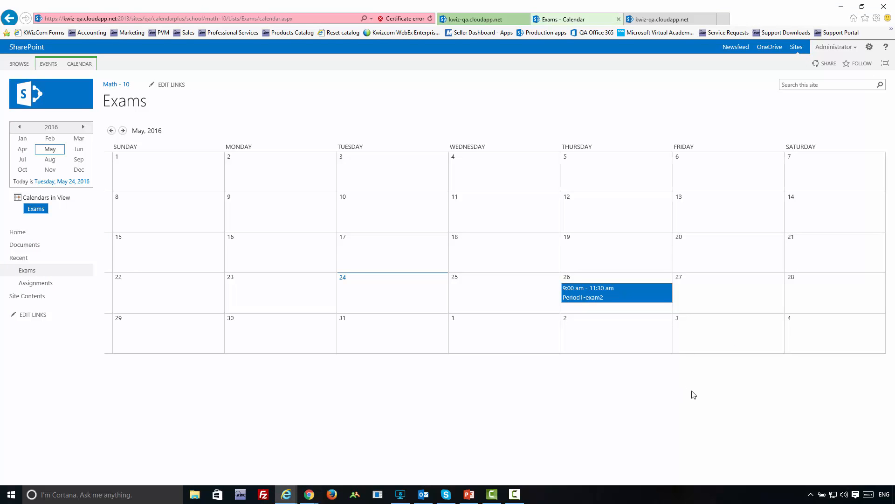
{"action": "left_click", "coordinate": [470, 21]}
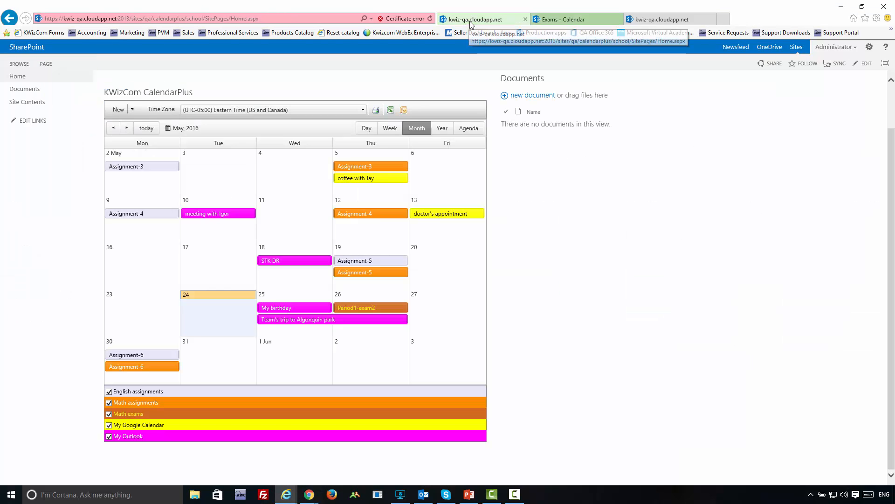
{"action": "scroll", "coordinate": [703, 402], "scroll_direction": "up", "scroll_amount": 2}
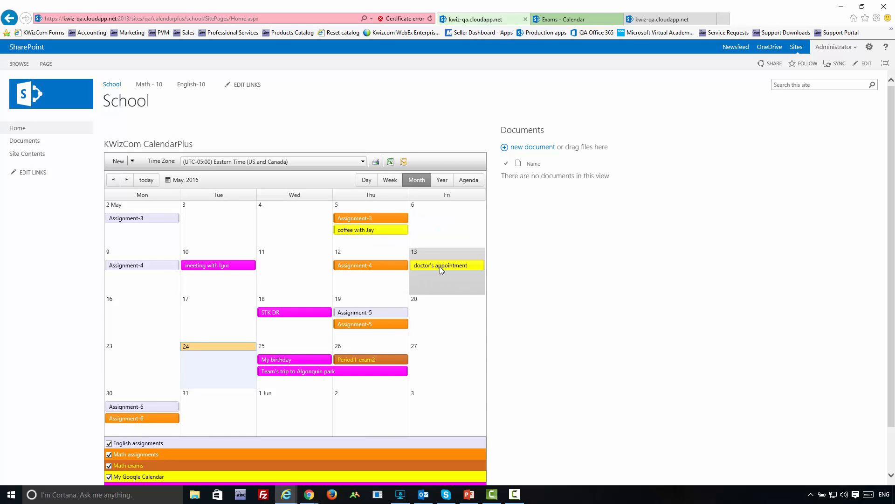
{"action": "mouse_move", "coordinate": [440, 266]}
{"action": "scroll", "coordinate": [653, 345], "scroll_direction": "down", "scroll_amount": 2}
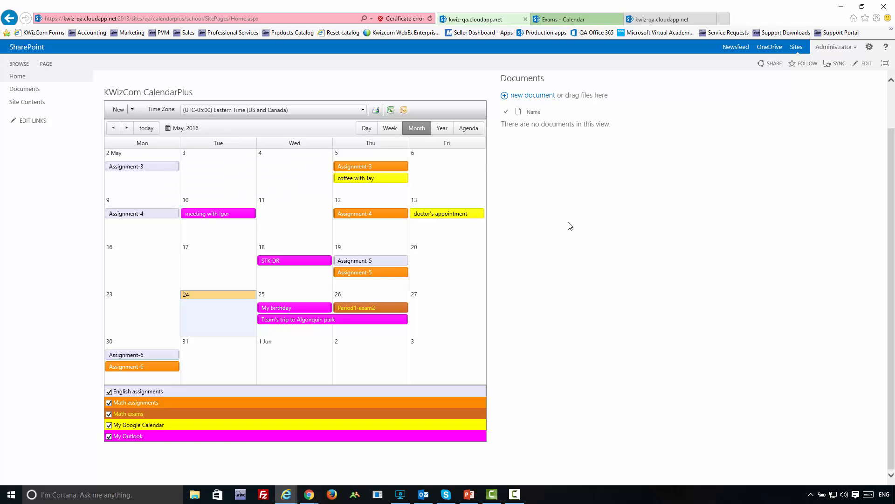
Put the School page into edit mode and open the CalendarPlus web part's settings dialog
{"action": "scroll", "coordinate": [537, 284], "scroll_direction": "up", "scroll_amount": 2}
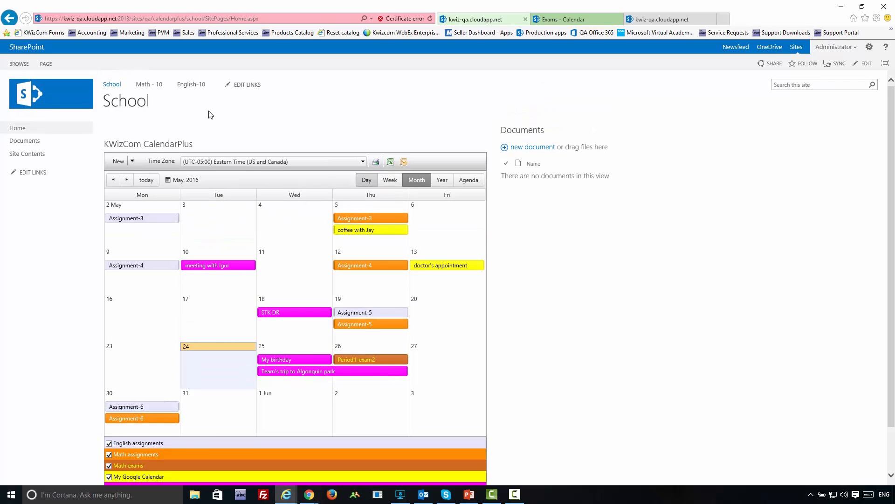
{"action": "left_click", "coordinate": [45, 64]}
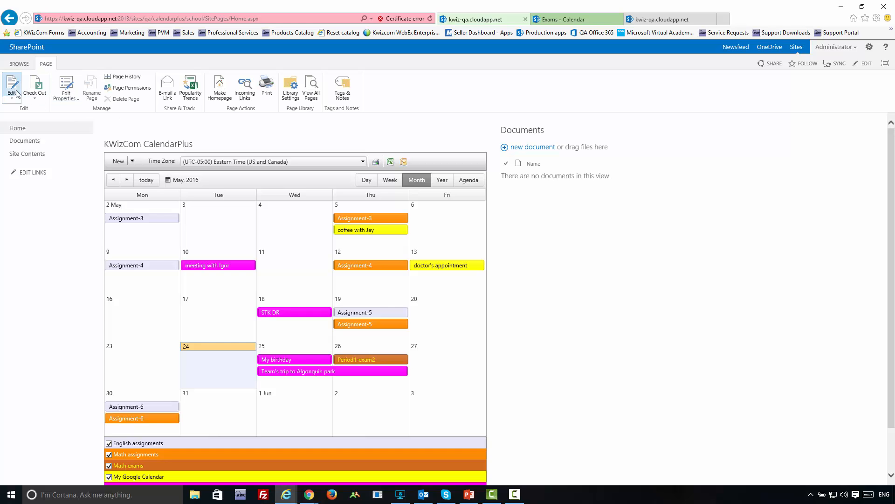
{"action": "left_click", "coordinate": [15, 93]}
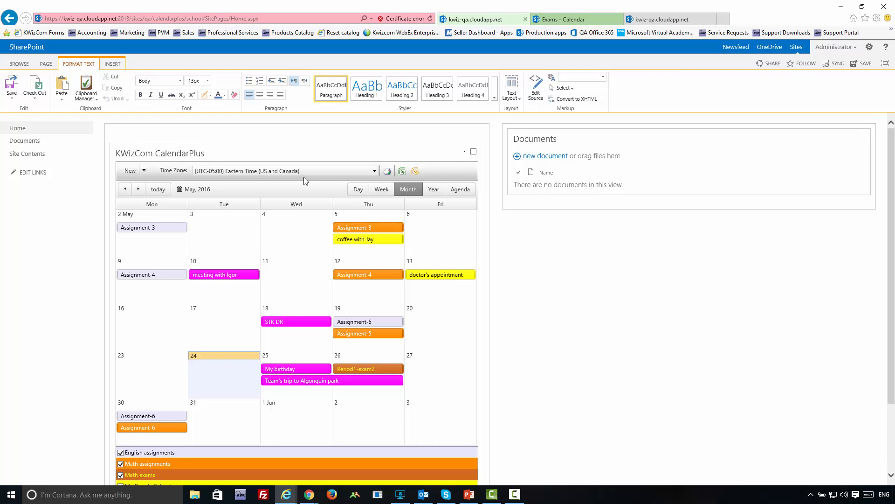
{"action": "left_click", "coordinate": [464, 153]}
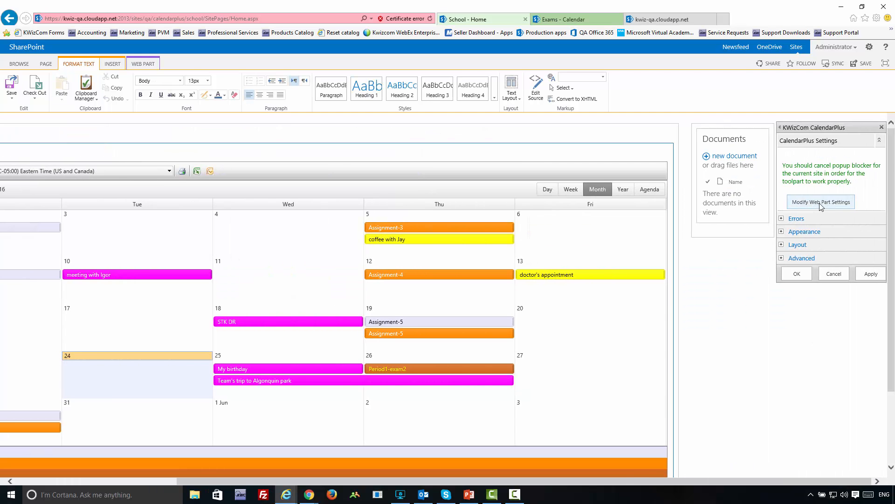
{"action": "left_click", "coordinate": [821, 203]}
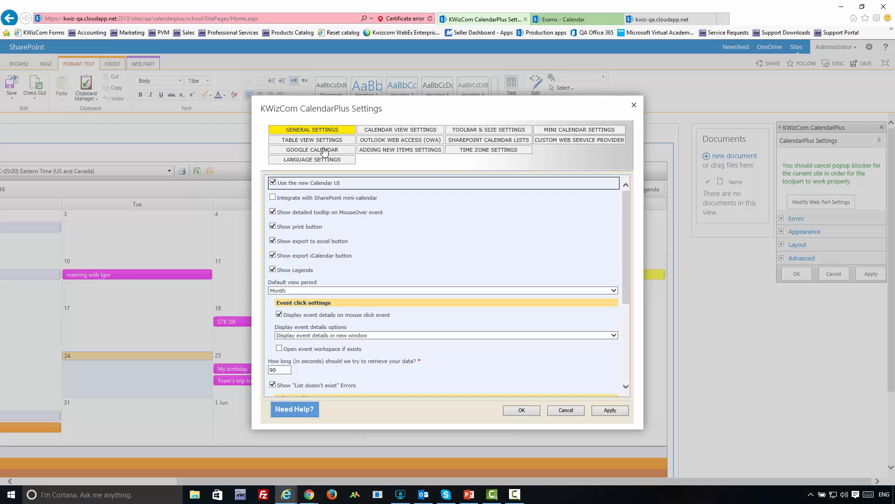
Look through the CalendarPlus settings categories from Calendar View to Language, returning to General Settings and its help option
{"action": "left_click", "coordinate": [367, 133]}
{"action": "left_click", "coordinate": [493, 131]}
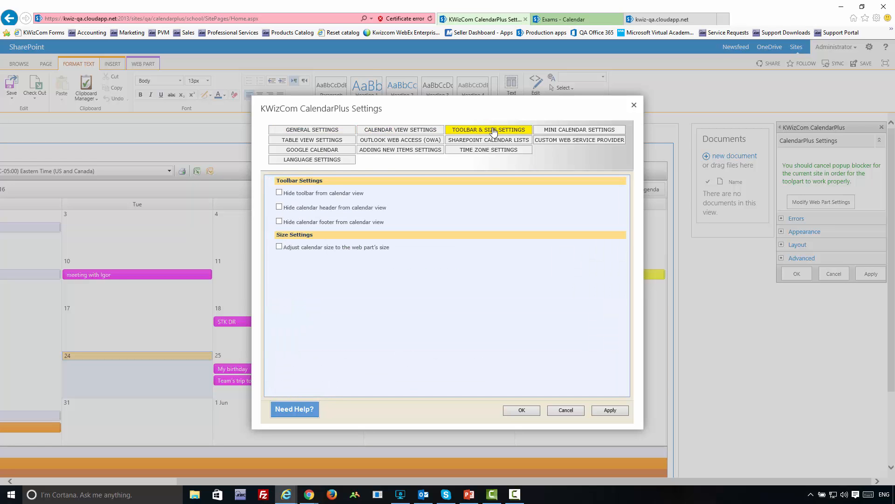
{"action": "left_click", "coordinate": [549, 134]}
{"action": "left_click", "coordinate": [318, 141]}
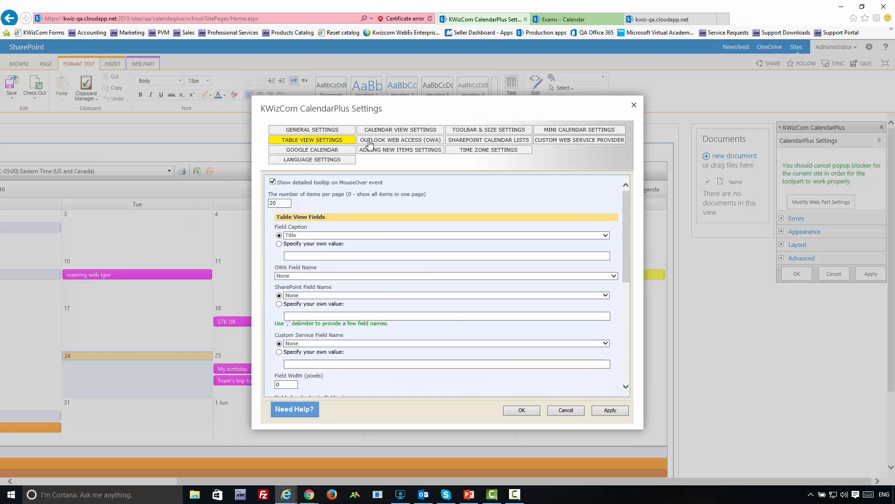
{"action": "left_click", "coordinate": [370, 141]}
{"action": "left_click", "coordinate": [456, 141]}
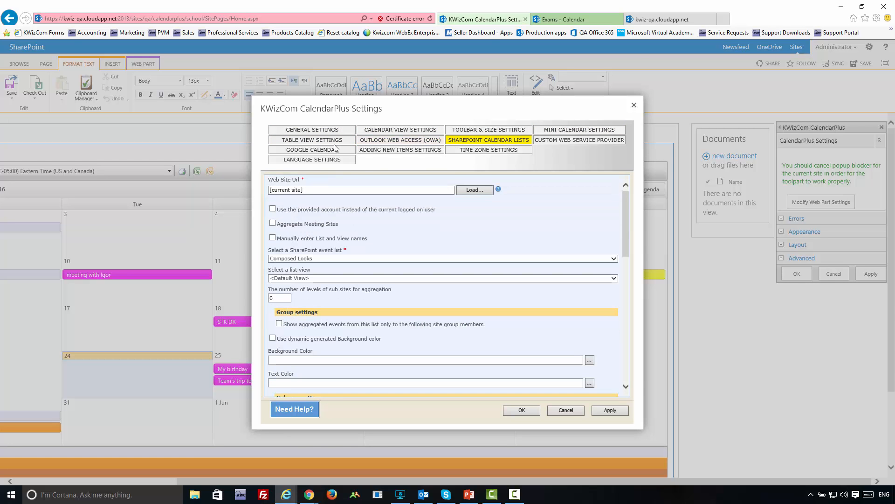
{"action": "left_click", "coordinate": [304, 152]}
{"action": "left_click", "coordinate": [377, 151]}
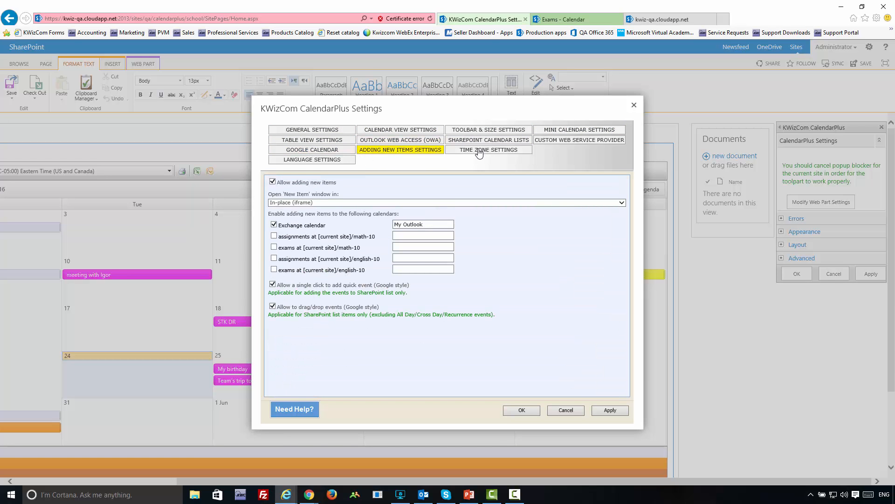
{"action": "left_click", "coordinate": [479, 151]}
{"action": "left_click", "coordinate": [331, 160]}
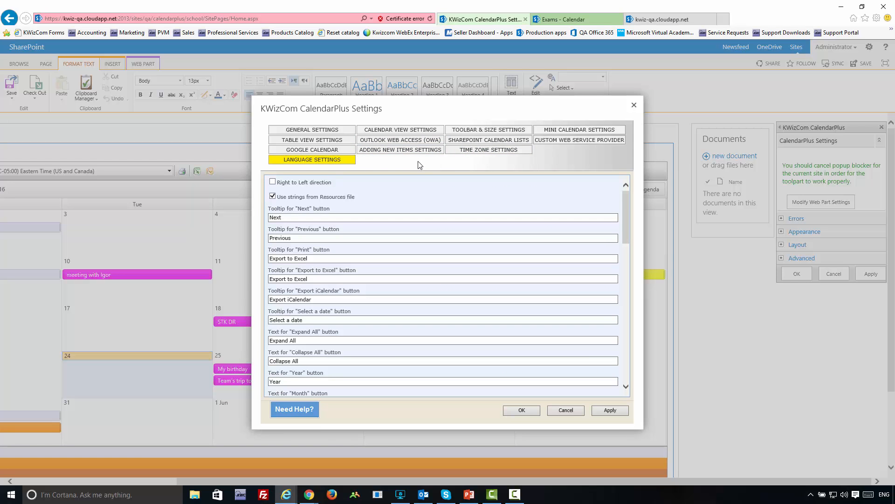
{"action": "left_click", "coordinate": [310, 134]}
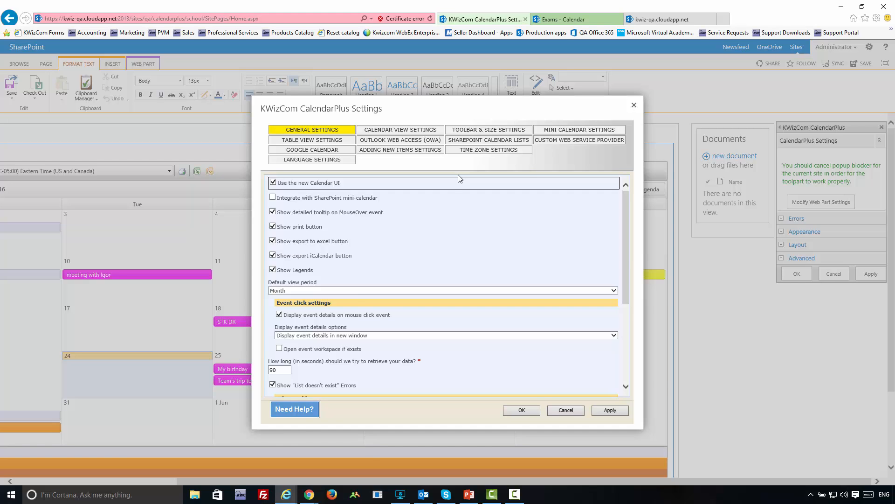
{"action": "left_click", "coordinate": [295, 413]}
Show the SharePoint Calendar Lists settings and read the Web Site Url help on dynamic source site tokens
{"action": "left_click", "coordinate": [461, 143]}
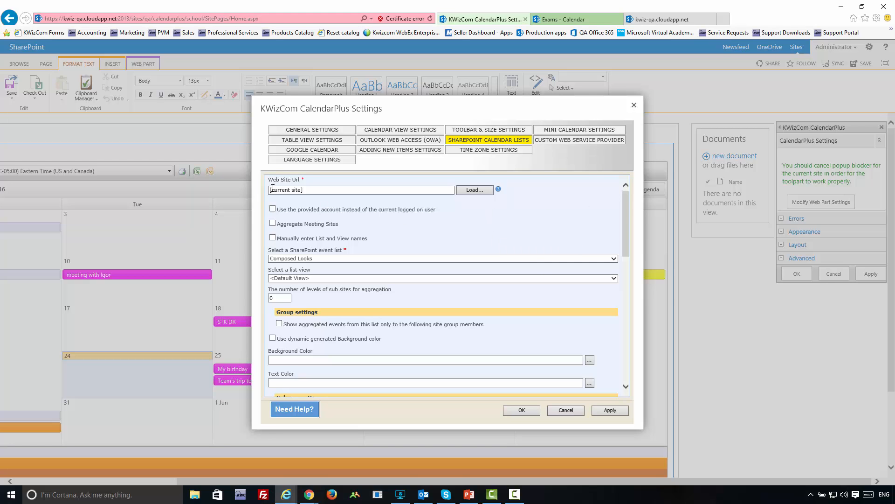
{"action": "triple_click", "coordinate": [320, 191]}
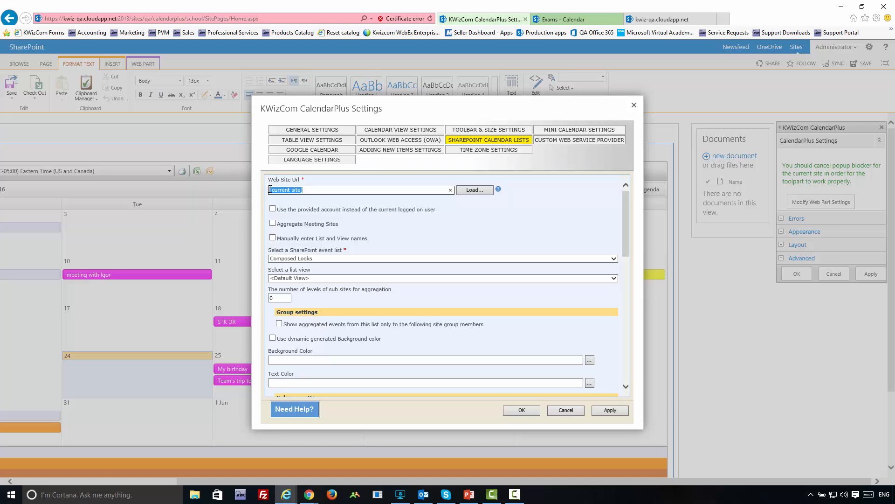
{"action": "left_click", "coordinate": [455, 226]}
{"action": "left_click", "coordinate": [316, 191]}
{"action": "left_click", "coordinate": [498, 189]}
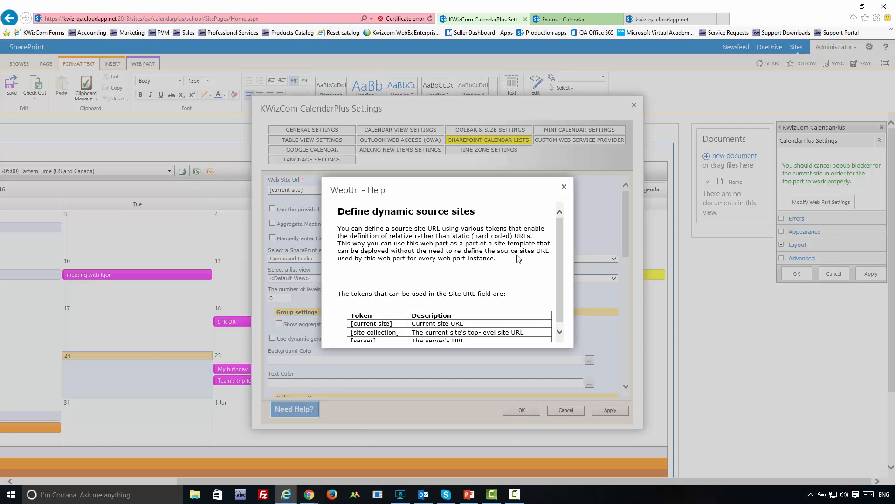
{"action": "scroll", "coordinate": [559, 231], "scroll_direction": "down", "scroll_amount": 1}
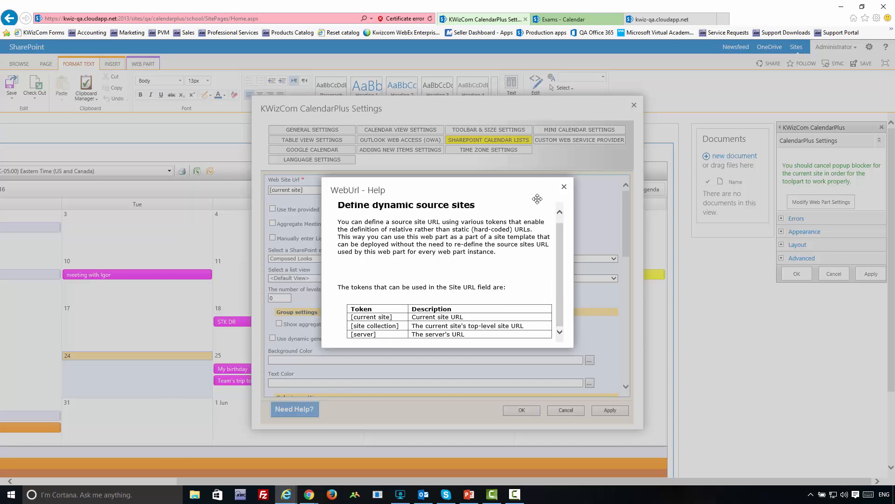
{"action": "left_click", "coordinate": [564, 187]}
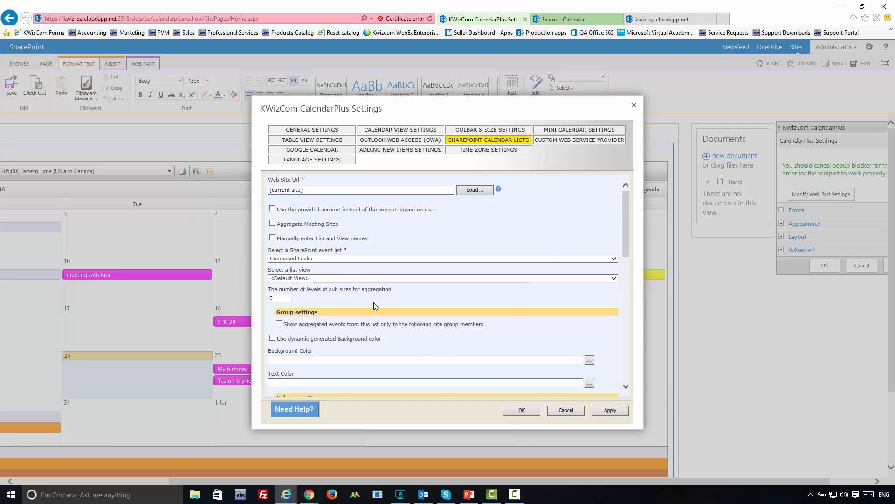
Examine the available SharePoint event lists and the group, background color and coloring settings without changing them
{"action": "left_click", "coordinate": [321, 259]}
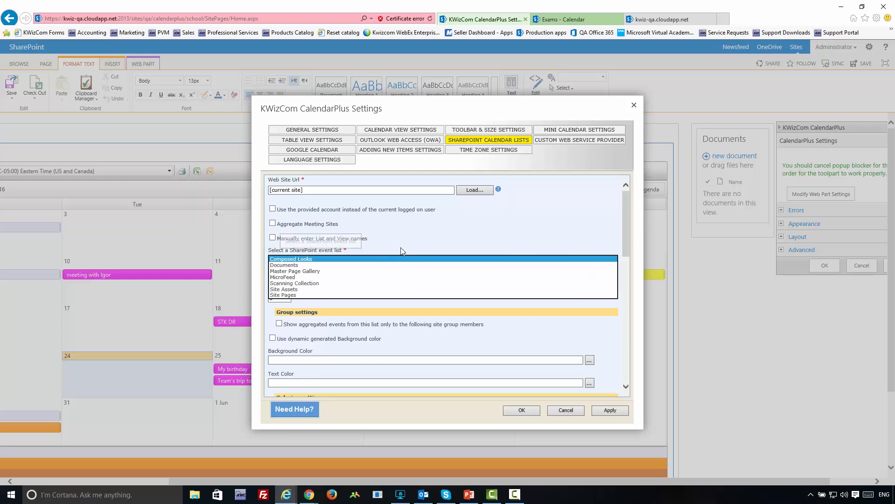
{"action": "left_click", "coordinate": [387, 258]}
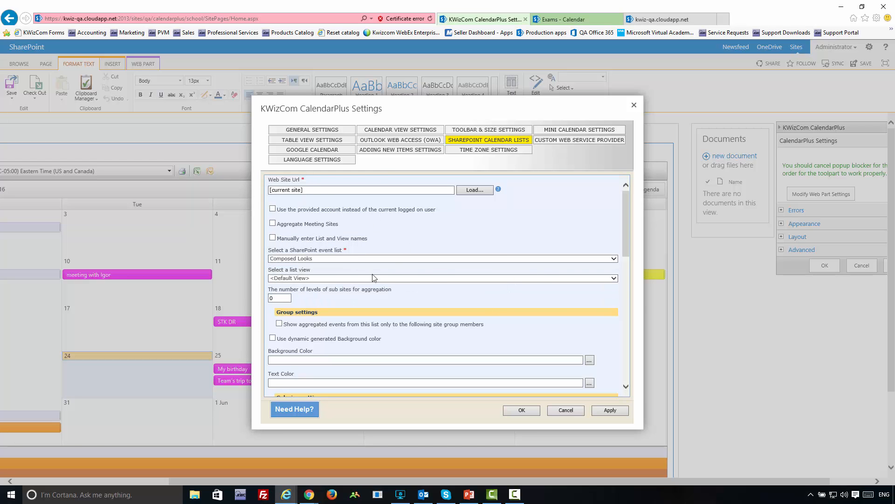
{"action": "scroll", "coordinate": [488, 299], "scroll_direction": "down", "scroll_amount": 3}
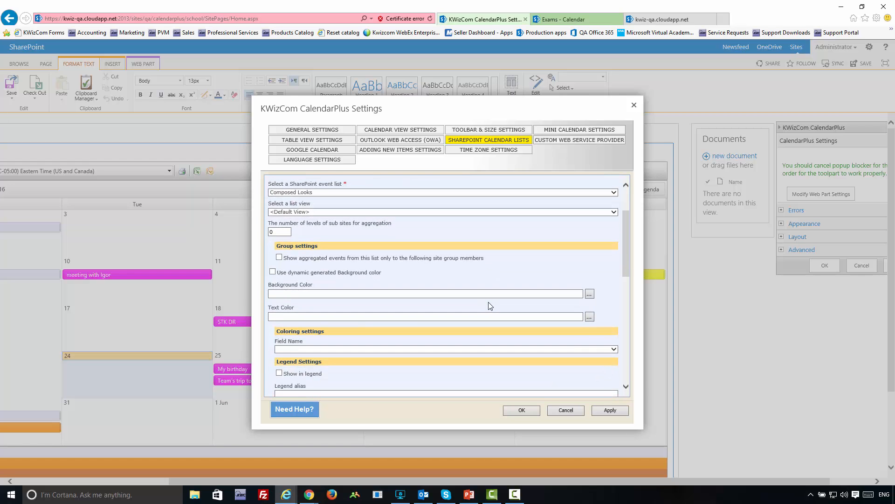
{"action": "scroll", "coordinate": [489, 303], "scroll_direction": "down", "scroll_amount": 5}
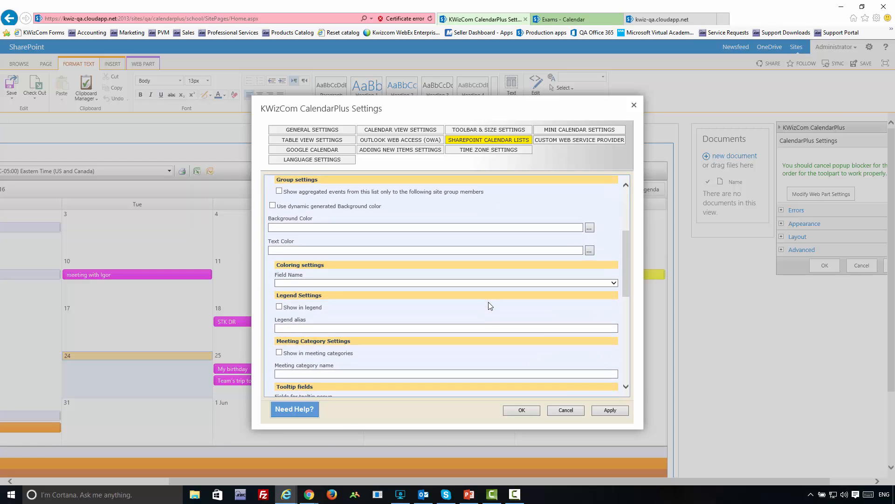
{"action": "scroll", "coordinate": [376, 282], "scroll_direction": "up", "scroll_amount": 2}
{"action": "left_click_drag", "start_coordinate": [326, 264], "coordinate": [288, 268]}
{"action": "left_click", "coordinate": [609, 254]}
Review the legend, meeting category, tooltip and metadata field settings, ending with the selected Math and English data sources
{"action": "scroll", "coordinate": [357, 273], "scroll_direction": "down", "scroll_amount": 3}
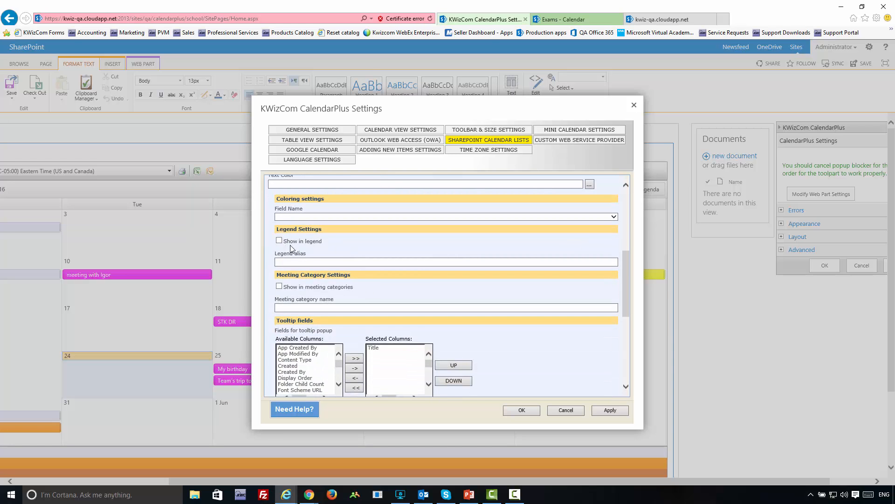
{"action": "scroll", "coordinate": [354, 299], "scroll_direction": "down", "scroll_amount": 1}
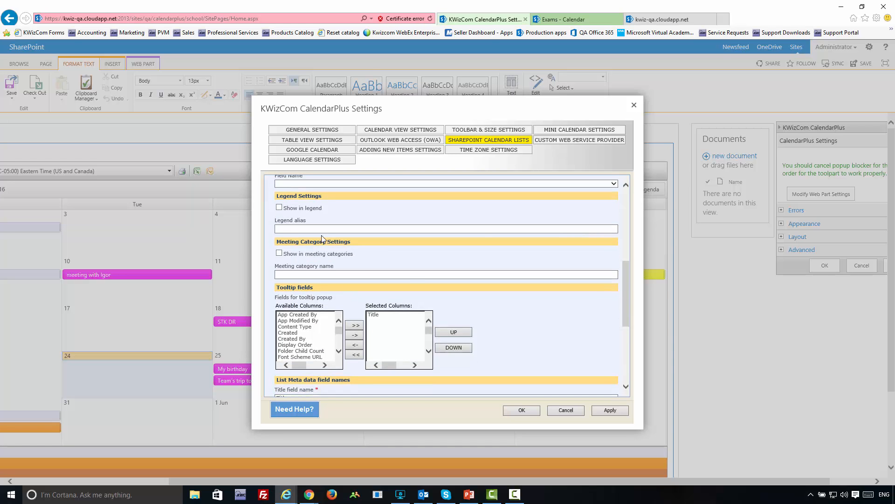
{"action": "scroll", "coordinate": [411, 269], "scroll_direction": "down", "scroll_amount": 2}
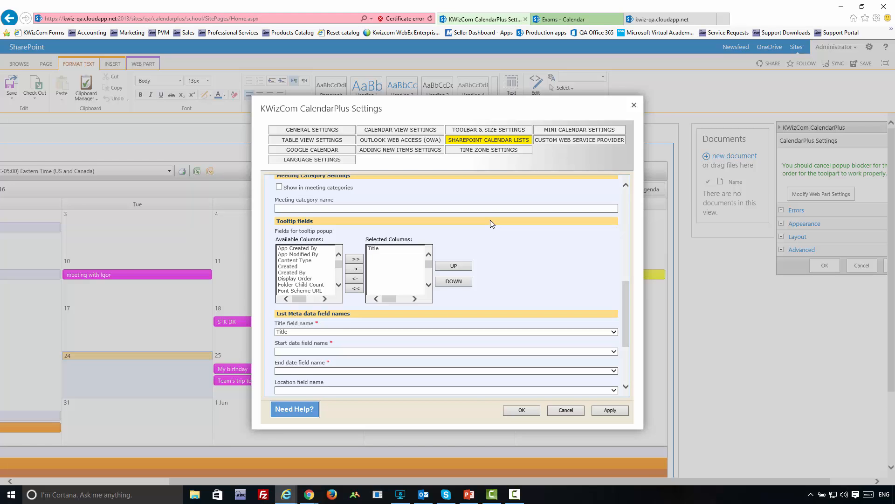
{"action": "scroll", "coordinate": [358, 263], "scroll_direction": "down", "scroll_amount": 3}
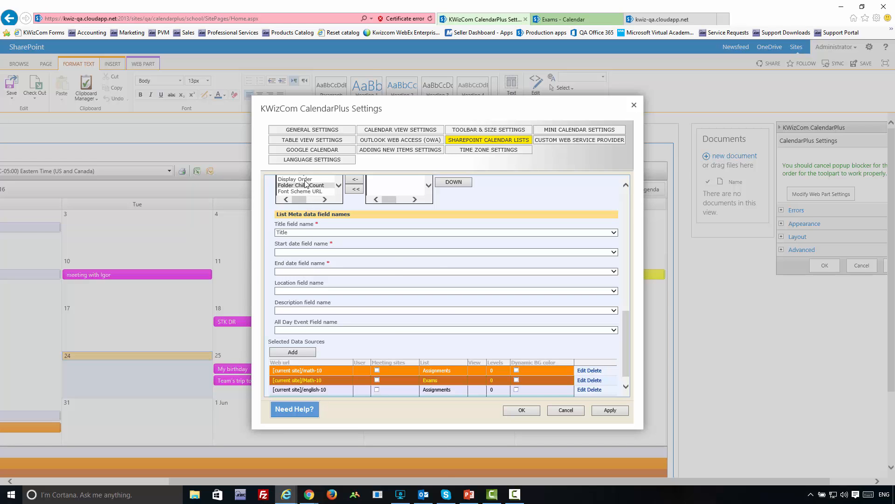
{"action": "left_click", "coordinate": [287, 354]}
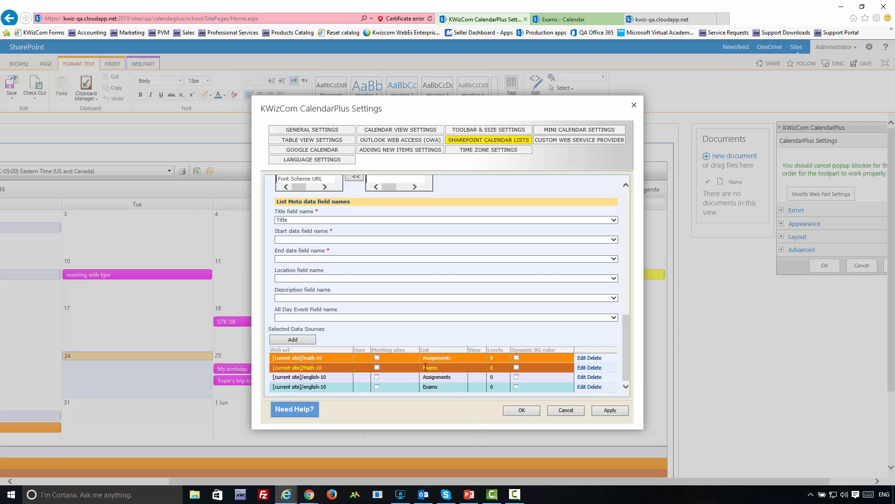
{"action": "left_click_drag", "start_coordinate": [423, 359], "coordinate": [450, 360]}
Show the Outlook Web Access (OWA) settings and check the Exchange Server Version choices, keeping 2010/2013
{"action": "left_click", "coordinate": [409, 145]}
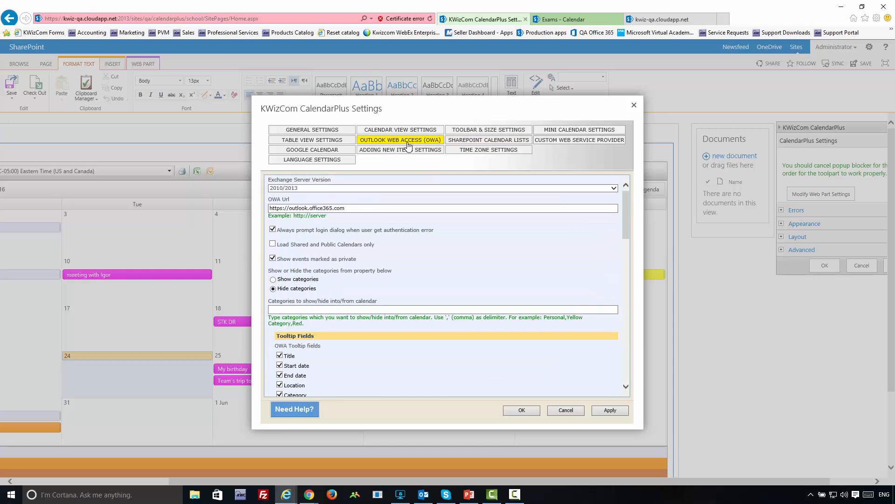
{"action": "left_click", "coordinate": [516, 190]}
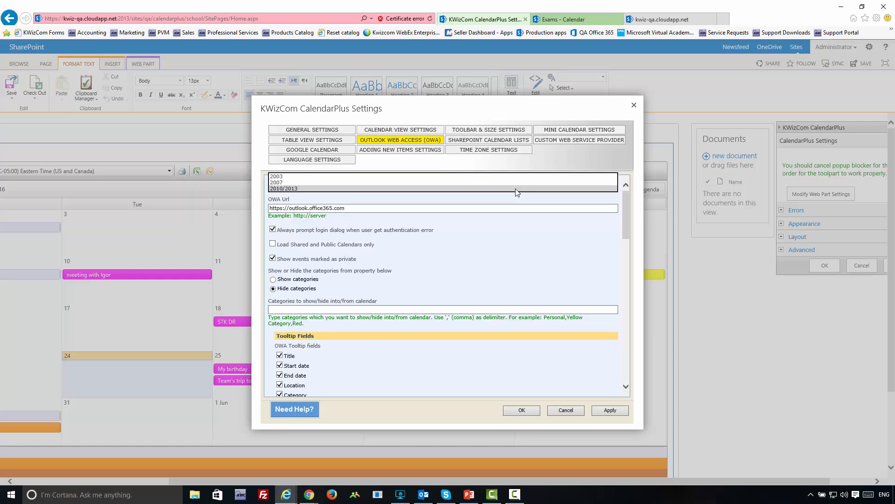
{"action": "left_click", "coordinate": [516, 188]}
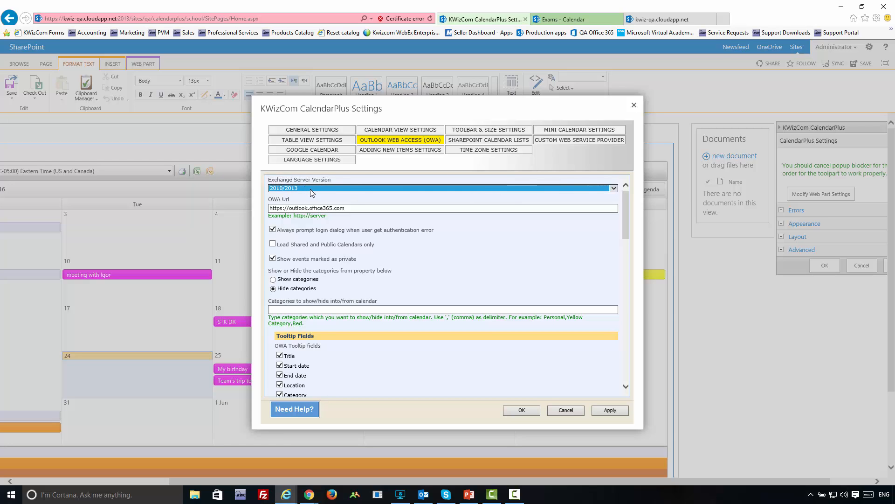
Highlight the OWA Url in the Outlook Web Access settings to review the Exchange address, keeping it as is
{"action": "left_click", "coordinate": [368, 208]}
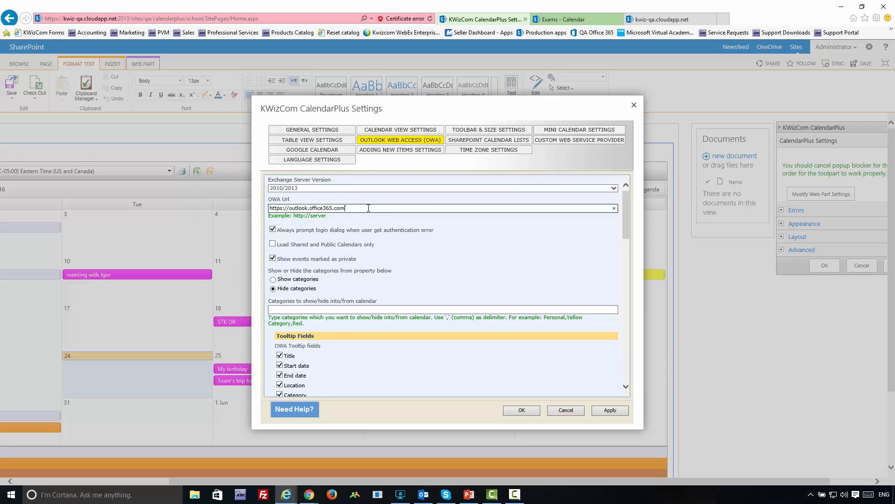
{"action": "left_click_drag", "start_coordinate": [368, 208], "coordinate": [271, 209]}
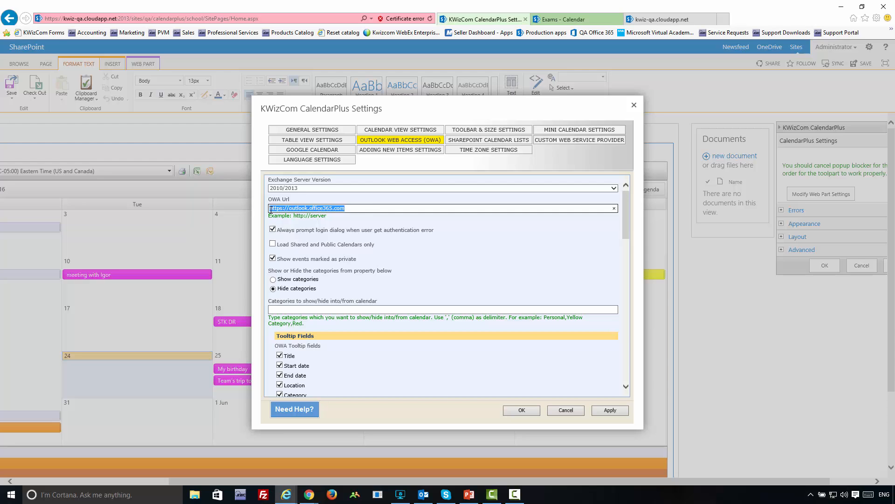
{"action": "left_click", "coordinate": [465, 241]}
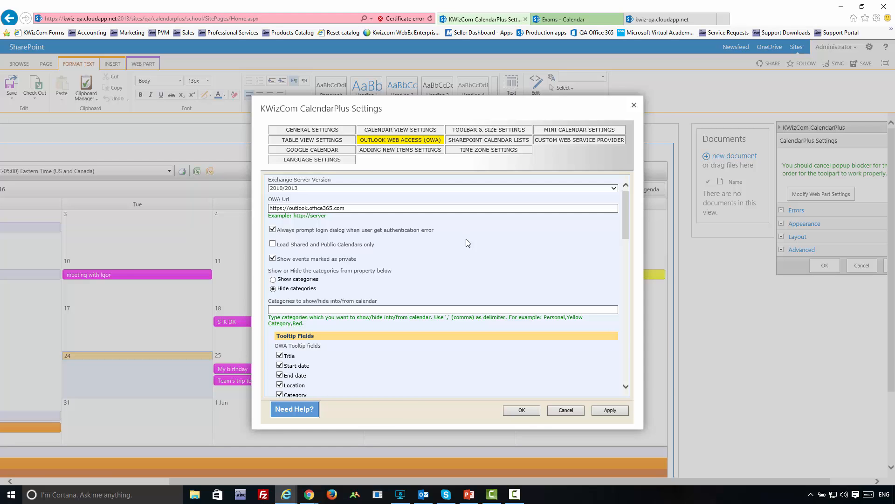
{"action": "left_click", "coordinate": [358, 209]}
{"action": "left_click_drag", "start_coordinate": [358, 209], "coordinate": [269, 209]}
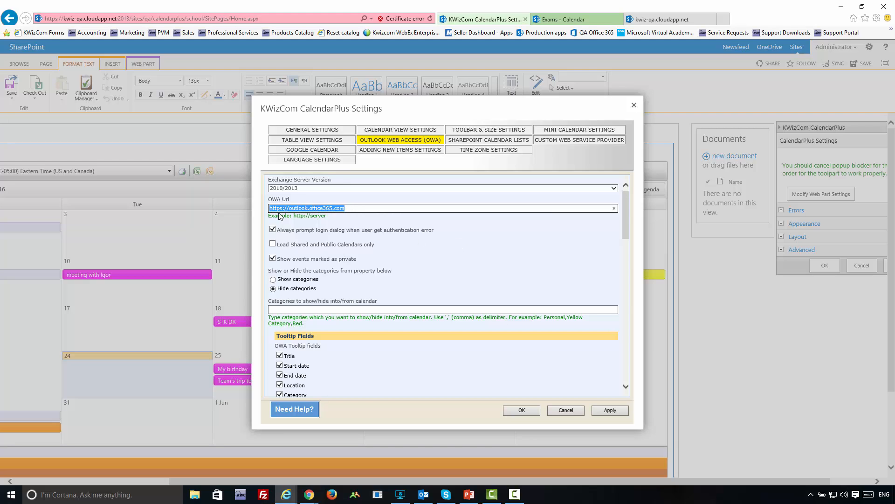
{"action": "left_click", "coordinate": [395, 223]}
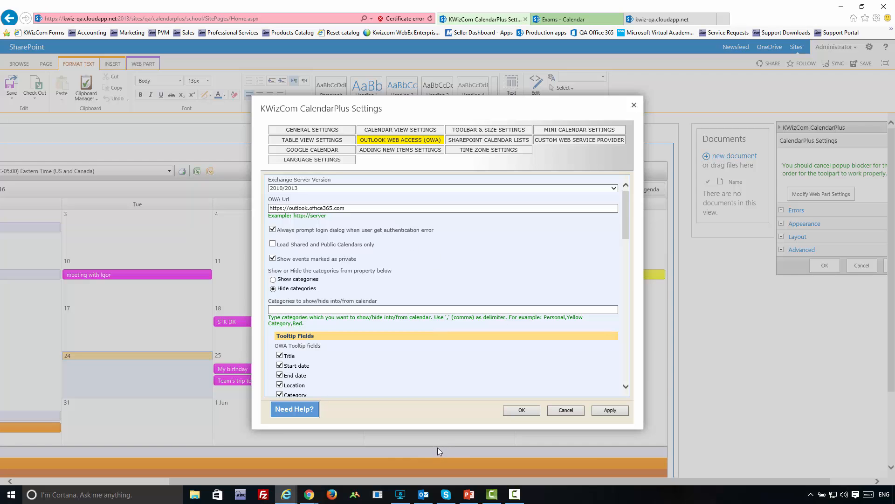
Switch to Outlook, view the account's web access address in its account information, and return to the CalendarPlus settings
{"action": "left_click", "coordinate": [426, 496]}
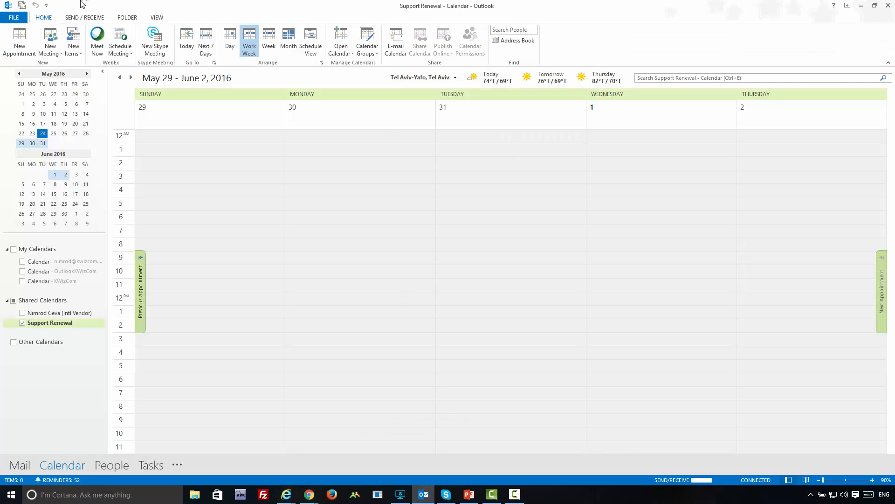
{"action": "left_click", "coordinate": [19, 18]}
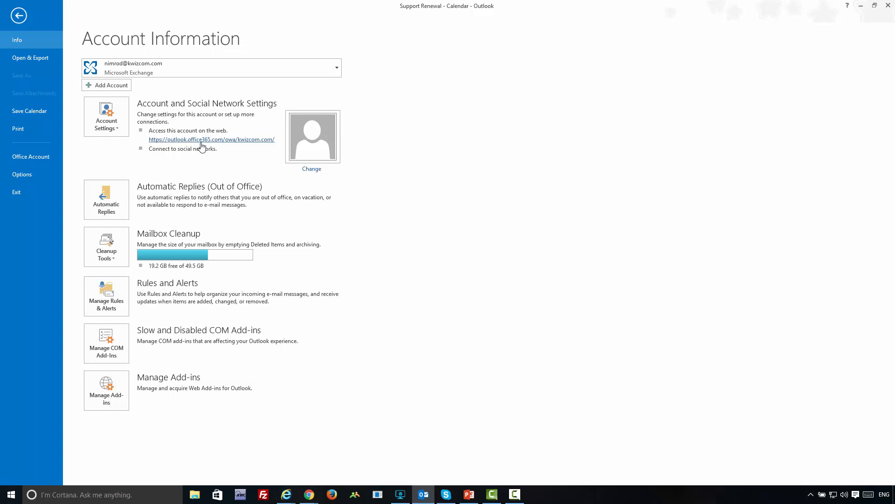
{"action": "left_click", "coordinate": [18, 17]}
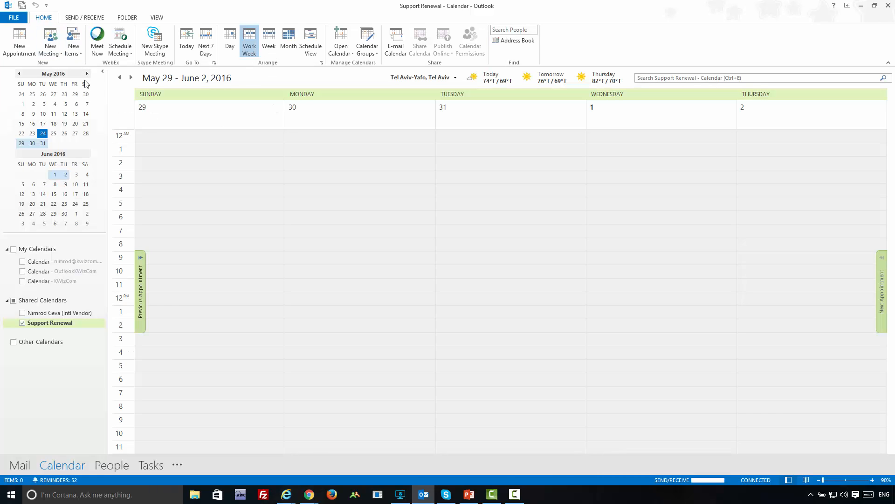
{"action": "key", "text": "alt+Tab"}
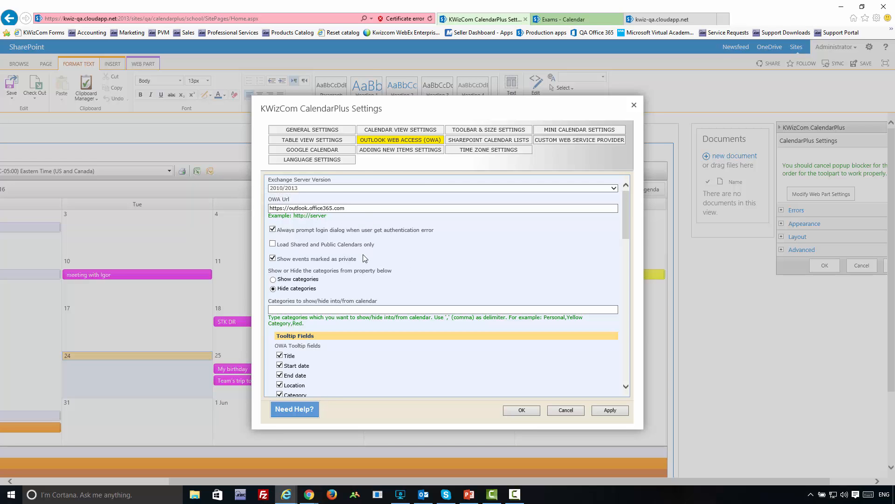
Review the OWA category filter, tooltip fields and category color mapping settings without changing them
{"action": "scroll", "coordinate": [365, 259], "scroll_direction": "down", "scroll_amount": 1}
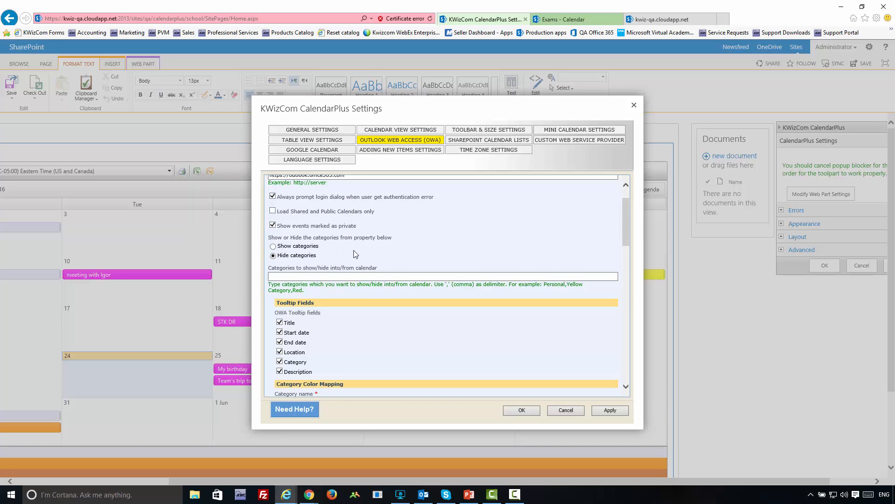
{"action": "scroll", "coordinate": [354, 253], "scroll_direction": "down", "scroll_amount": 2}
{"action": "scroll", "coordinate": [380, 279], "scroll_direction": "down", "scroll_amount": 2}
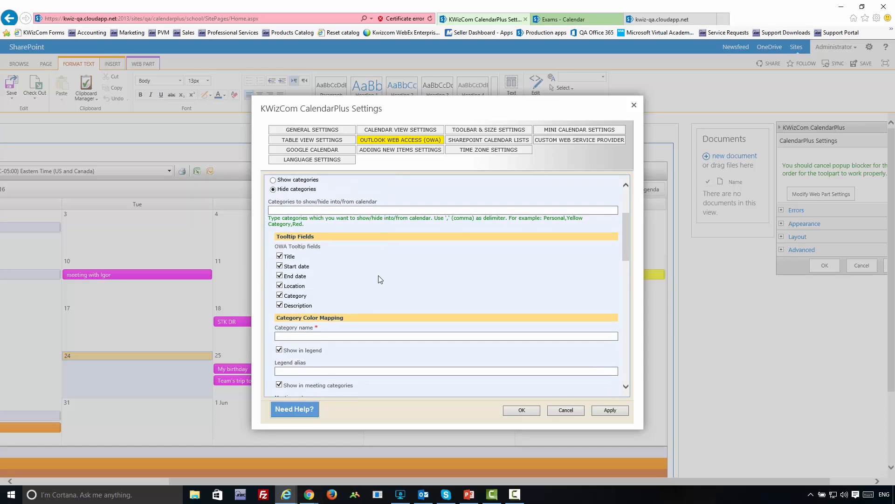
{"action": "scroll", "coordinate": [380, 279], "scroll_direction": "down", "scroll_amount": 3}
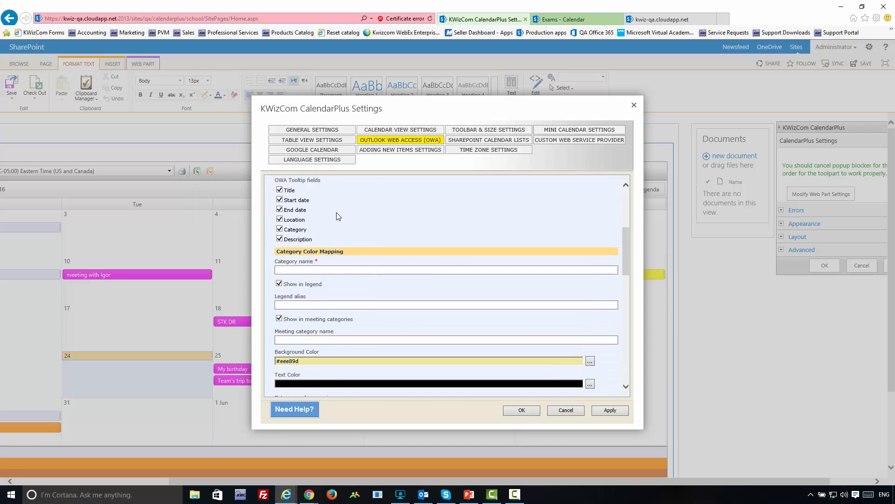
{"action": "scroll", "coordinate": [297, 209], "scroll_direction": "up", "scroll_amount": 1}
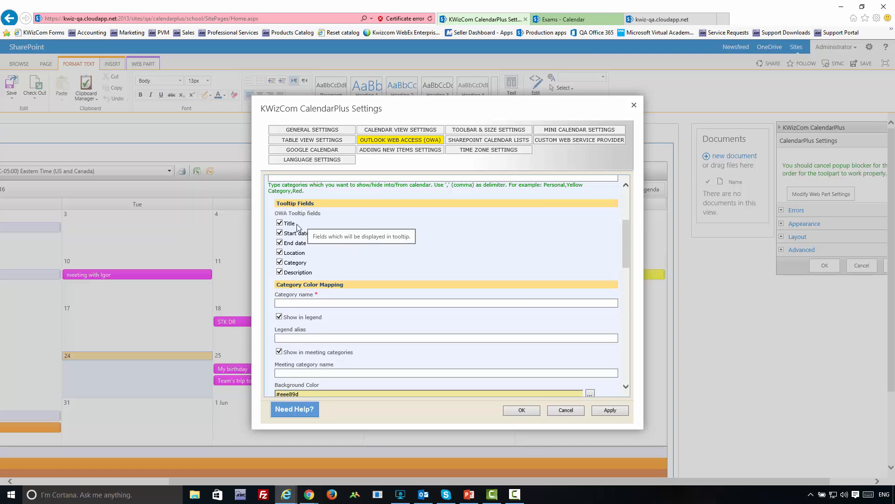
{"action": "scroll", "coordinate": [378, 268], "scroll_direction": "down", "scroll_amount": 1}
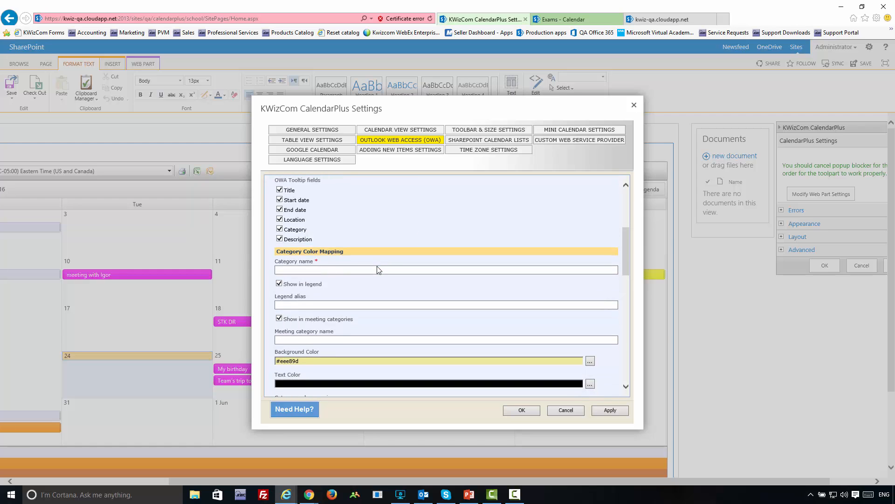
{"action": "scroll", "coordinate": [378, 269], "scroll_direction": "down", "scroll_amount": 1}
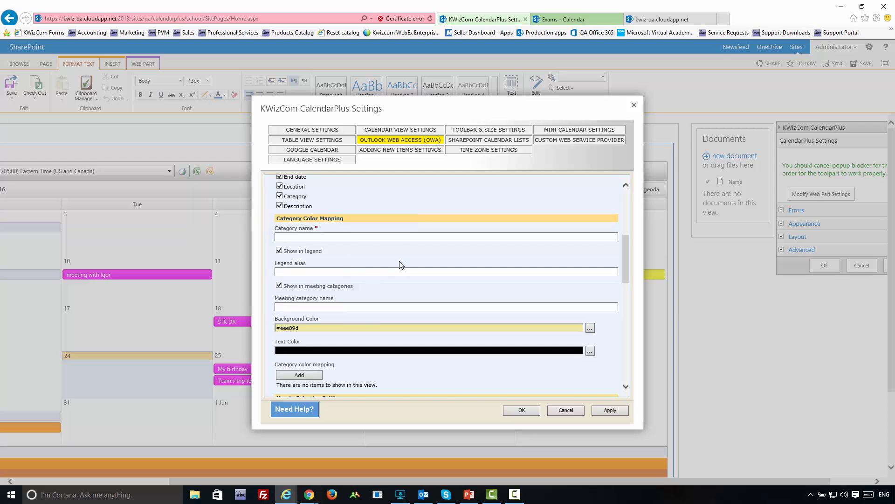
{"action": "scroll", "coordinate": [391, 251], "scroll_direction": "down", "scroll_amount": 3}
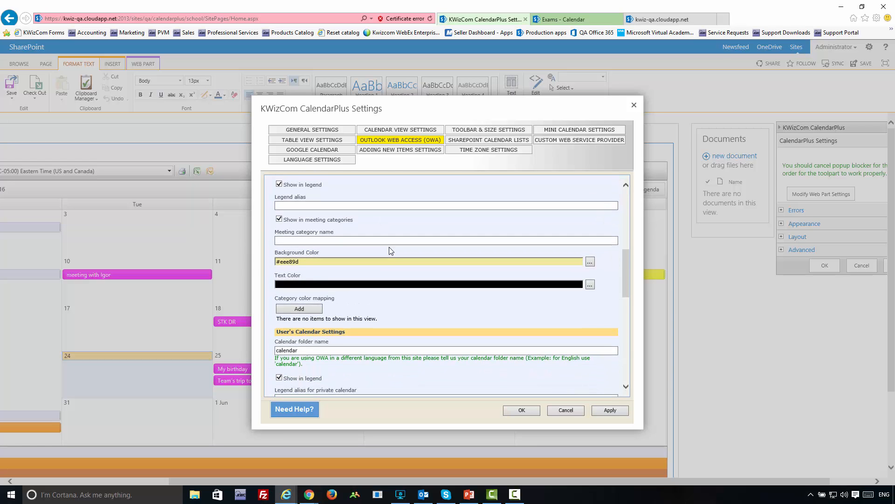
Examine the user's calendar, Shared/Public Calendars and shared calendar credential settings, then close the CalendarPlus settings without saving
{"action": "scroll", "coordinate": [391, 251], "scroll_direction": "down", "scroll_amount": 2}
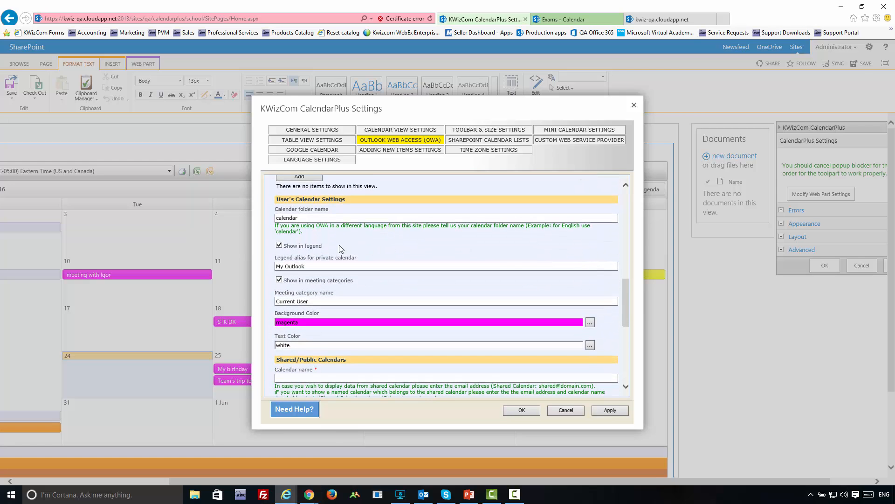
{"action": "double_click", "coordinate": [303, 219]}
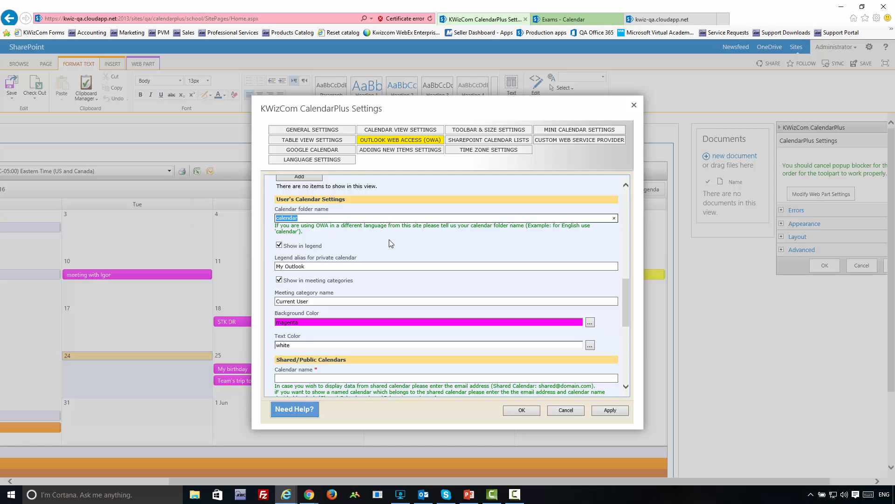
{"action": "scroll", "coordinate": [409, 290], "scroll_direction": "down", "scroll_amount": 2}
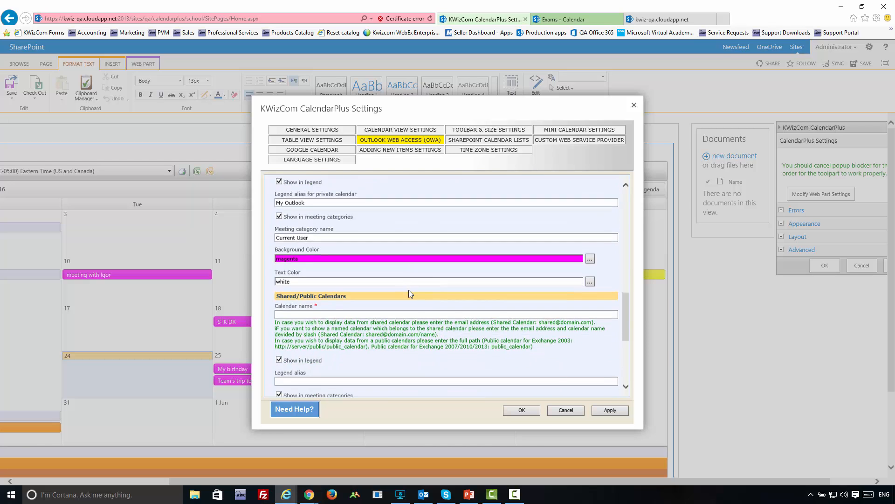
{"action": "scroll", "coordinate": [409, 289], "scroll_direction": "down", "scroll_amount": 2}
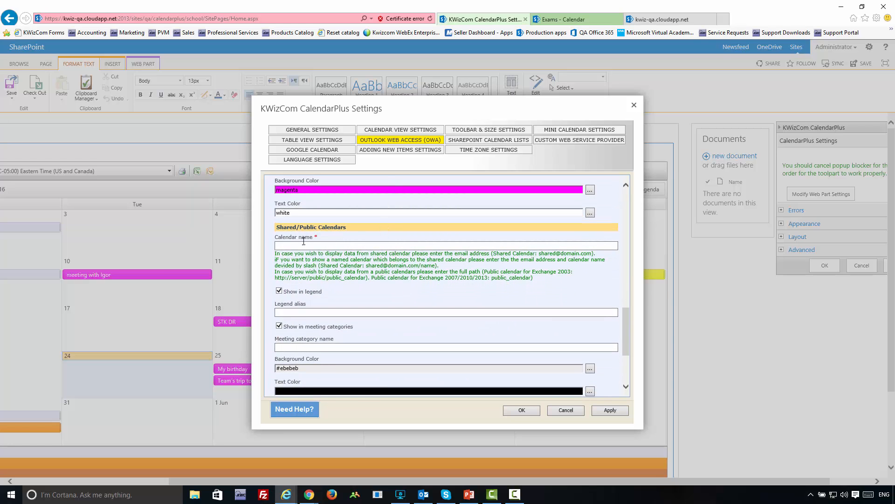
{"action": "left_click_drag", "start_coordinate": [350, 227], "coordinate": [270, 224]}
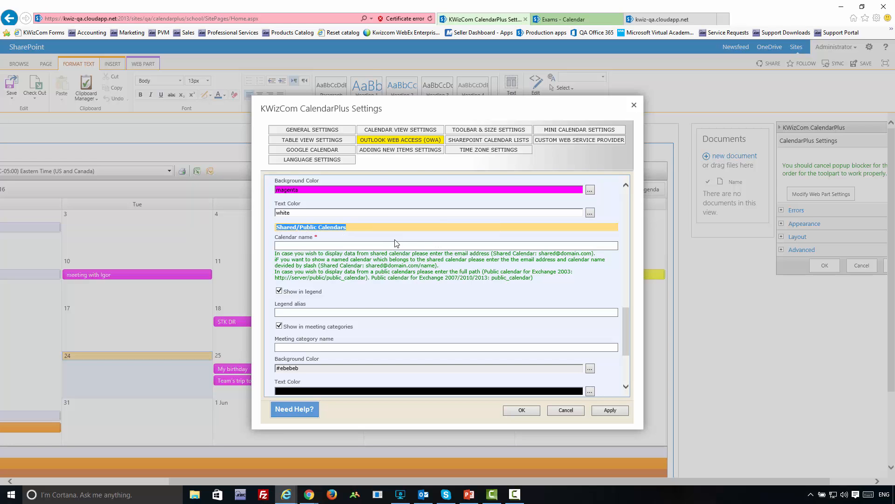
{"action": "scroll", "coordinate": [415, 291], "scroll_direction": "down", "scroll_amount": 3}
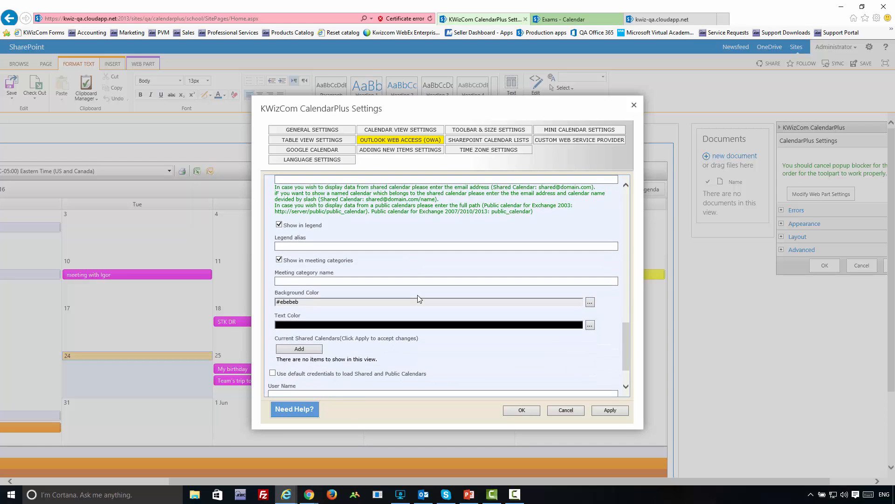
{"action": "scroll", "coordinate": [419, 295], "scroll_direction": "down", "scroll_amount": 1}
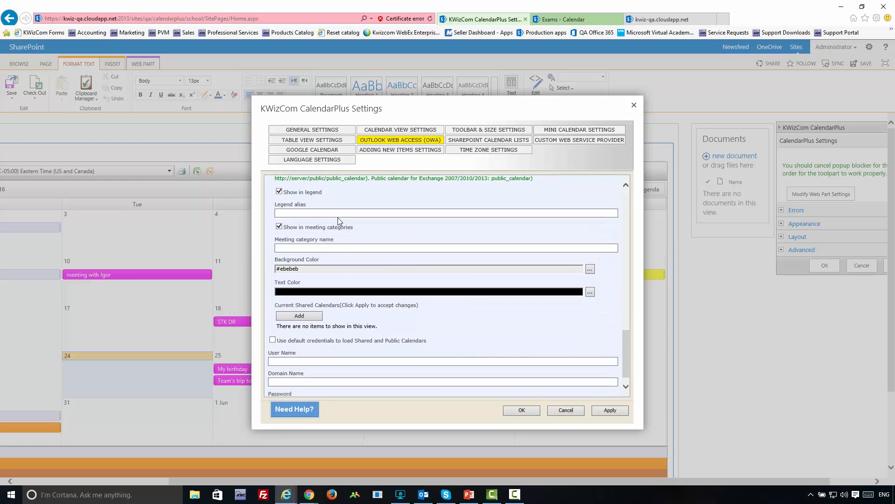
{"action": "scroll", "coordinate": [408, 256], "scroll_direction": "down", "scroll_amount": 1}
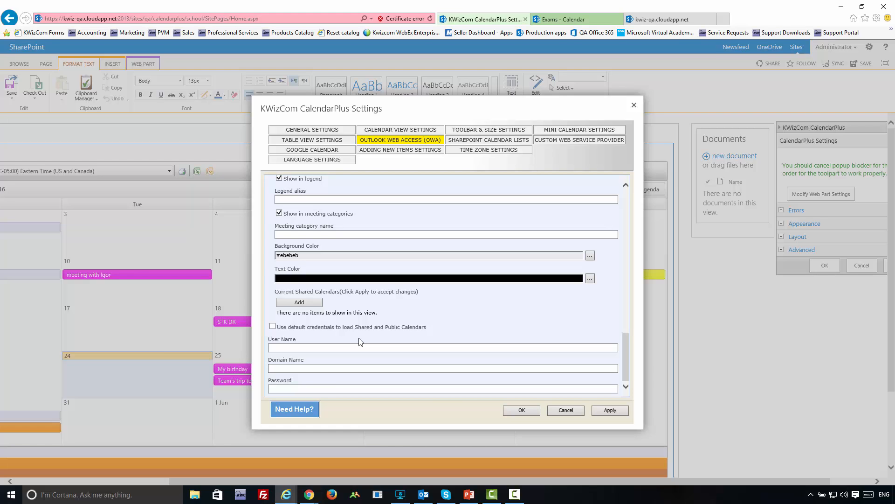
{"action": "left_click", "coordinate": [566, 410]}
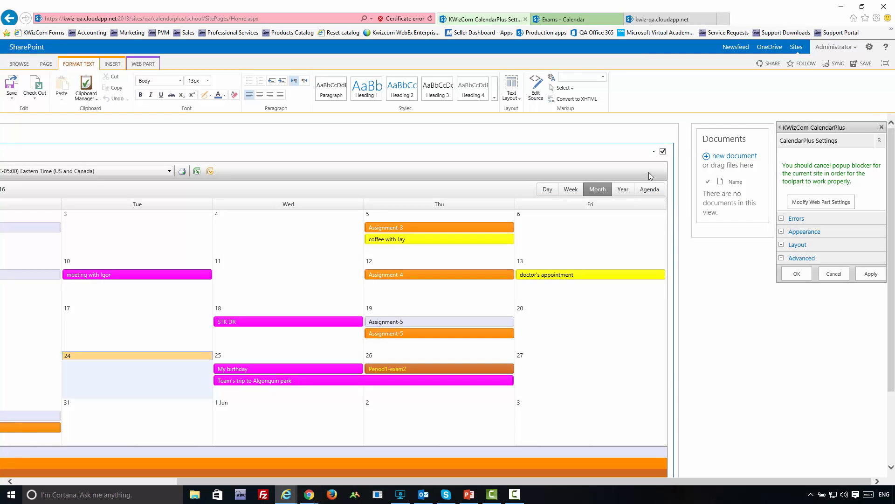
Show the web part's Outlook Web Access user credentials dialog and close it without saving
{"action": "left_click", "coordinate": [653, 153]}
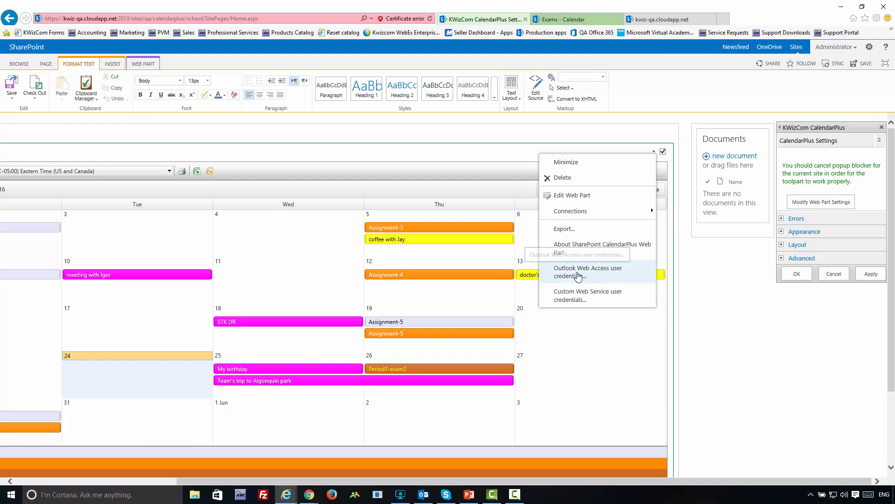
{"action": "left_click", "coordinate": [578, 277]}
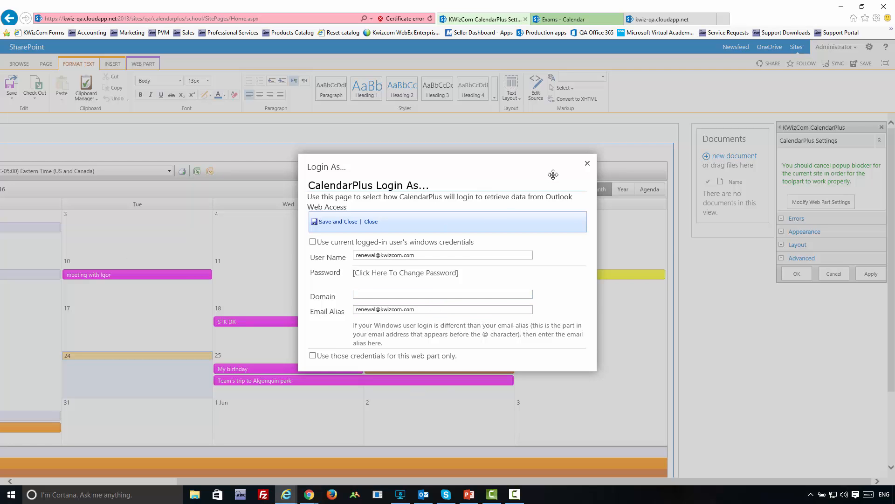
{"action": "left_click", "coordinate": [588, 164]}
Reopen the CalendarPlus web part settings, show the Google Calendar settings and highlight the Calendar Identifier
{"action": "left_click", "coordinate": [820, 202]}
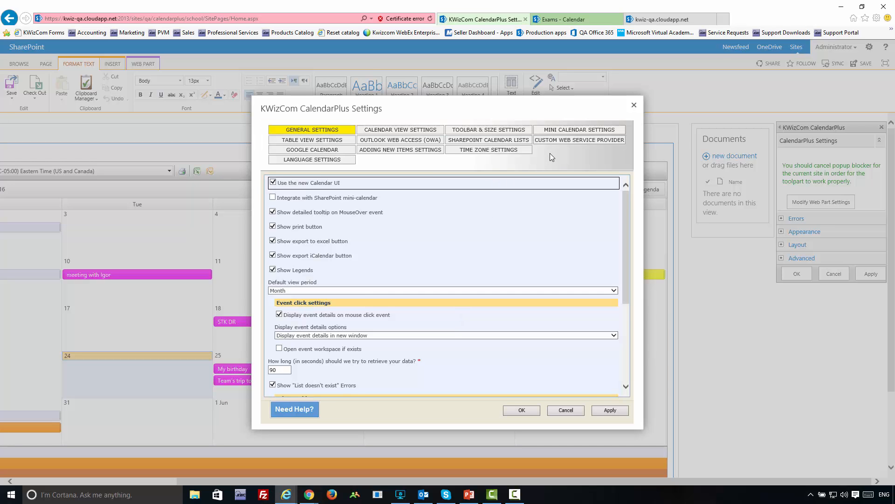
{"action": "left_click", "coordinate": [336, 150]}
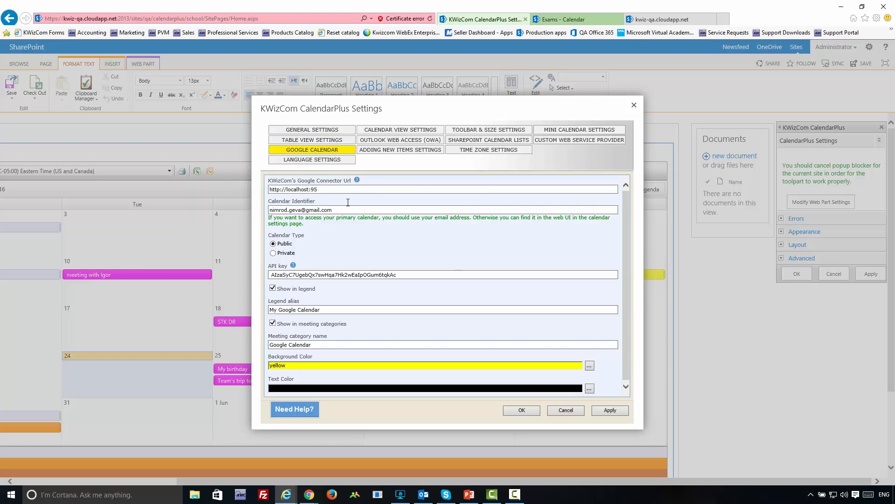
{"action": "left_click_drag", "start_coordinate": [343, 210], "coordinate": [261, 210]}
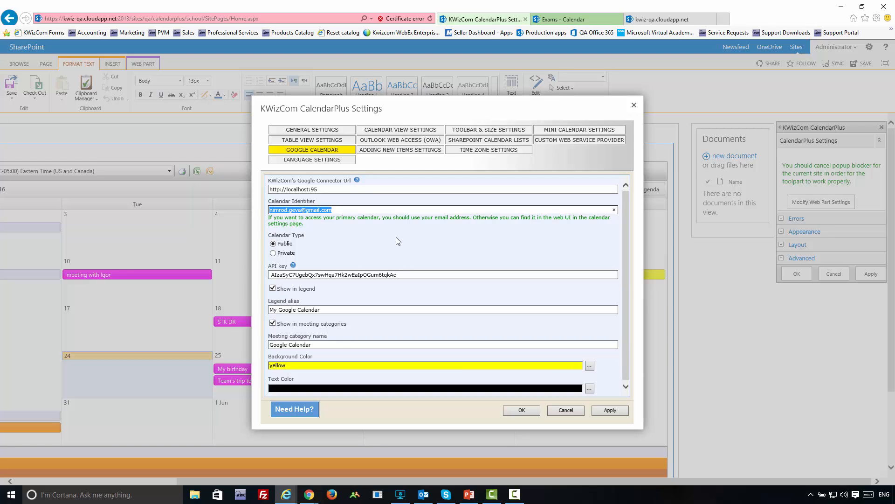
Switch to Chrome to view the source Google Calendar, then minimize it to return to the CalendarPlus settings
{"action": "left_click", "coordinate": [309, 495]}
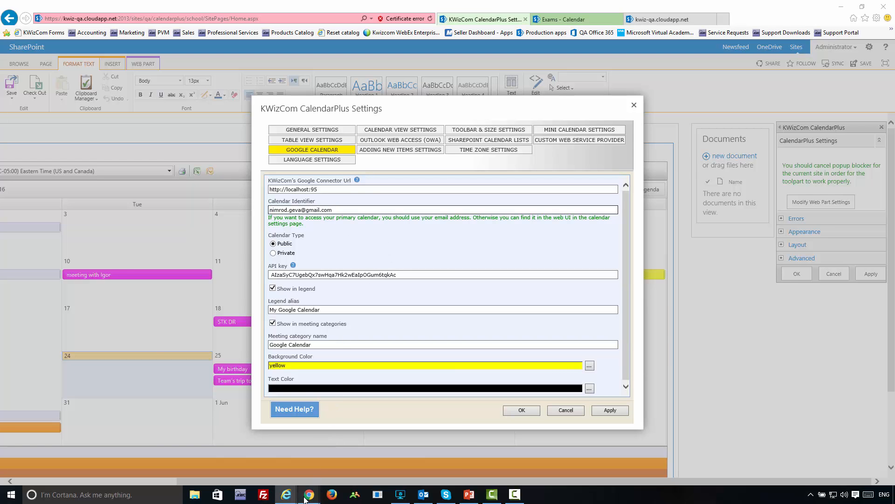
{"action": "left_click", "coordinate": [387, 468]}
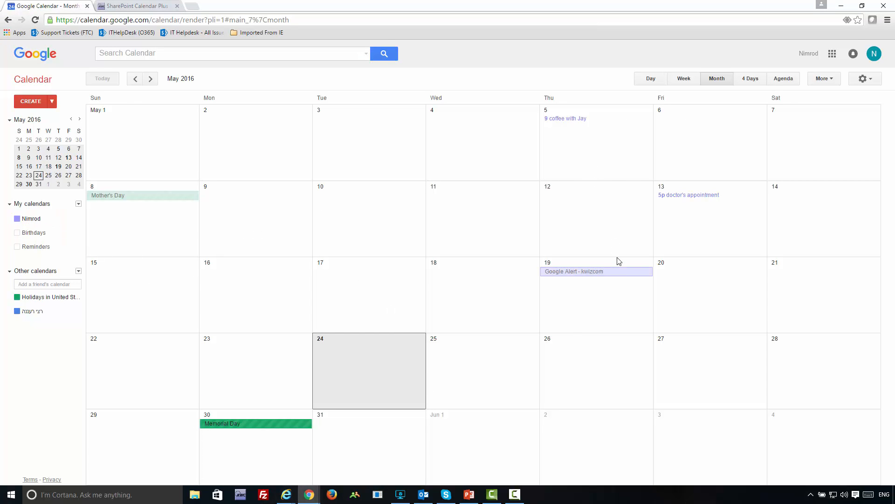
{"action": "left_click", "coordinate": [841, 6]}
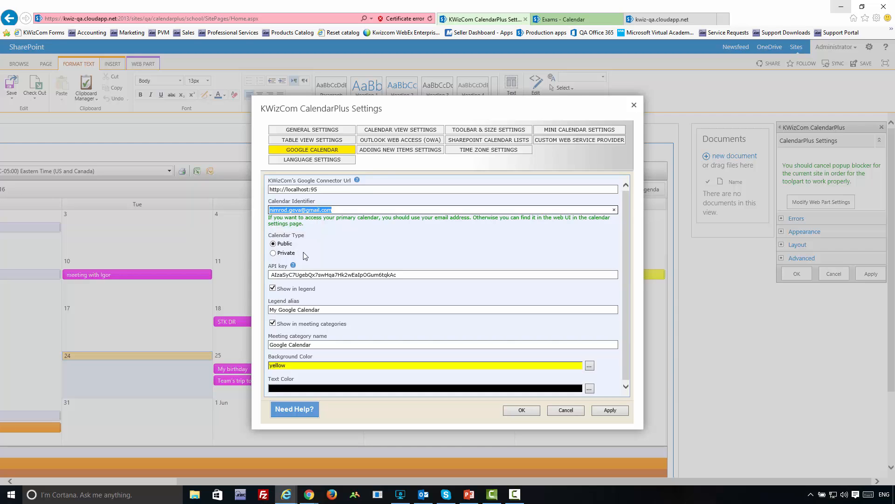
Point out the Google API key field and display its help on obtaining a key
{"action": "left_click_drag", "start_coordinate": [399, 274], "coordinate": [272, 275]}
{"action": "left_click", "coordinate": [393, 258]}
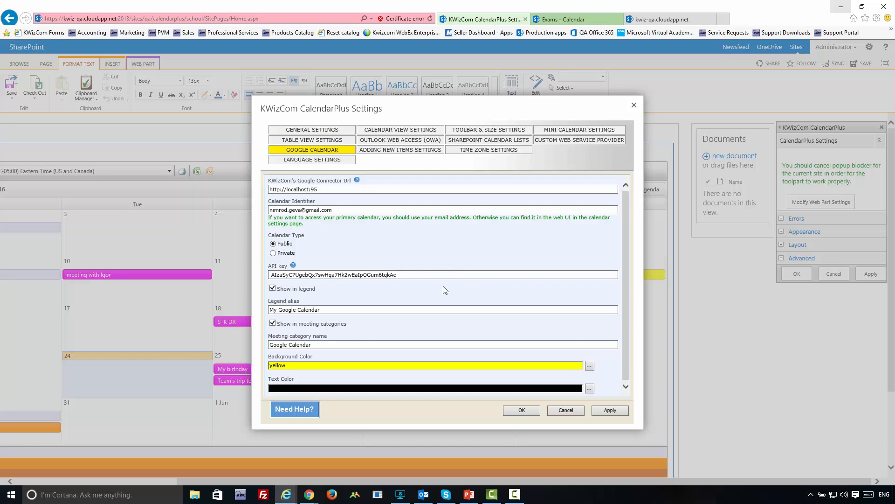
{"action": "left_click", "coordinate": [293, 265]}
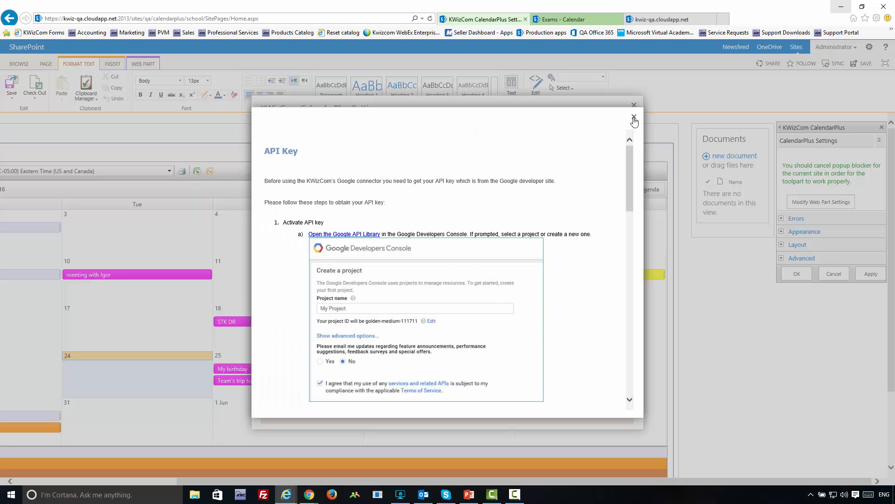
Look through the API key instructions, then close them and cancel the web part editing
{"action": "scroll", "coordinate": [536, 233], "scroll_direction": "down", "scroll_amount": 5}
{"action": "scroll", "coordinate": [534, 256], "scroll_direction": "down", "scroll_amount": 4}
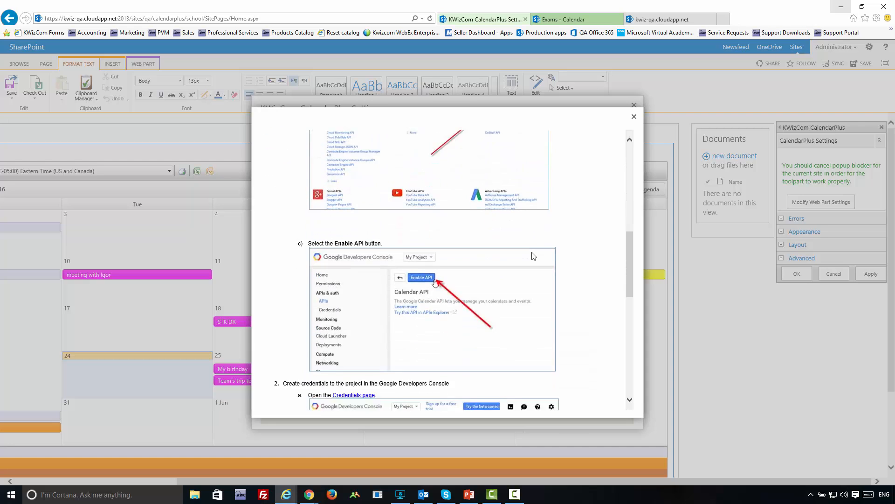
{"action": "scroll", "coordinate": [534, 257], "scroll_direction": "up", "scroll_amount": 4}
{"action": "scroll", "coordinate": [534, 256], "scroll_direction": "up", "scroll_amount": 5}
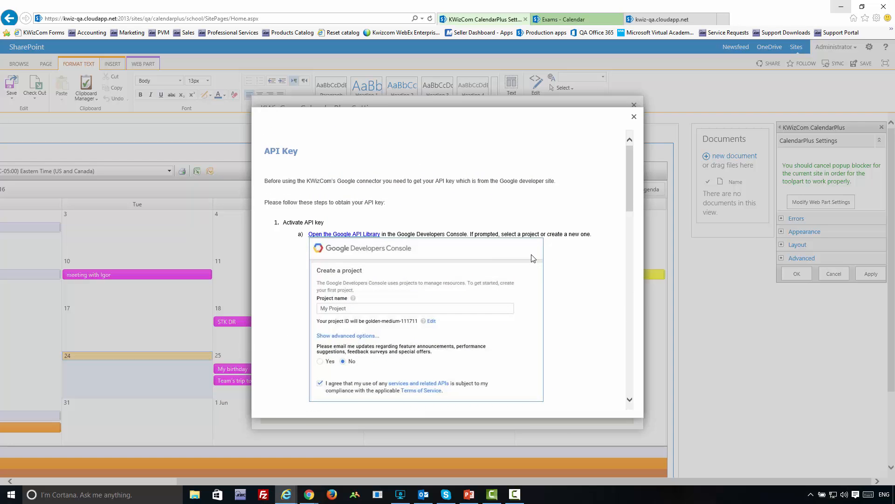
{"action": "left_click", "coordinate": [634, 118]}
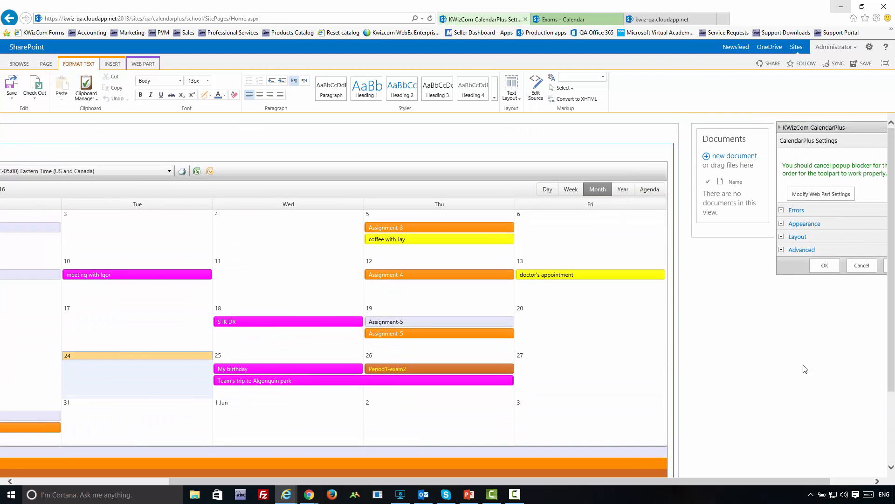
{"action": "left_click", "coordinate": [858, 266]}
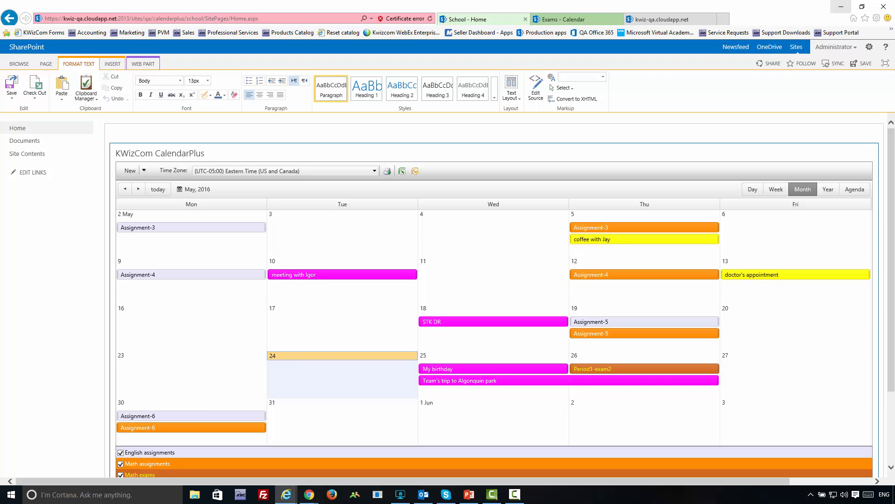
Minimize the browser and advance the presentation to the Project management use case slide
{"action": "left_click", "coordinate": [840, 6]}
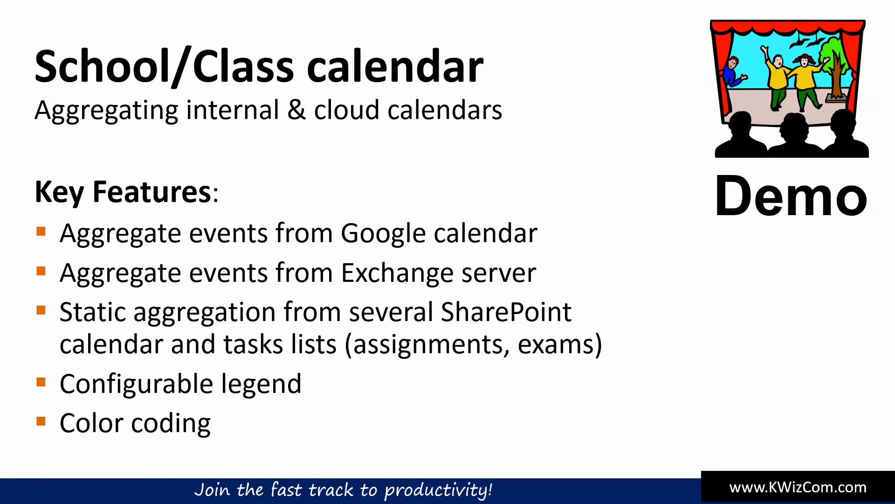
{"action": "key", "text": "Right"}
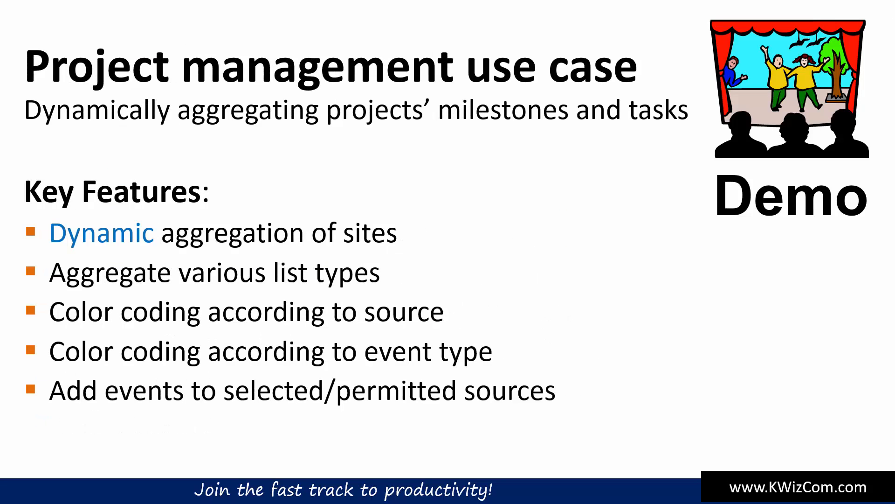
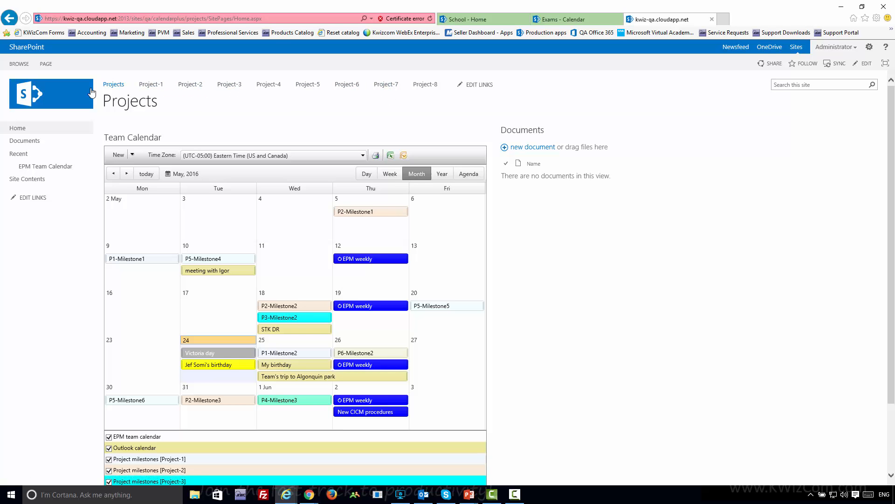
Open the Project-1 subsite in a new browser tab and display its Milestones calendar
{"action": "right_click", "coordinate": [150, 87]}
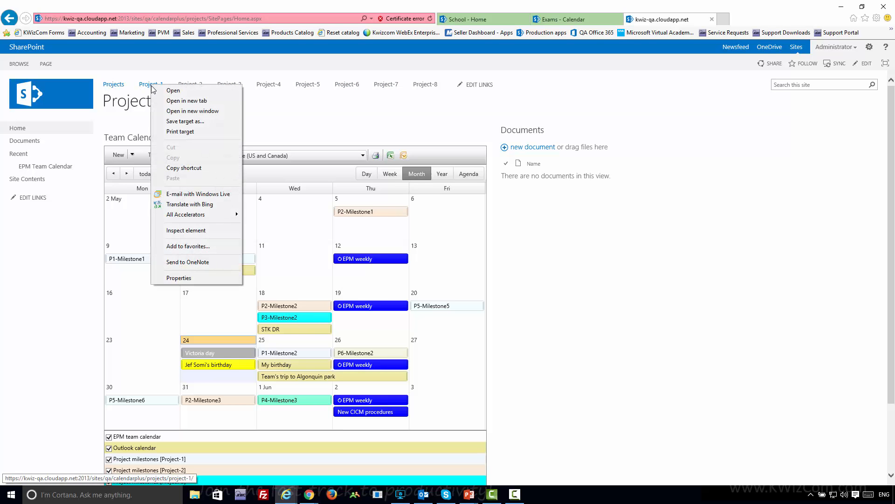
{"action": "left_click", "coordinate": [168, 101]}
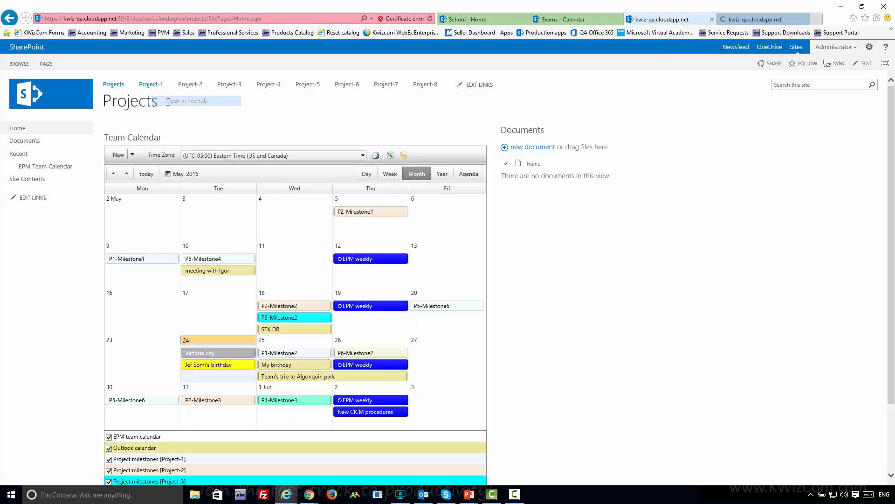
{"action": "left_click", "coordinate": [742, 22]}
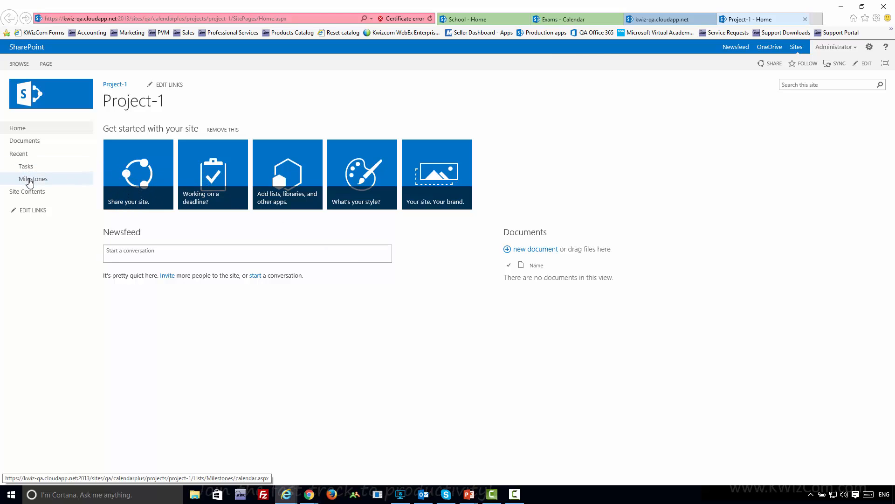
{"action": "left_click", "coordinate": [30, 182]}
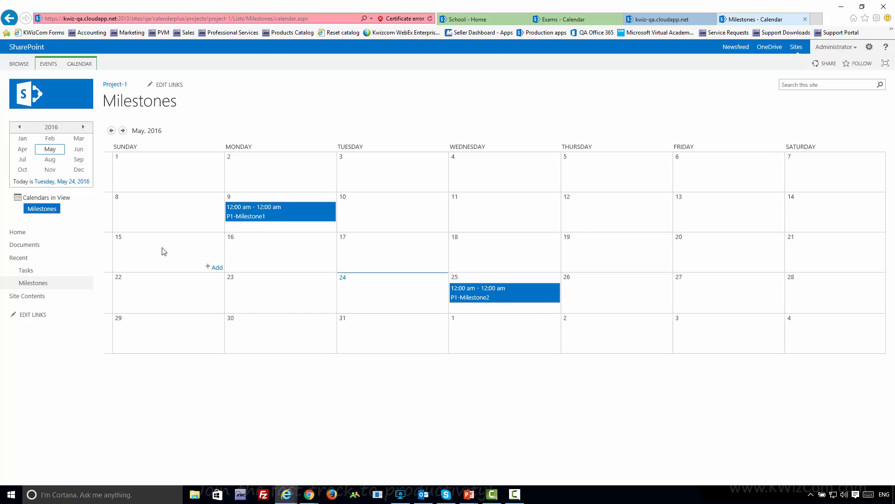
View the Tasks list of Project-1, then return to the Projects site page
{"action": "left_click", "coordinate": [80, 103]}
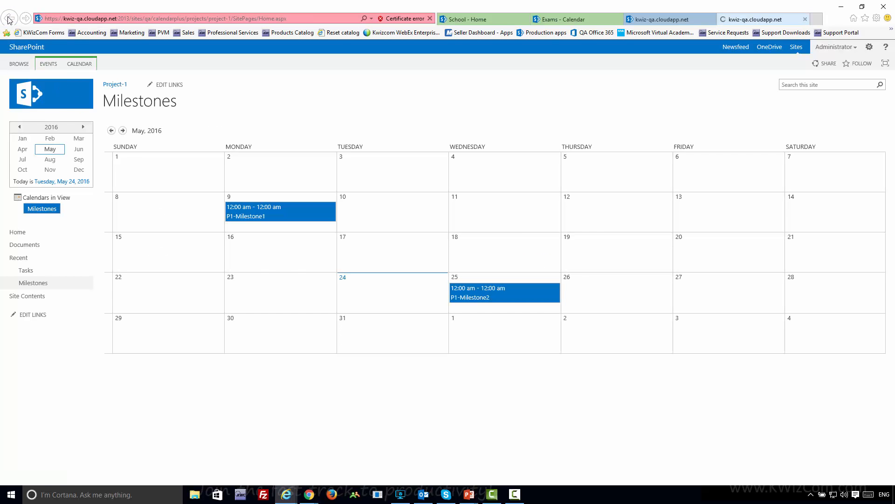
{"action": "left_click", "coordinate": [27, 168]}
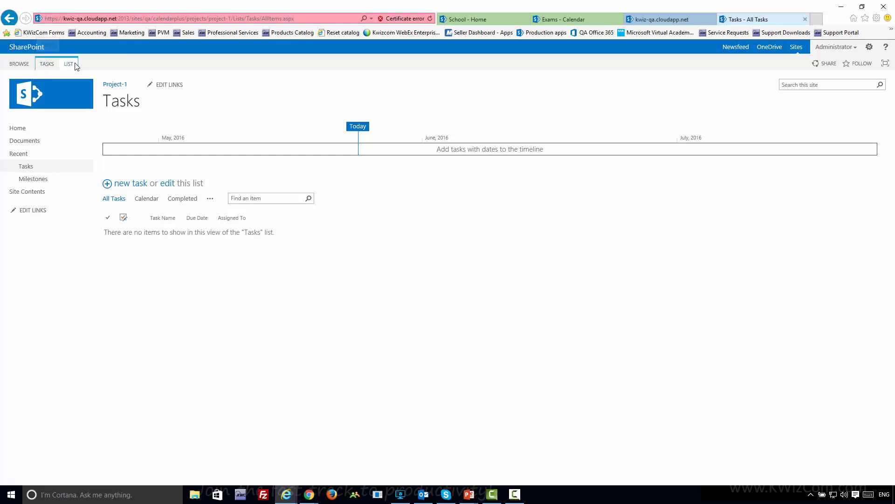
{"action": "left_click", "coordinate": [636, 18]}
Advance the Team Calendar to June 2016 and enable Project milestones [Project-7] in its legend
{"action": "scroll", "coordinate": [583, 300], "scroll_direction": "down", "scroll_amount": 2}
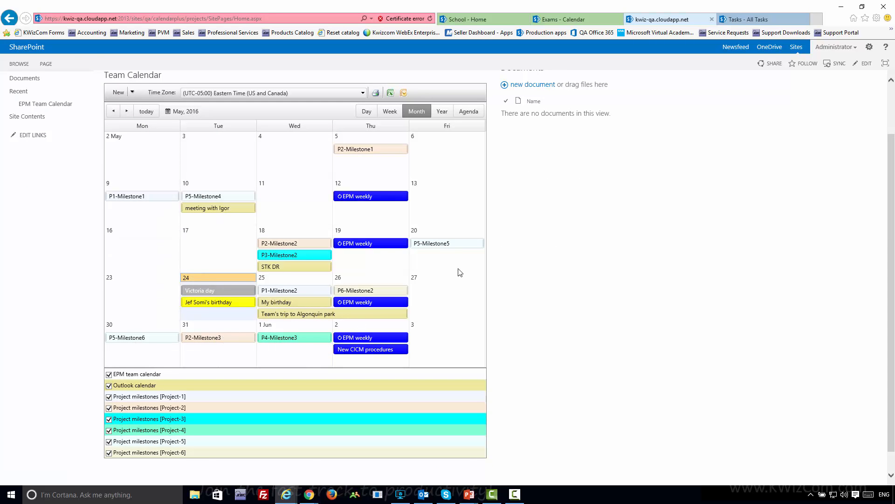
{"action": "left_click", "coordinate": [128, 112]}
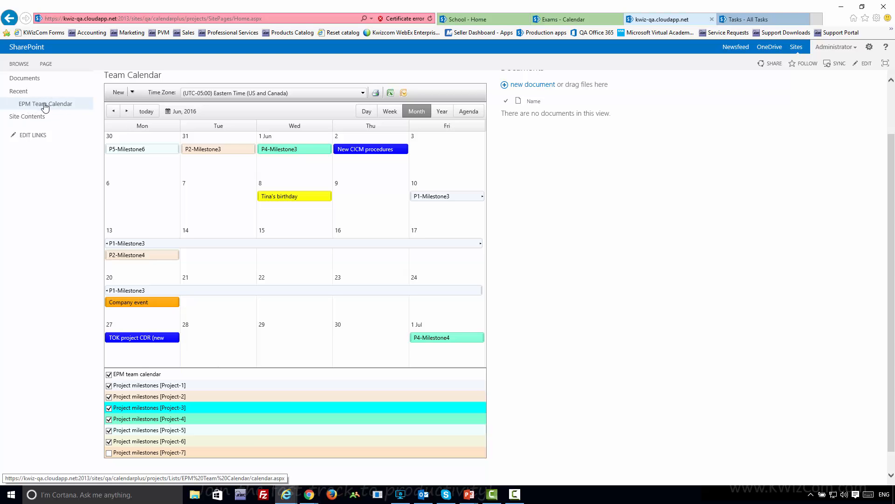
{"action": "left_click", "coordinate": [109, 453]}
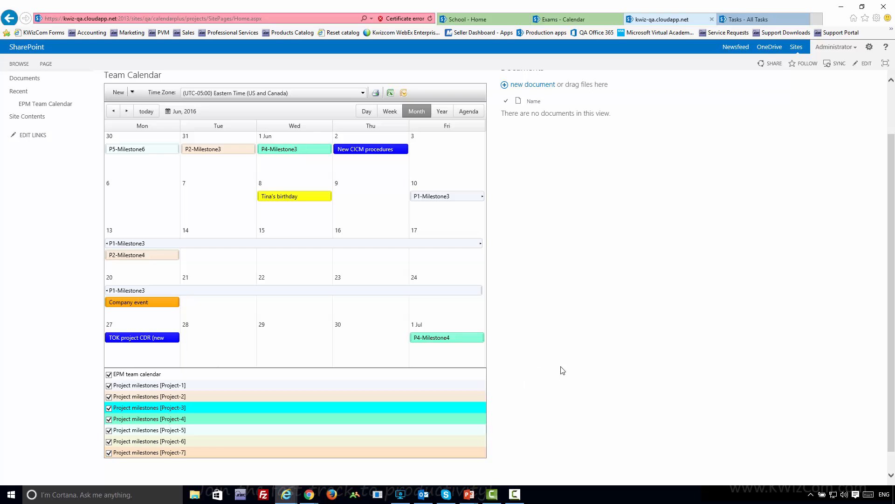
{"action": "scroll", "coordinate": [576, 366], "scroll_direction": "up", "scroll_amount": 2}
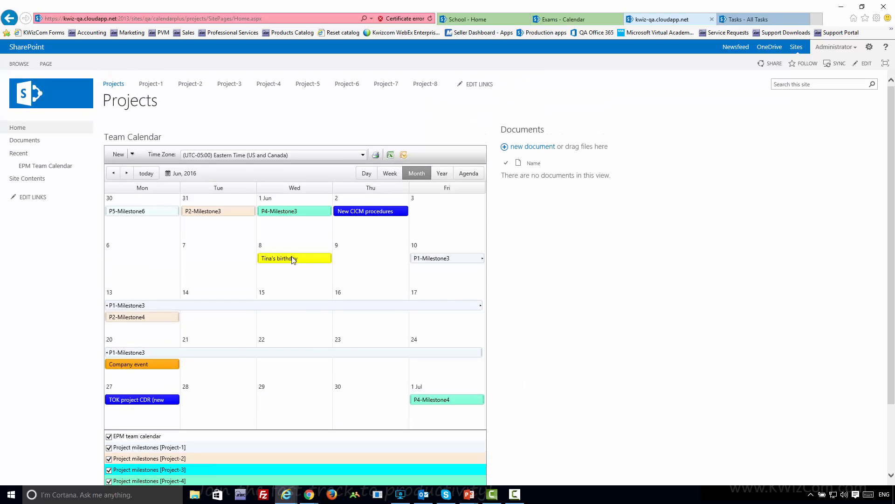
{"action": "mouse_move", "coordinate": [293, 258]}
{"action": "scroll", "coordinate": [661, 333], "scroll_direction": "down", "scroll_amount": 2}
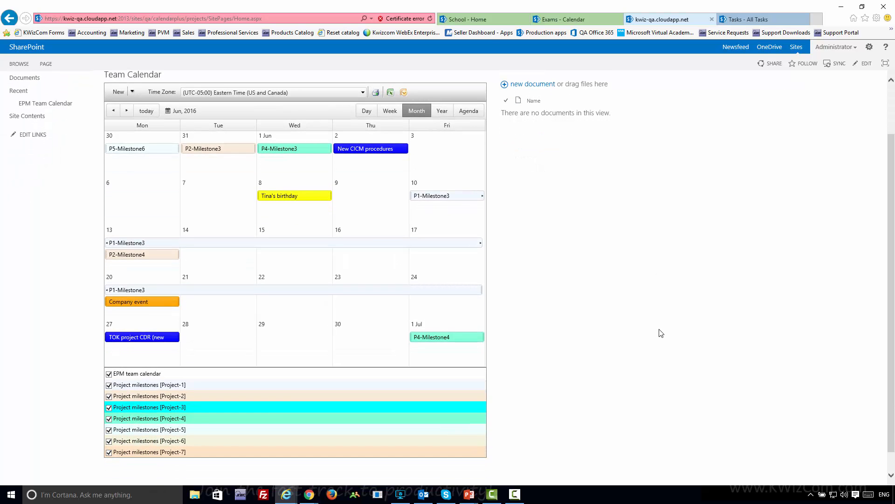
{"action": "scroll", "coordinate": [661, 333], "scroll_direction": "up", "scroll_amount": 2}
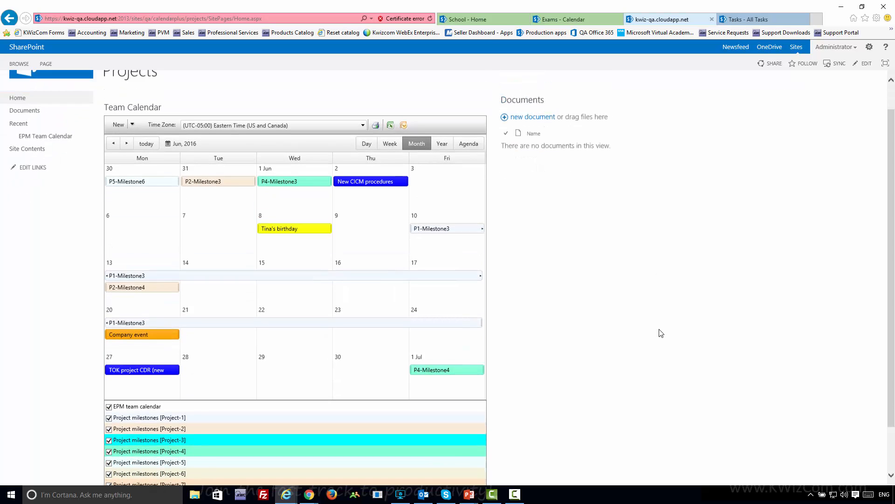
Put the Projects page in edit mode and open the Team Calendar web part's CalendarPlus settings
{"action": "left_click", "coordinate": [45, 64]}
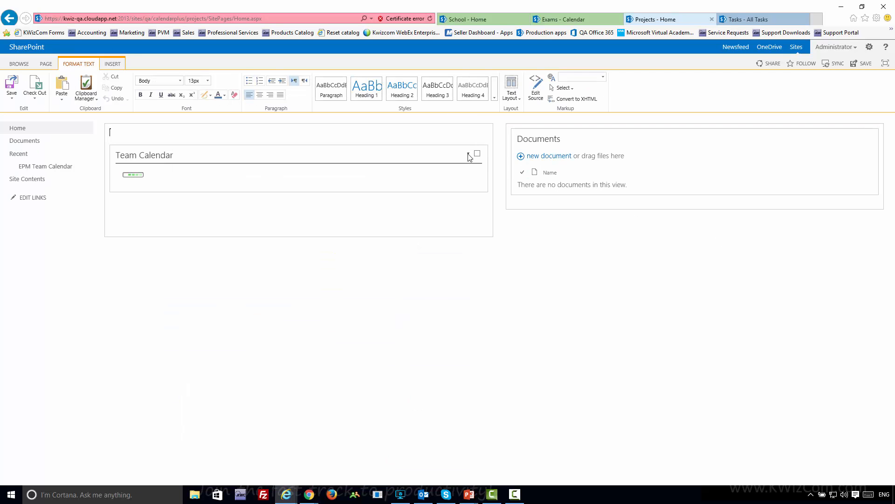
{"action": "left_click", "coordinate": [465, 153]}
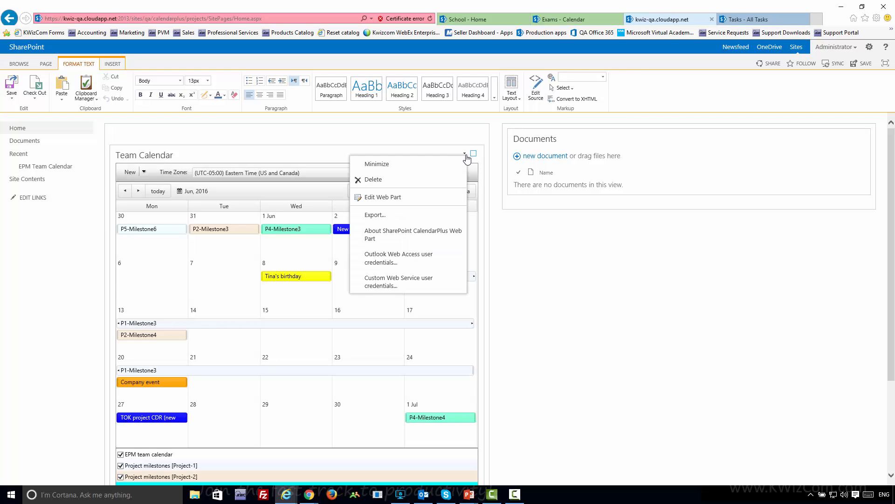
{"action": "left_click", "coordinate": [407, 198]}
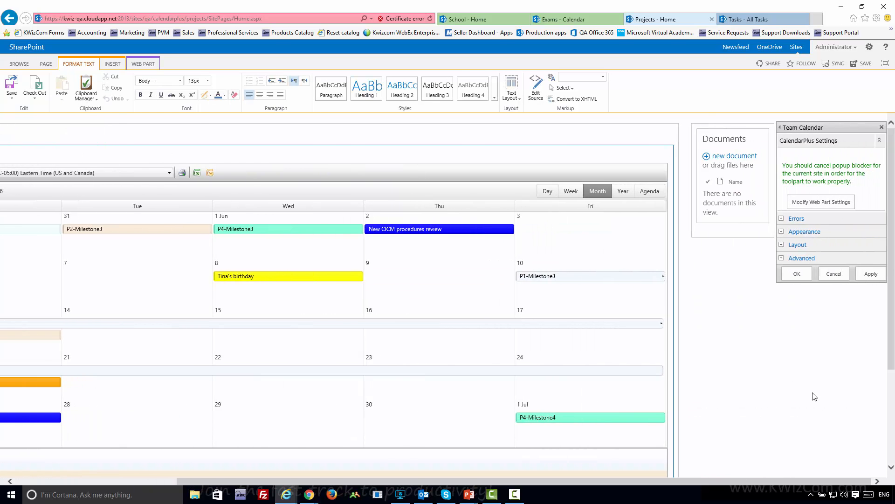
{"action": "left_click", "coordinate": [814, 207]}
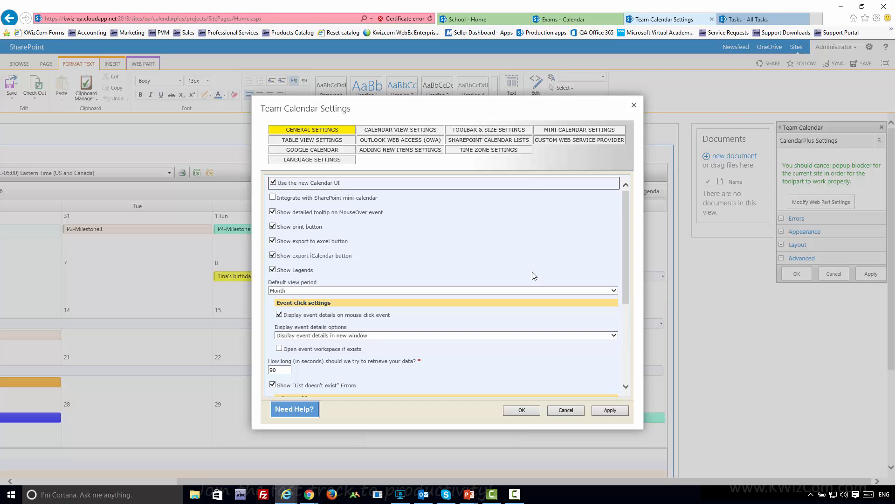
Show the SharePoint calendar lists settings and point out the Milestones entry among the selected data sources
{"action": "scroll", "coordinate": [520, 274], "scroll_direction": "down", "scroll_amount": 3}
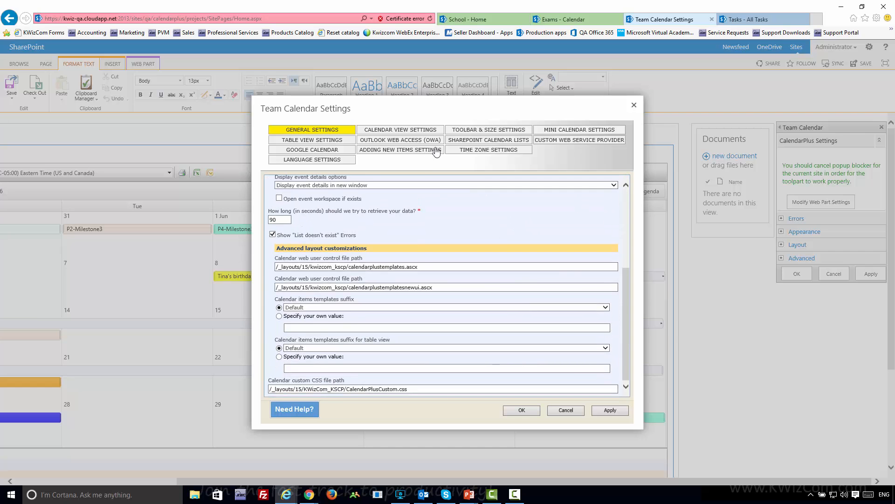
{"action": "left_click", "coordinate": [453, 143]}
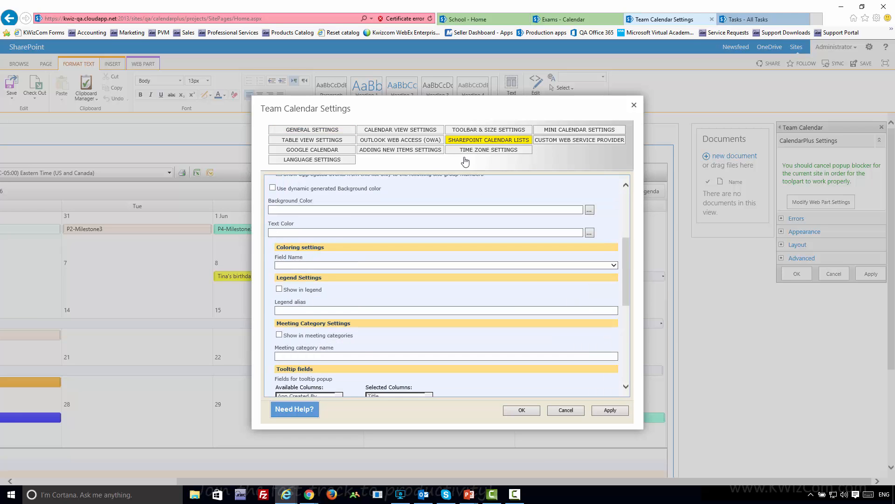
{"action": "scroll", "coordinate": [574, 333], "scroll_direction": "down", "scroll_amount": 5}
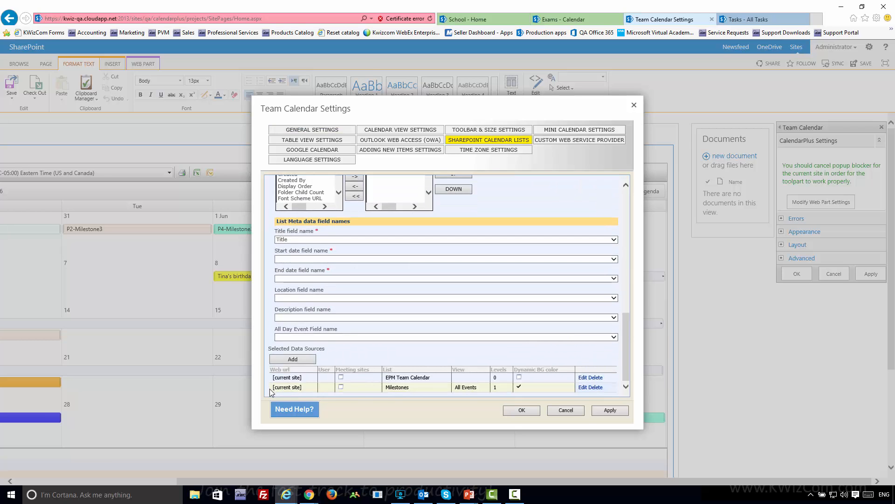
{"action": "left_click_drag", "start_coordinate": [274, 391], "coordinate": [365, 391]}
{"action": "left_click", "coordinate": [556, 360]}
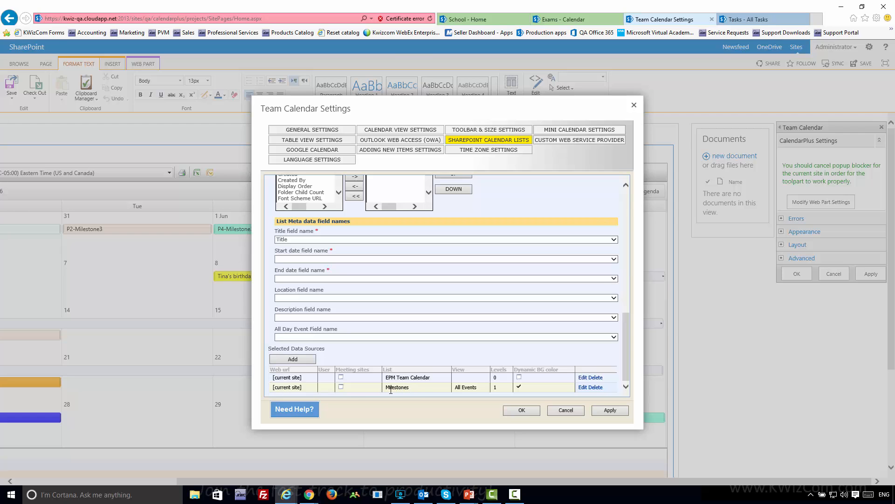
Open the Milestones data source for editing and review its site, list and view settings
{"action": "left_click", "coordinate": [583, 388]}
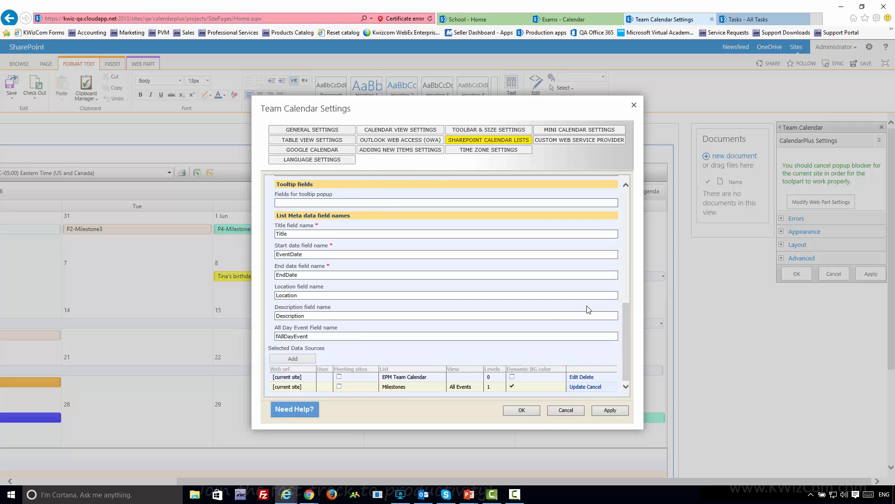
{"action": "left_click_drag", "start_coordinate": [627, 342], "coordinate": [625, 220]}
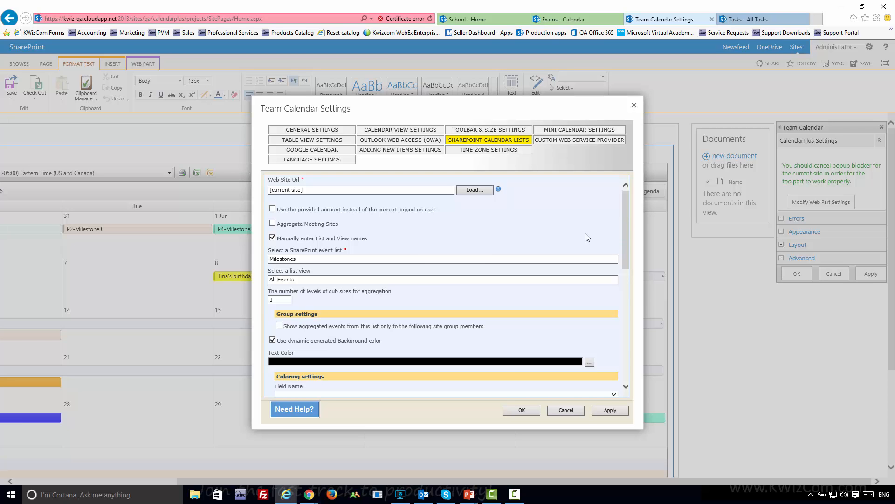
{"action": "scroll", "coordinate": [420, 242], "scroll_direction": "down", "scroll_amount": 1}
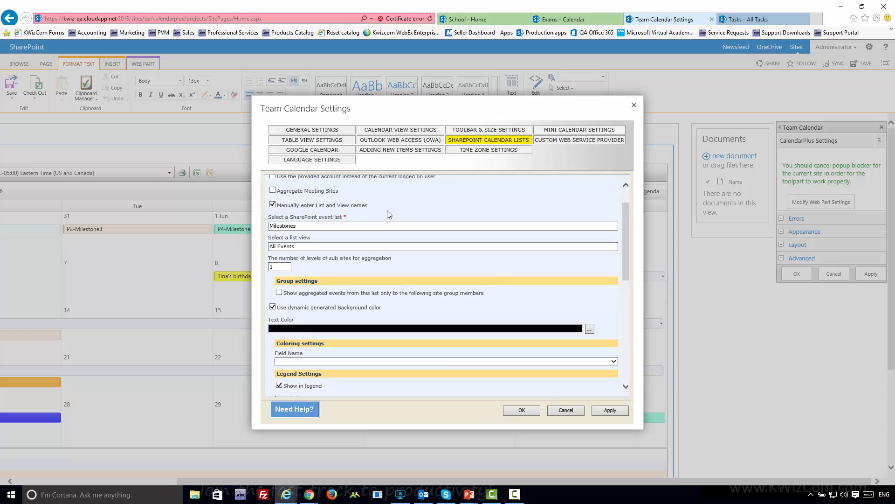
{"action": "scroll", "coordinate": [390, 213], "scroll_direction": "up", "scroll_amount": 1}
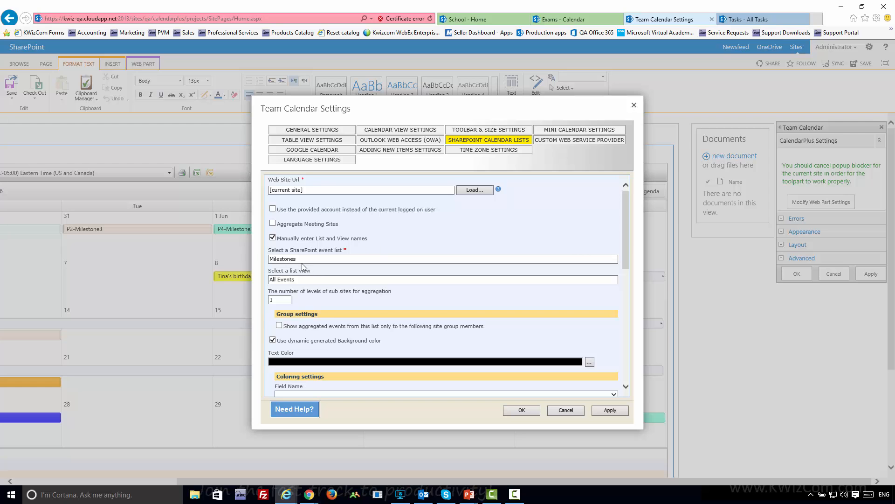
Highlight the Milestones list name and the number of levels of sub sites for aggregation
{"action": "left_click_drag", "start_coordinate": [300, 261], "coordinate": [273, 262]}
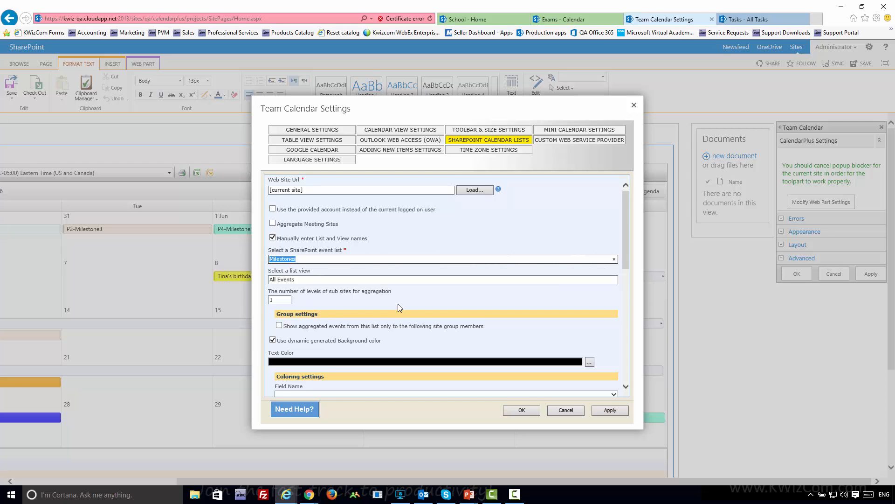
{"action": "scroll", "coordinate": [372, 298], "scroll_direction": "down", "scroll_amount": 1}
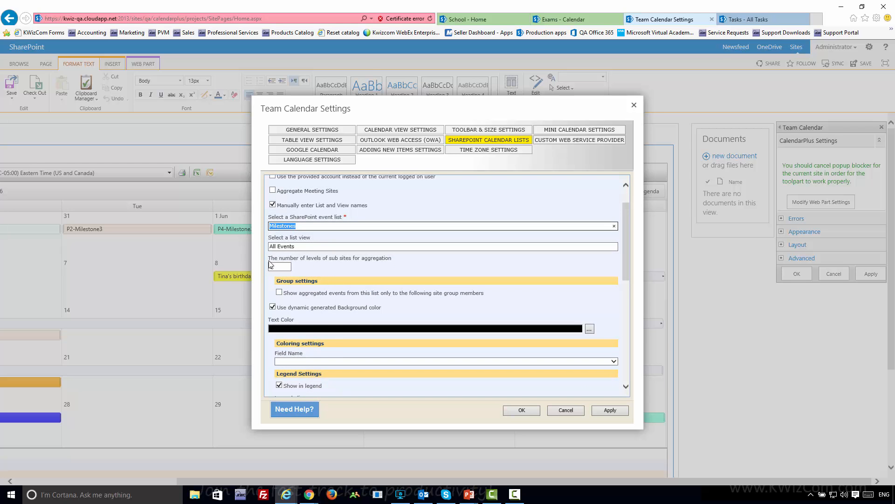
{"action": "left_click_drag", "start_coordinate": [269, 258], "coordinate": [401, 260]}
{"action": "left_click", "coordinate": [396, 266]}
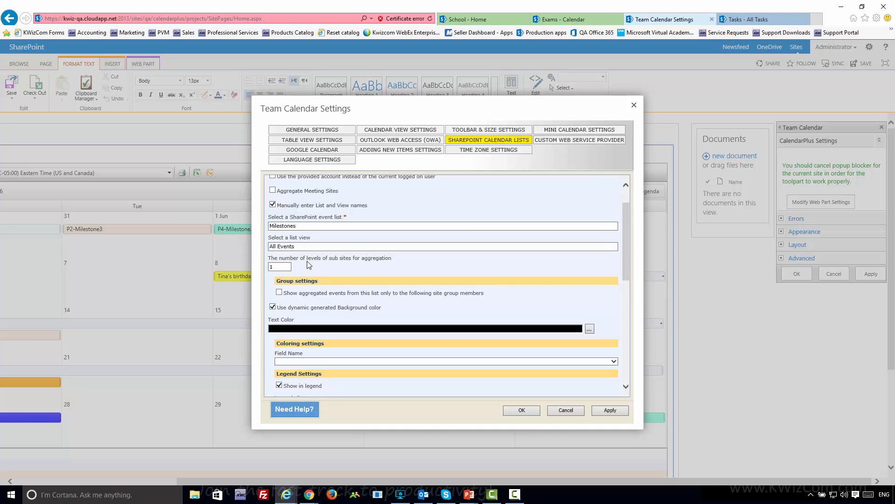
{"action": "double_click", "coordinate": [281, 266]}
{"action": "scroll", "coordinate": [395, 292], "scroll_direction": "up", "scroll_amount": 1}
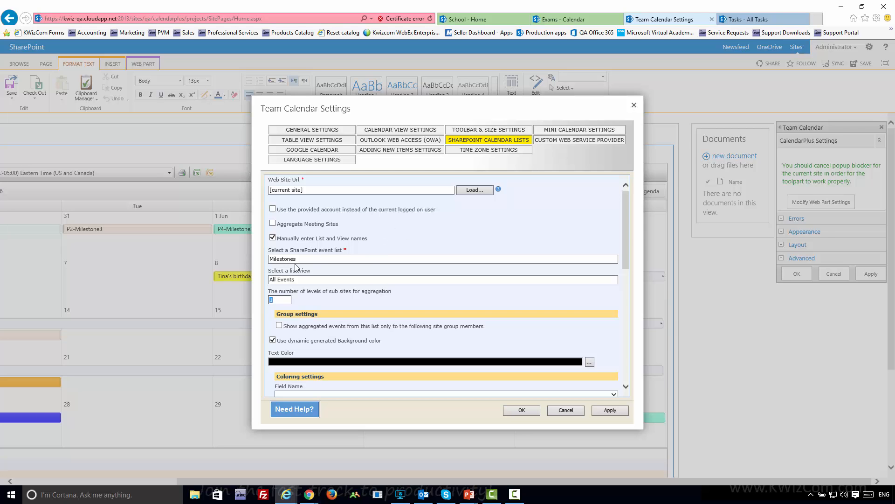
Highlight the Milestones list name and review the data source's coloring, legend, tooltip and metadata field settings
{"action": "left_click_drag", "start_coordinate": [302, 259], "coordinate": [269, 260]}
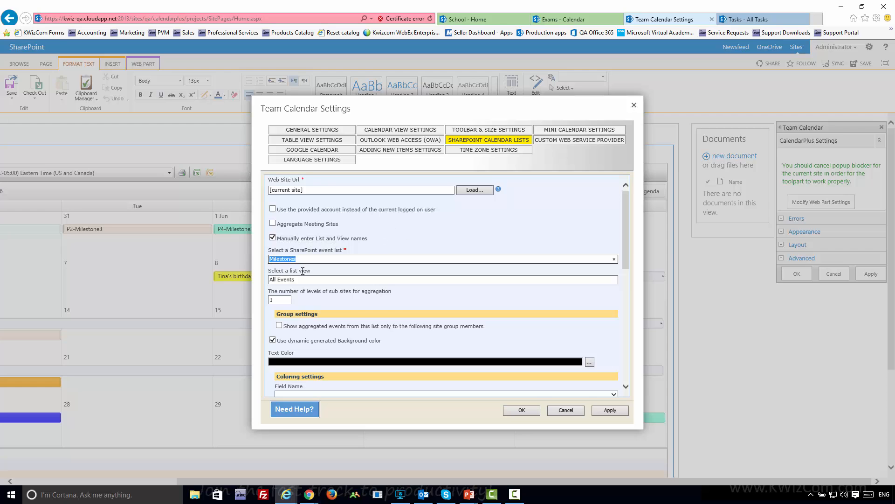
{"action": "left_click", "coordinate": [346, 301]}
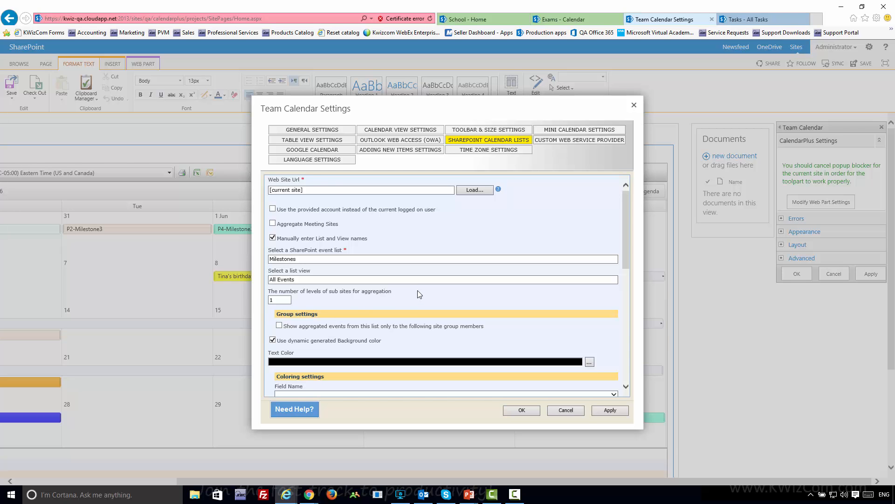
{"action": "scroll", "coordinate": [419, 294], "scroll_direction": "down", "scroll_amount": 3}
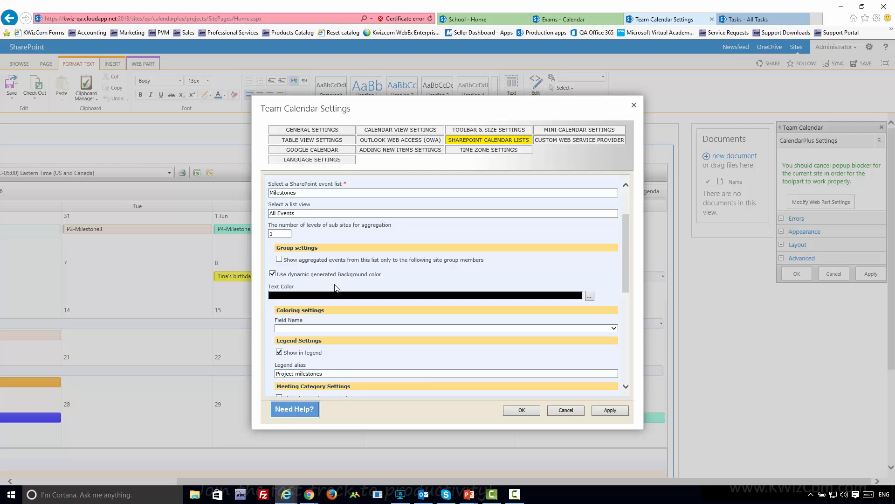
{"action": "scroll", "coordinate": [452, 354], "scroll_direction": "down", "scroll_amount": 3}
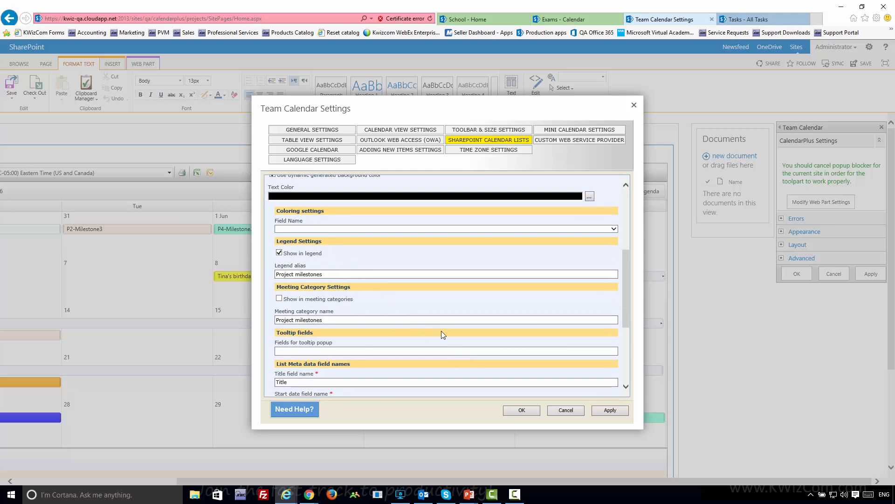
{"action": "scroll", "coordinate": [438, 334], "scroll_direction": "down", "scroll_amount": 2}
{"action": "scroll", "coordinate": [444, 342], "scroll_direction": "down", "scroll_amount": 3}
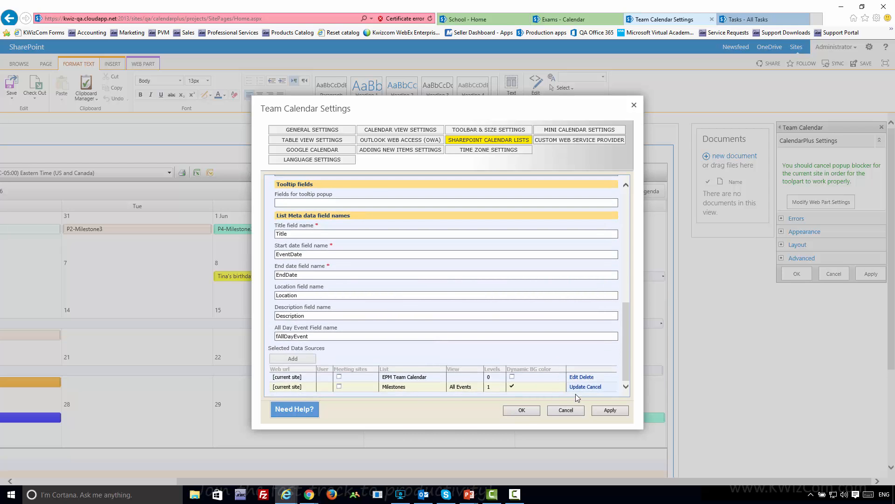
{"action": "left_click", "coordinate": [573, 377]}
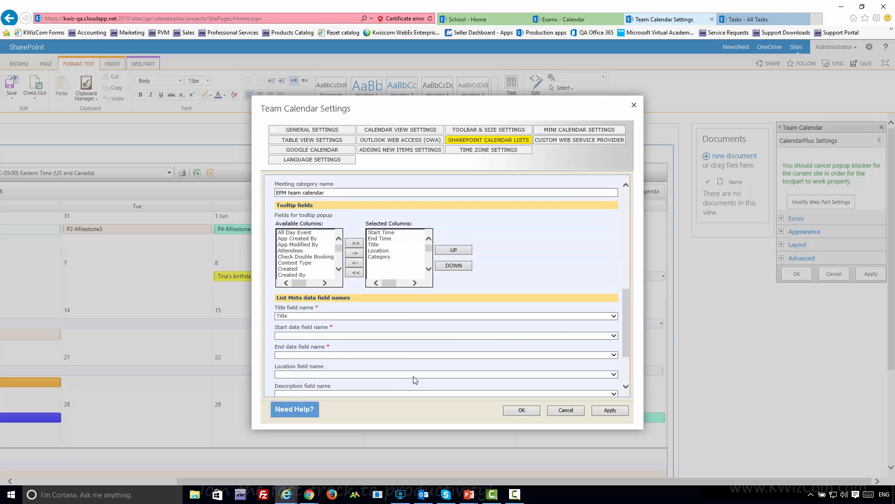
{"action": "left_click_drag", "start_coordinate": [628, 329], "coordinate": [628, 225]}
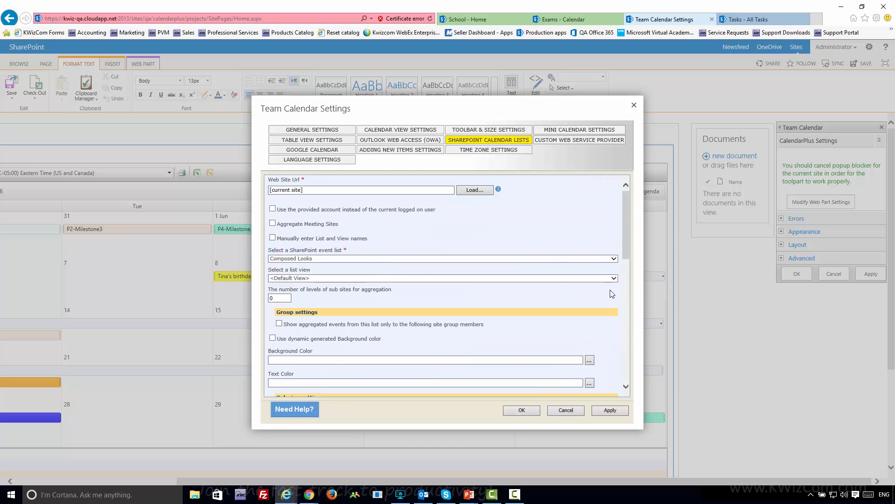
{"action": "left_click_drag", "start_coordinate": [625, 231], "coordinate": [630, 368]}
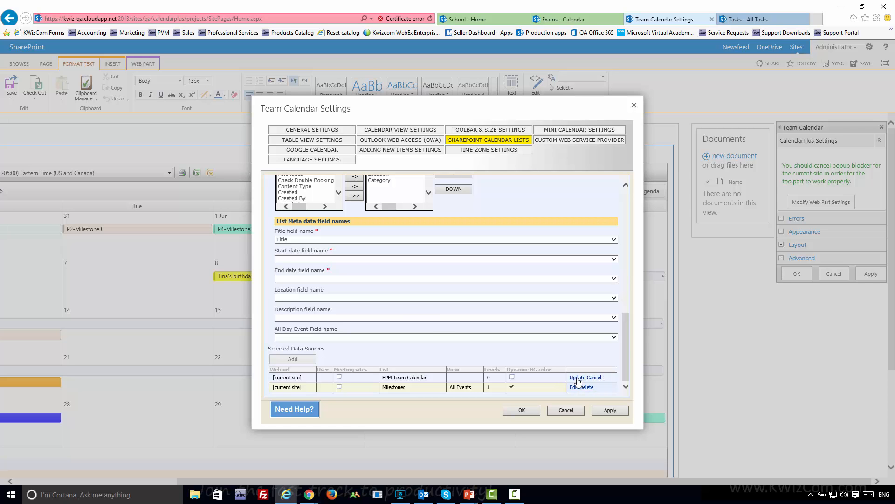
{"action": "scroll", "coordinate": [425, 356], "scroll_direction": "up", "scroll_amount": 3}
{"action": "scroll", "coordinate": [440, 330], "scroll_direction": "down", "scroll_amount": 3}
{"action": "left_click", "coordinate": [575, 378]}
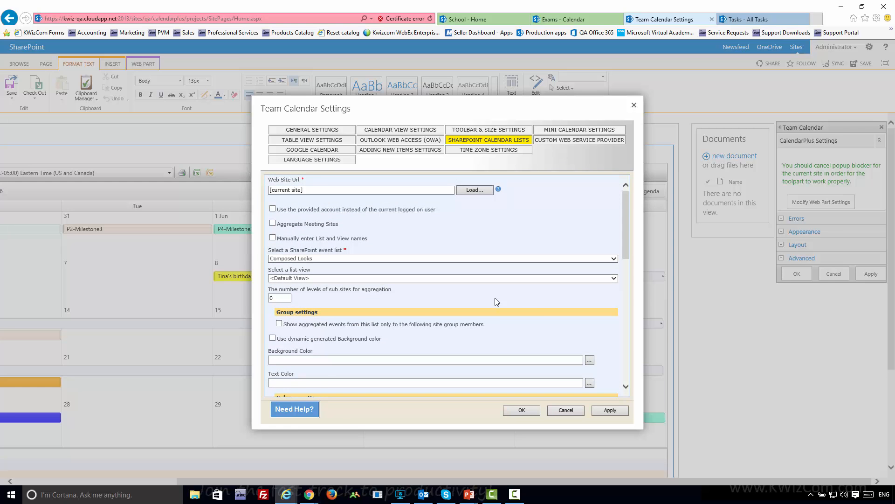
{"action": "scroll", "coordinate": [496, 302], "scroll_direction": "down", "scroll_amount": 6}
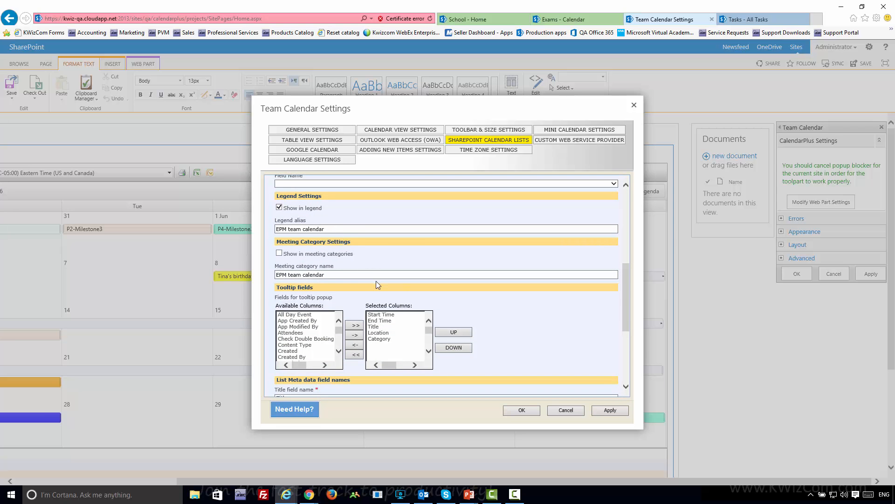
{"action": "scroll", "coordinate": [375, 280], "scroll_direction": "down", "scroll_amount": 3}
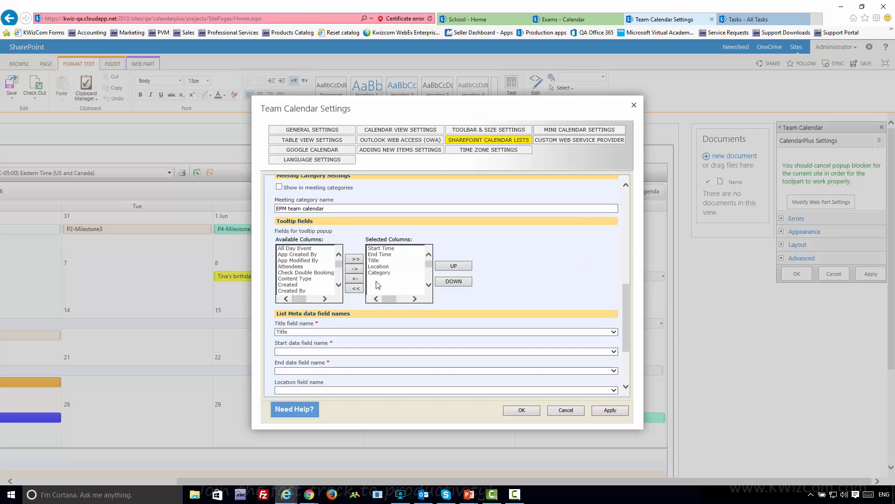
{"action": "scroll", "coordinate": [513, 275], "scroll_direction": "up", "scroll_amount": 1}
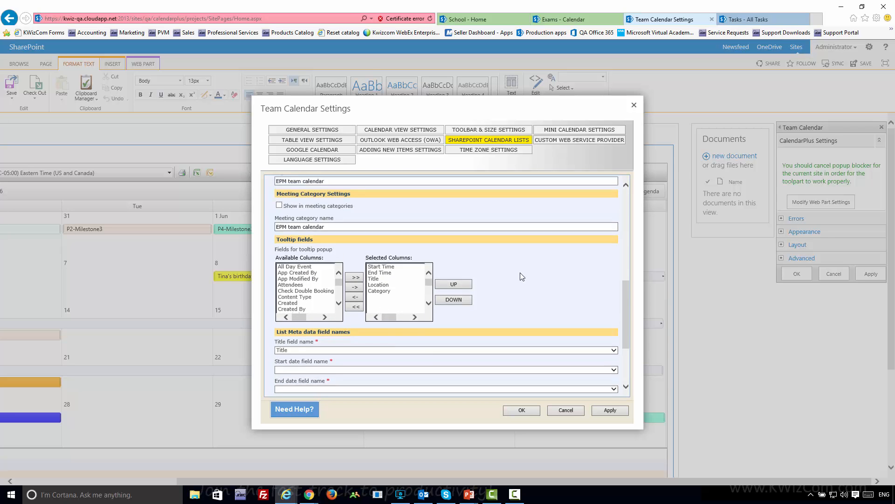
{"action": "scroll", "coordinate": [521, 276], "scroll_direction": "up", "scroll_amount": 6}
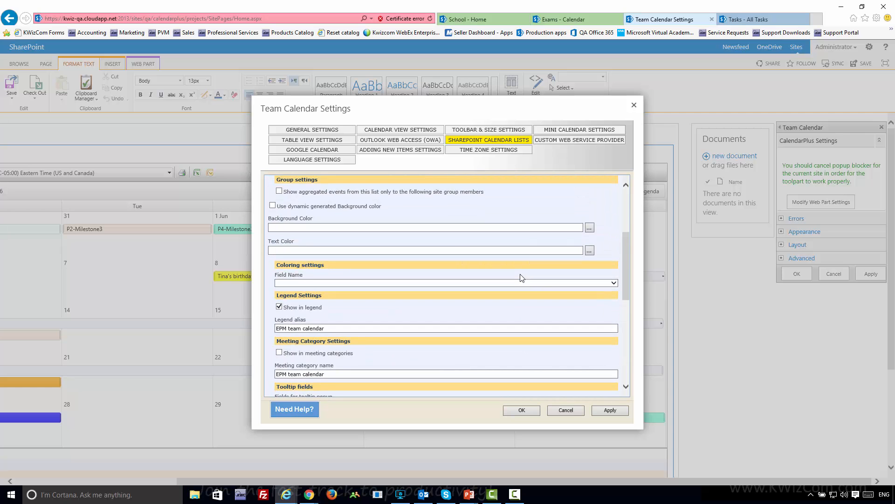
{"action": "scroll", "coordinate": [521, 277], "scroll_direction": "up", "scroll_amount": 3}
{"action": "scroll", "coordinate": [520, 280], "scroll_direction": "down", "scroll_amount": 15}
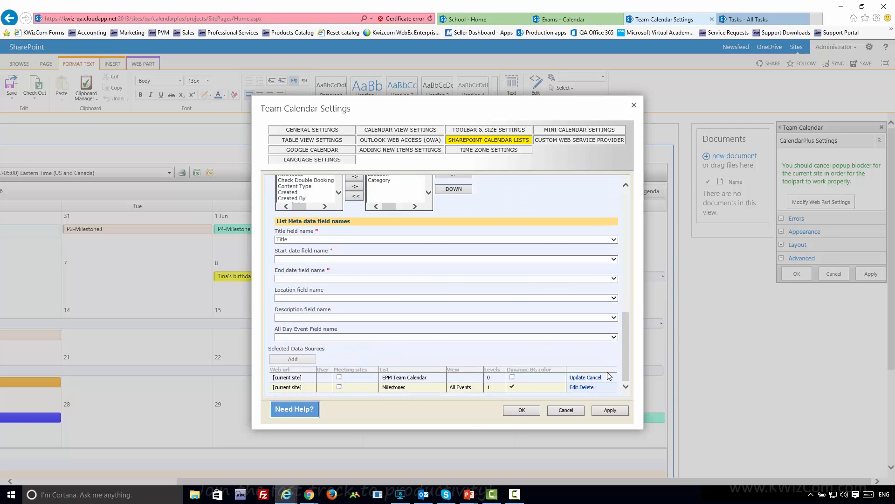
{"action": "left_click", "coordinate": [598, 379]}
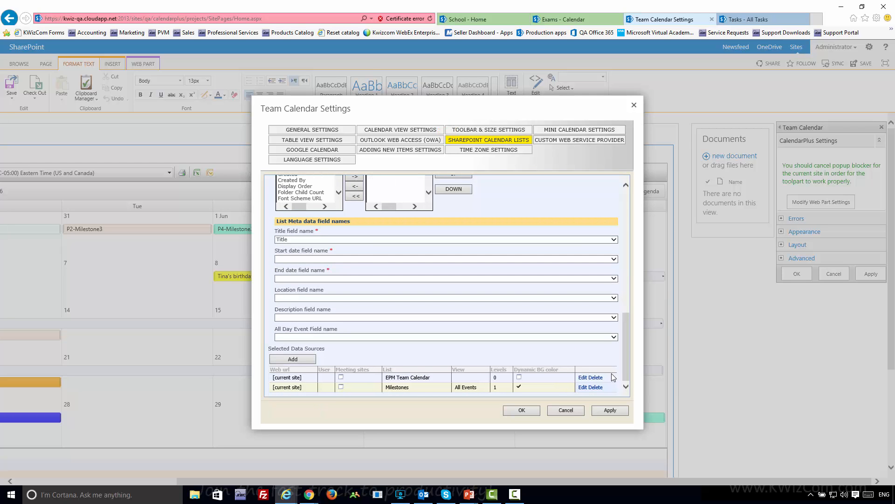
Open the EPM Team Calendar data source for editing and examine its list selection and coloring settings
{"action": "left_click", "coordinate": [582, 378]}
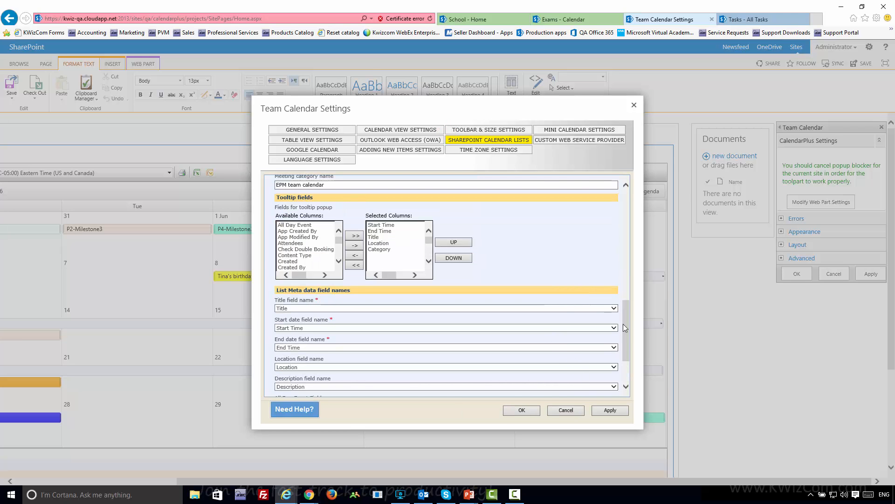
{"action": "left_click_drag", "start_coordinate": [624, 334], "coordinate": [625, 219]}
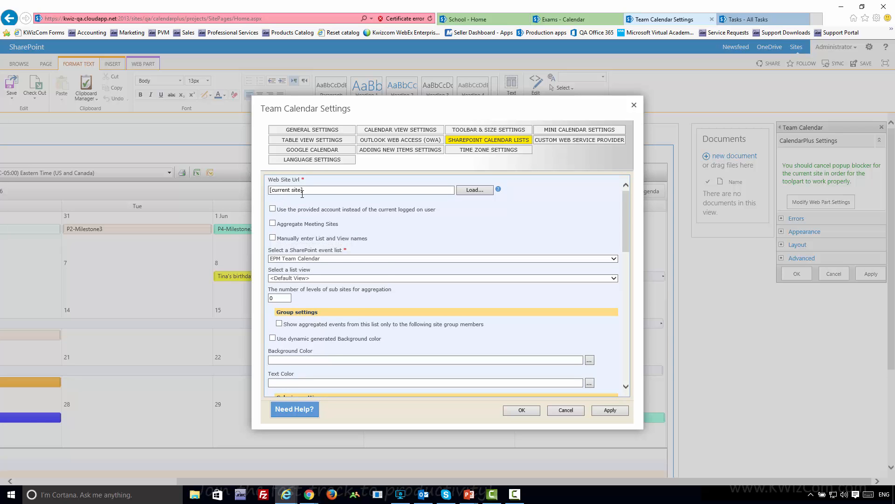
{"action": "left_click_drag", "start_coordinate": [625, 231], "coordinate": [628, 278]}
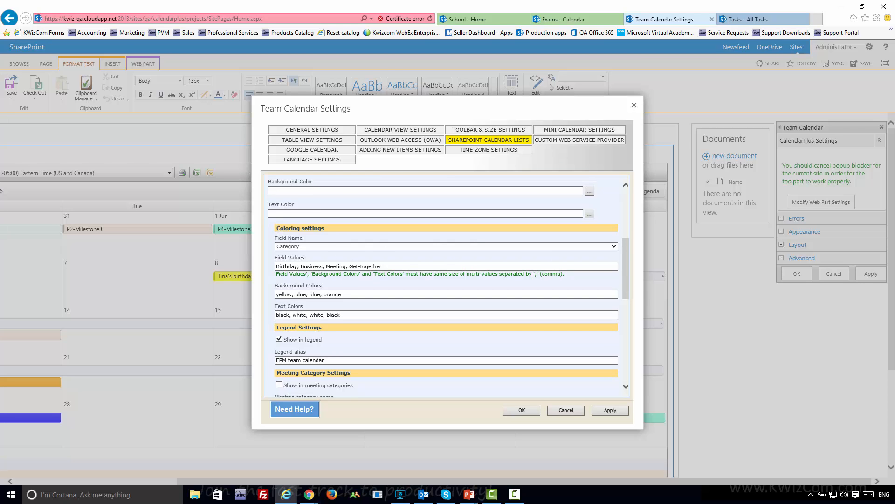
{"action": "left_click_drag", "start_coordinate": [276, 228], "coordinate": [328, 229]}
{"action": "left_click", "coordinate": [337, 228]}
{"action": "left_click_drag", "start_coordinate": [628, 289], "coordinate": [622, 278]}
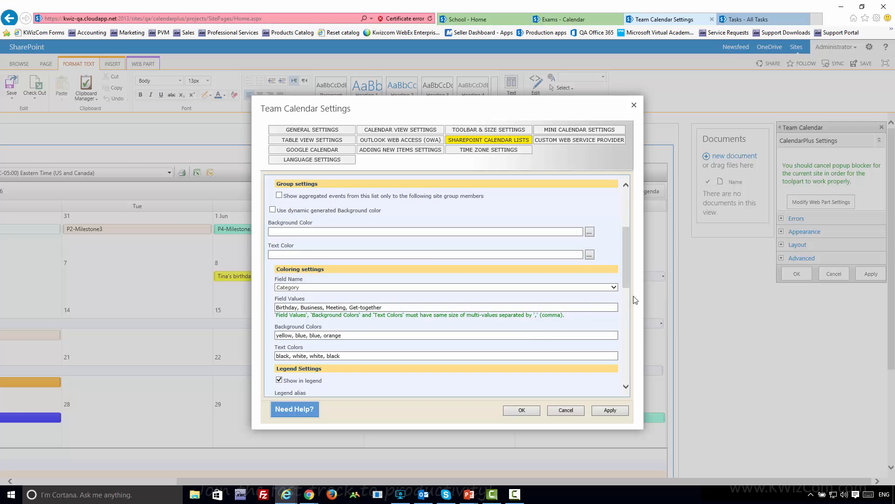
{"action": "left_click_drag", "start_coordinate": [628, 276], "coordinate": [627, 298]}
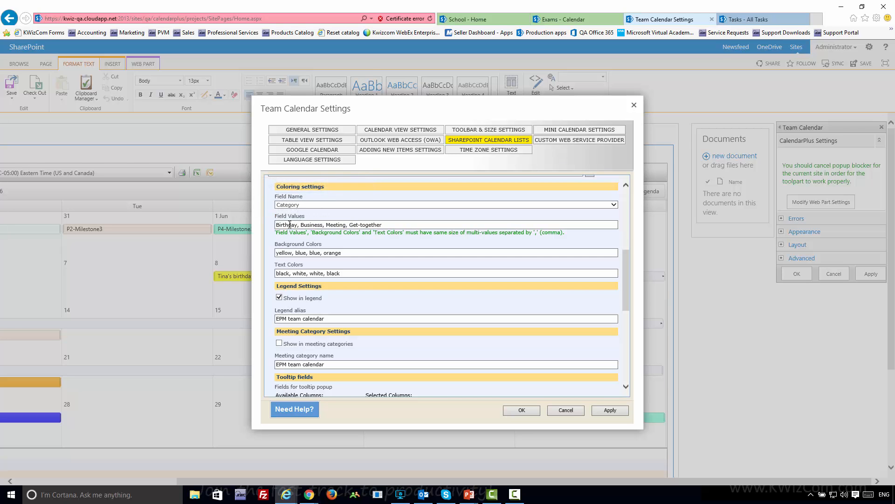
Point out the Category field values and the matching background and text colors in the coloring settings
{"action": "left_click_drag", "start_coordinate": [275, 217], "coordinate": [304, 217]}
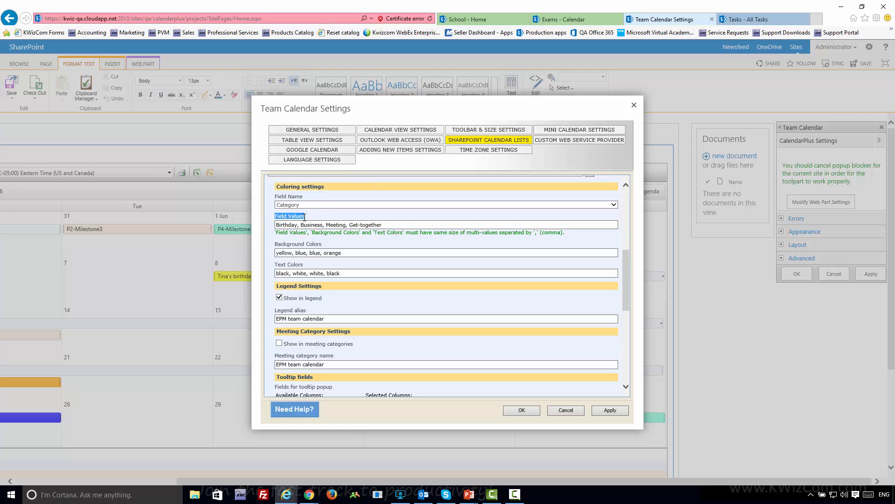
{"action": "left_click", "coordinate": [273, 232]}
{"action": "double_click", "coordinate": [284, 253]}
{"action": "double_click", "coordinate": [301, 253]}
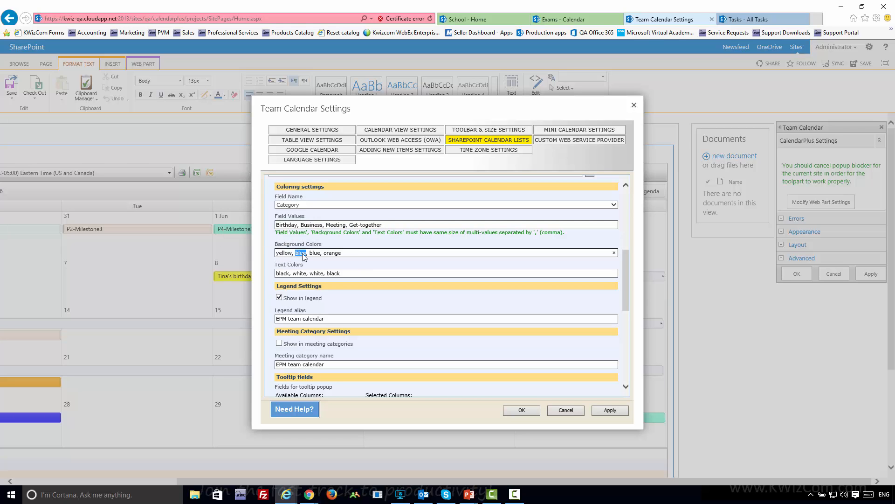
{"action": "left_click", "coordinate": [278, 273]}
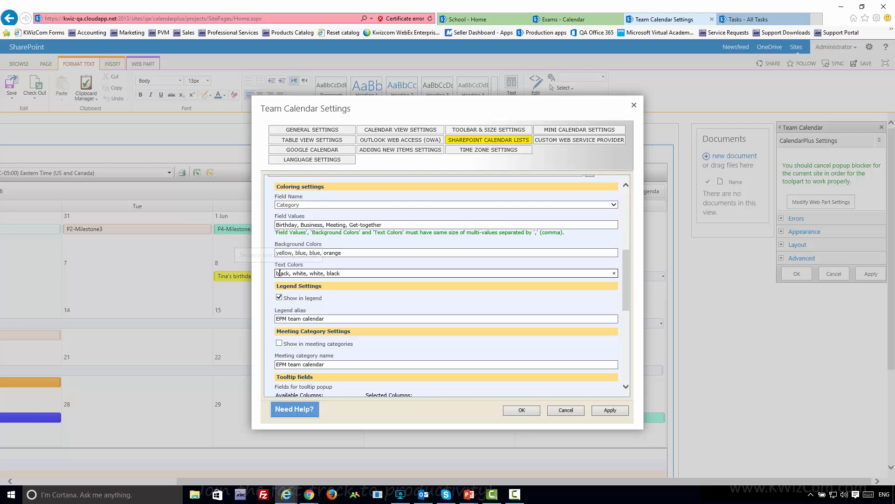
{"action": "double_click", "coordinate": [284, 253]}
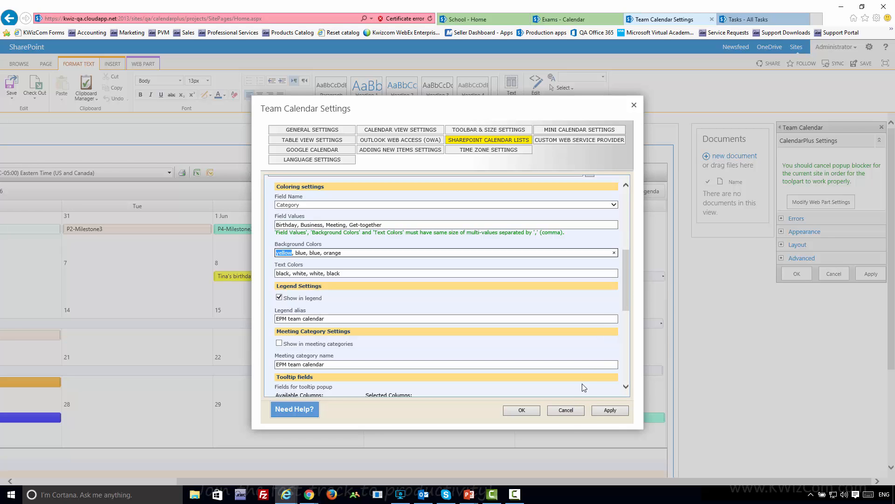
Discard the Team Calendar settings, cancel the web part properties and leave the Projects page's edit mode
{"action": "left_click", "coordinate": [571, 409]}
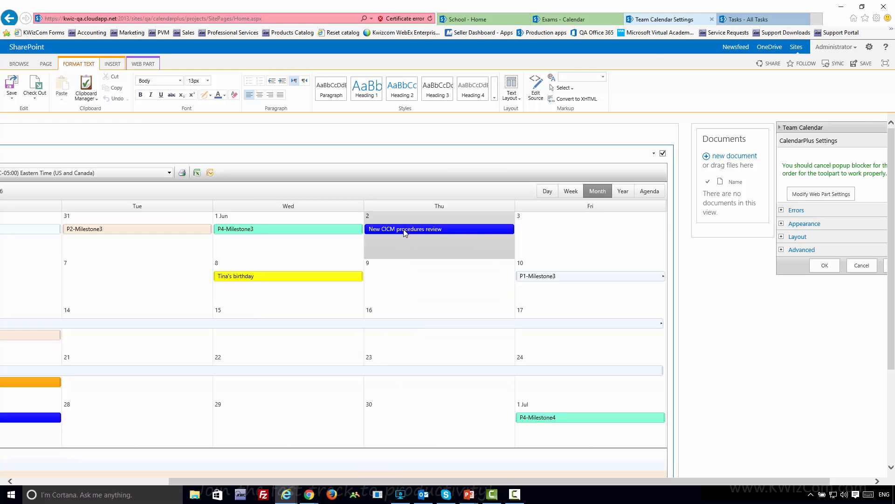
{"action": "left_click", "coordinate": [858, 266]}
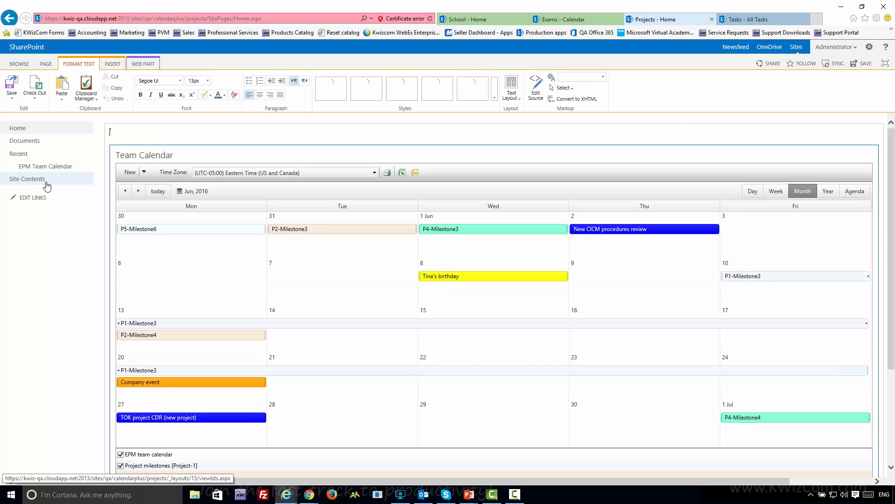
{"action": "left_click", "coordinate": [47, 185]}
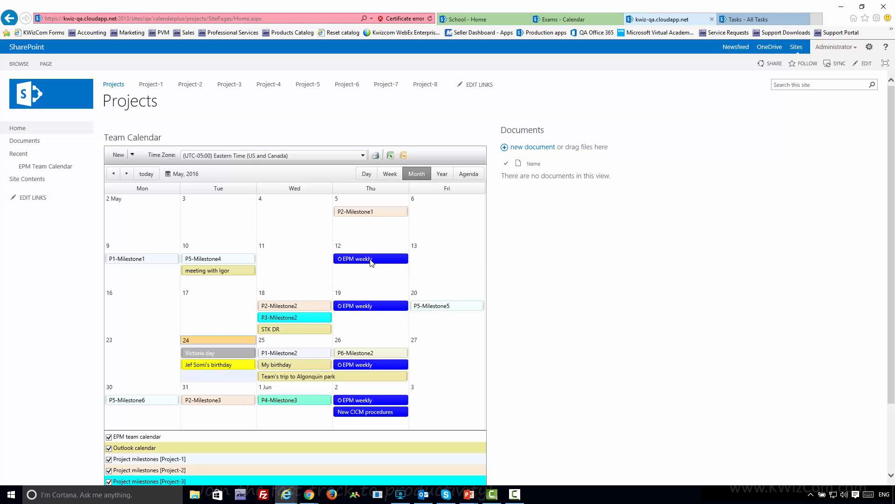
Hide the Project-1 and Project-2 milestones through the Team Calendar legend and show them again
{"action": "mouse_move", "coordinate": [372, 262]}
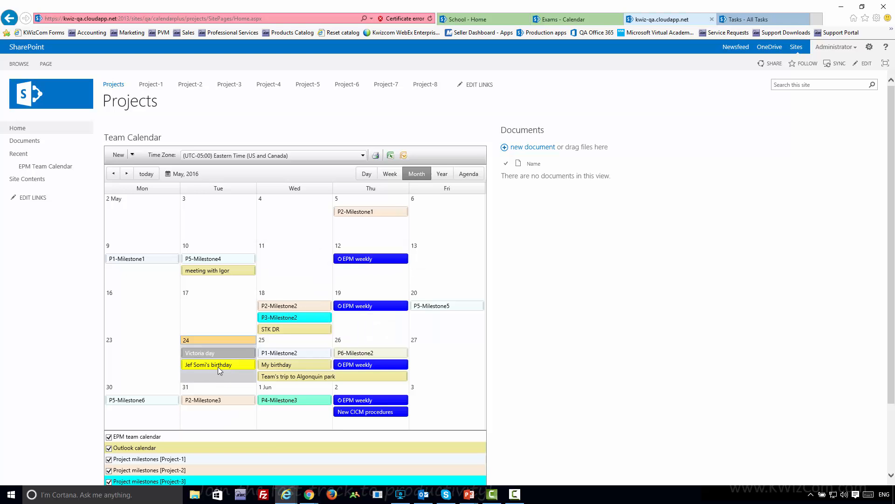
{"action": "mouse_move", "coordinate": [218, 364]}
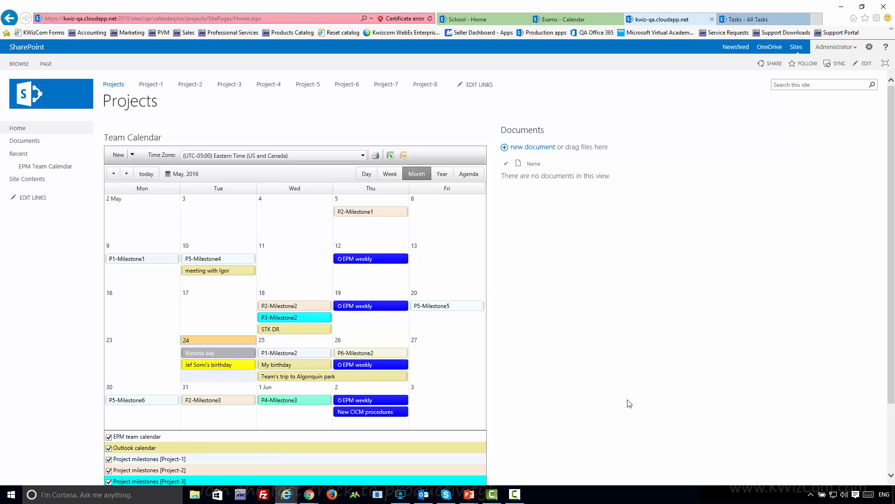
{"action": "scroll", "coordinate": [629, 402], "scroll_direction": "down", "scroll_amount": 1}
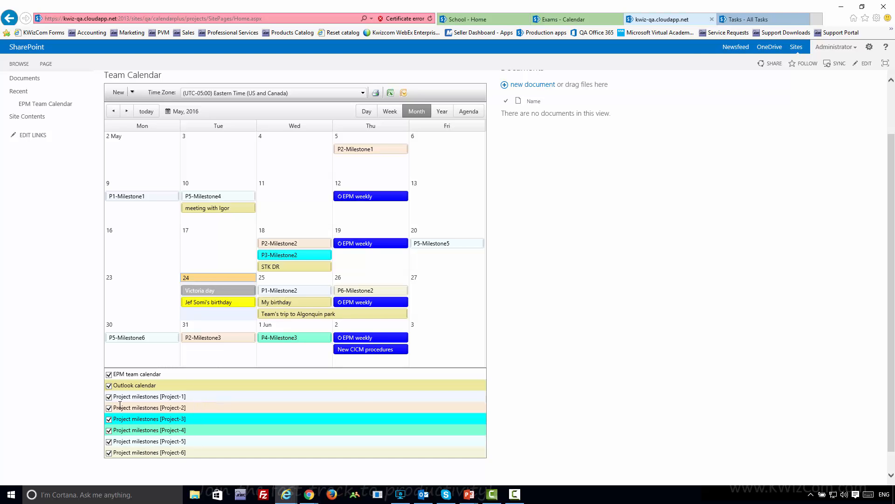
{"action": "left_click", "coordinate": [108, 398]}
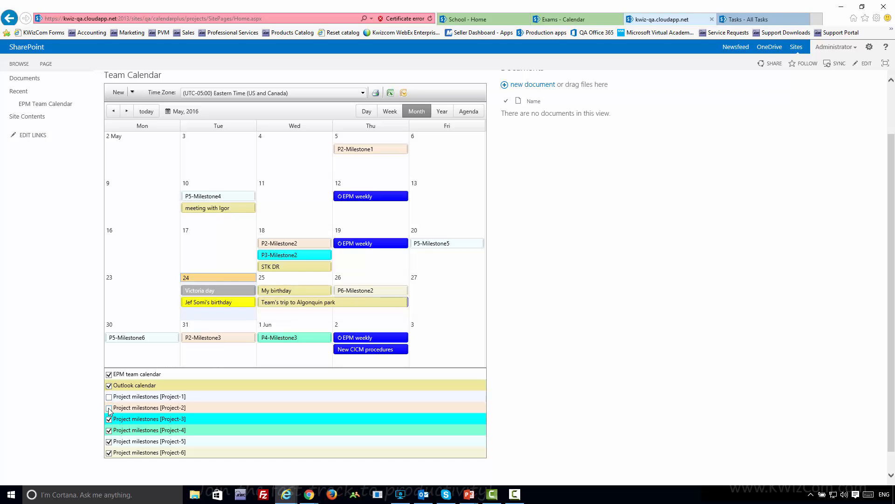
{"action": "left_click", "coordinate": [109, 408]}
{"action": "left_click", "coordinate": [108, 398]}
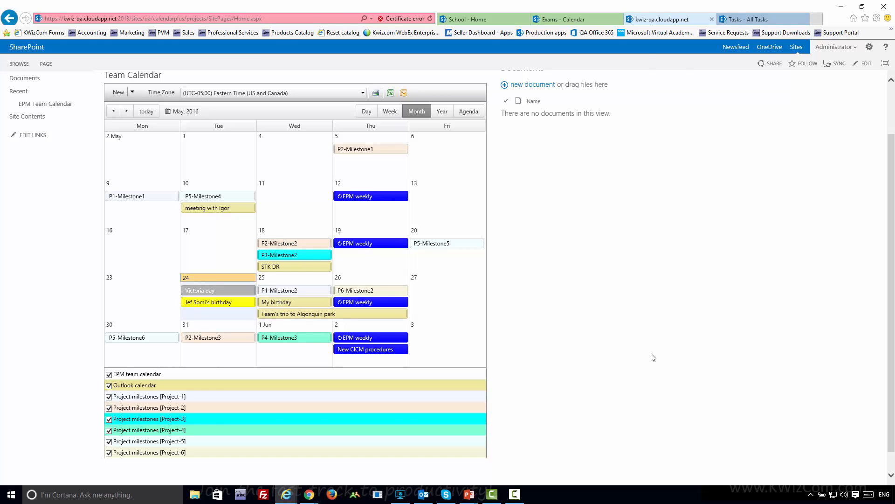
Check which calendars accept new events in the Team Calendar, including the quick event form for Tuesday, May 3, and cancel that form
{"action": "scroll", "coordinate": [622, 387], "scroll_direction": "up", "scroll_amount": 2}
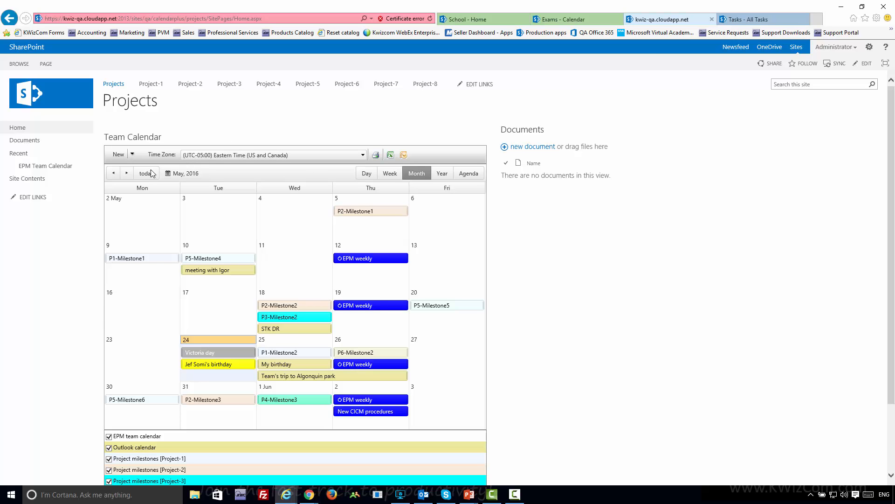
{"action": "left_click", "coordinate": [133, 155]}
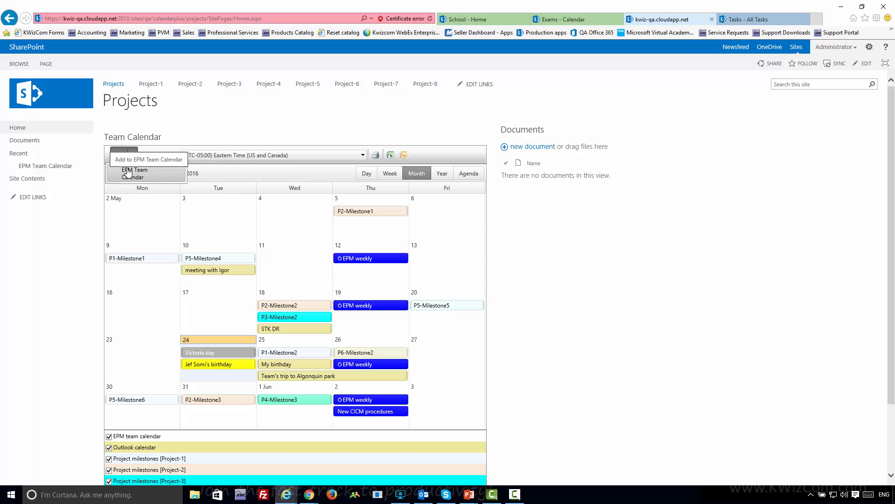
{"action": "left_click", "coordinate": [219, 223]}
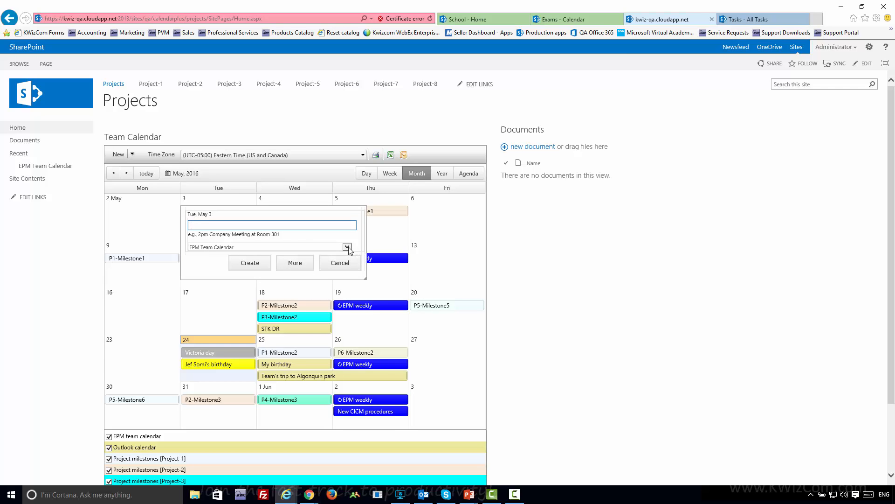
{"action": "left_click", "coordinate": [348, 247]}
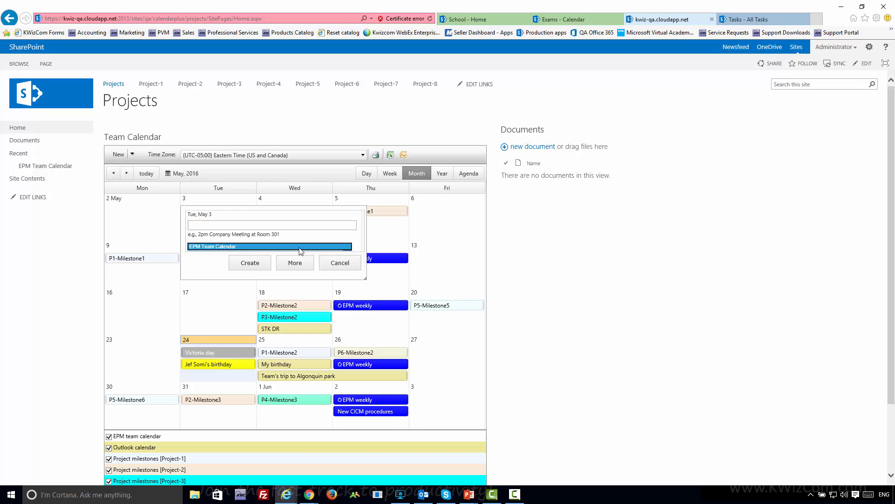
{"action": "left_click", "coordinate": [223, 247]}
{"action": "left_click", "coordinate": [338, 263]}
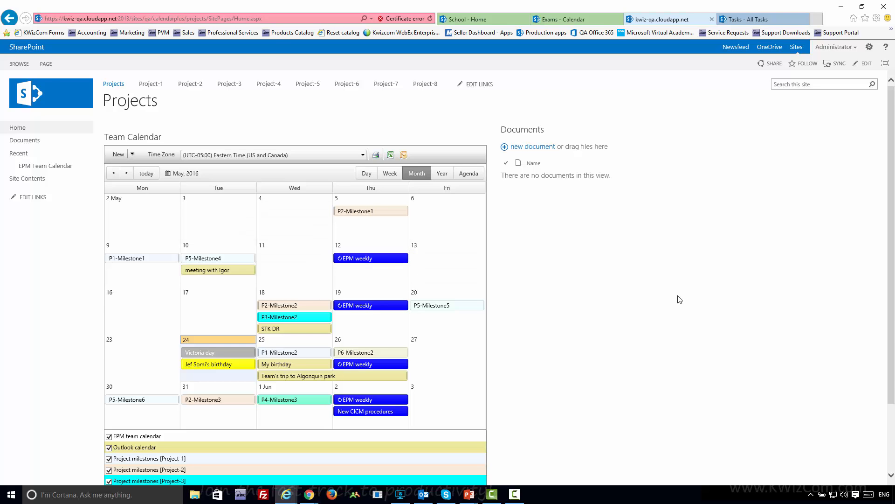
Put the Projects page in edit mode and open the Team Calendar web part's CalendarPlus settings
{"action": "left_click", "coordinate": [47, 64]}
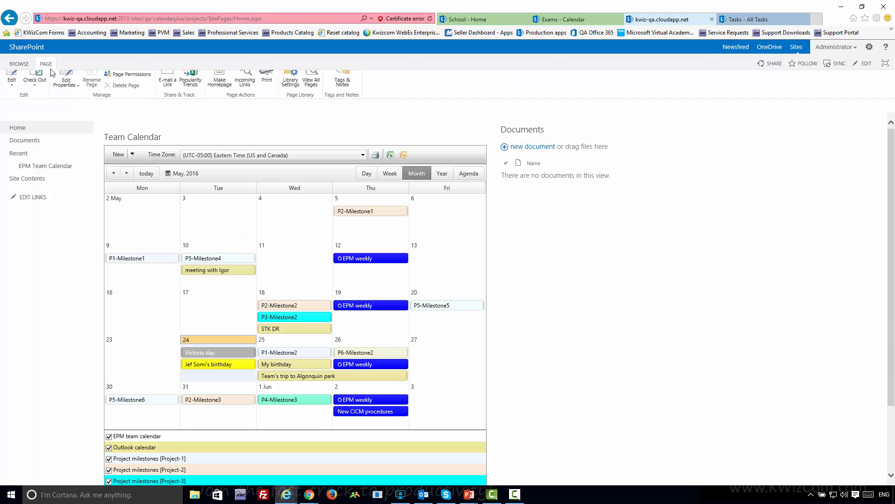
{"action": "left_click", "coordinate": [12, 87]}
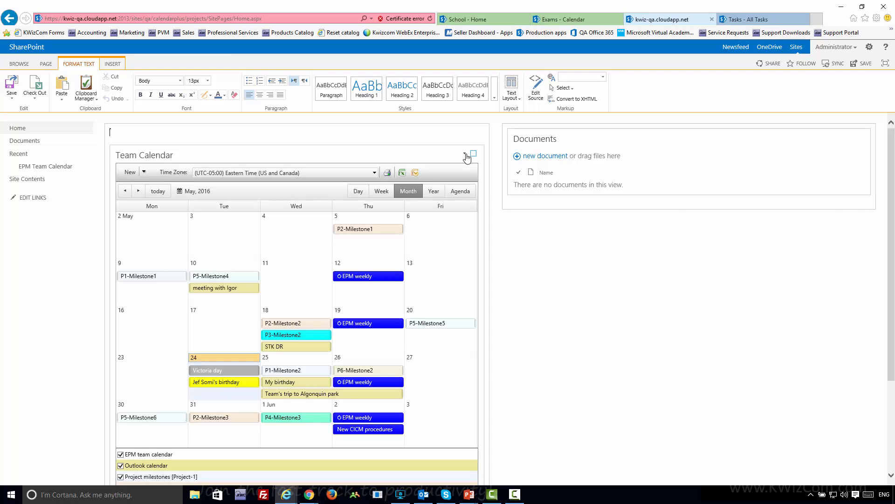
{"action": "left_click", "coordinate": [465, 155]}
{"action": "left_click", "coordinate": [425, 200]}
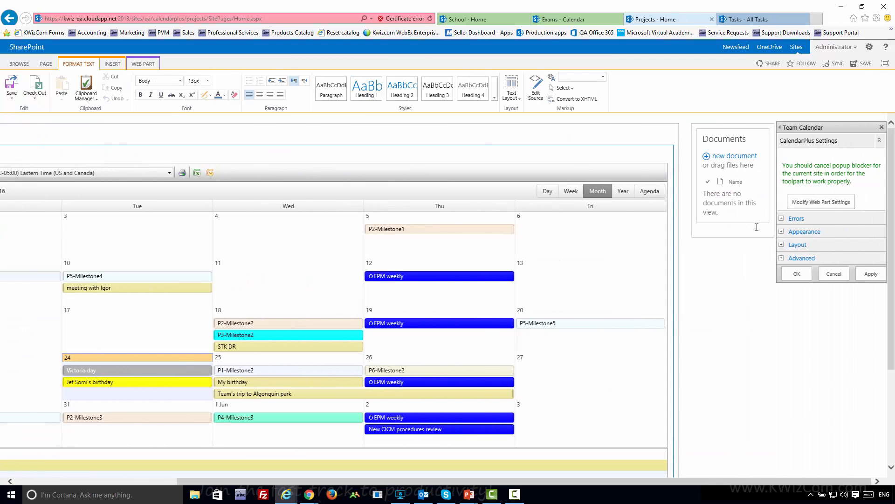
{"action": "left_click", "coordinate": [821, 202]}
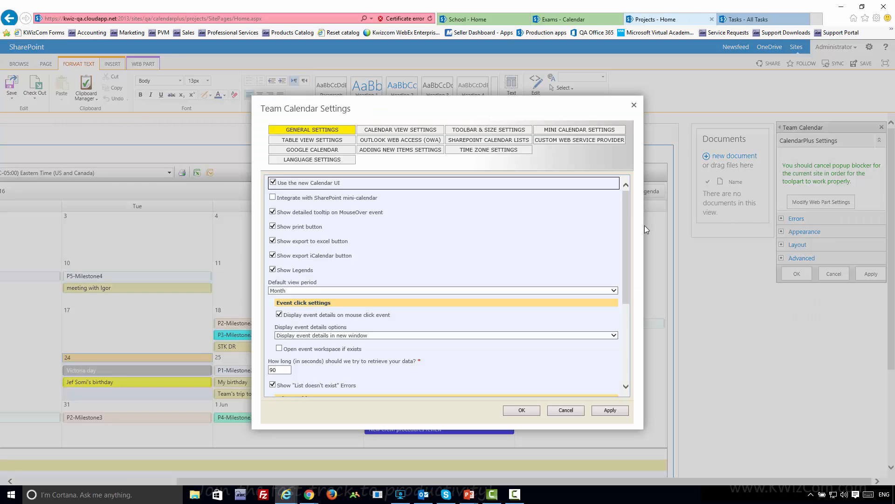
Examine the settings for adding new items, including the choices for how the New Item window opens
{"action": "left_click", "coordinate": [388, 153]}
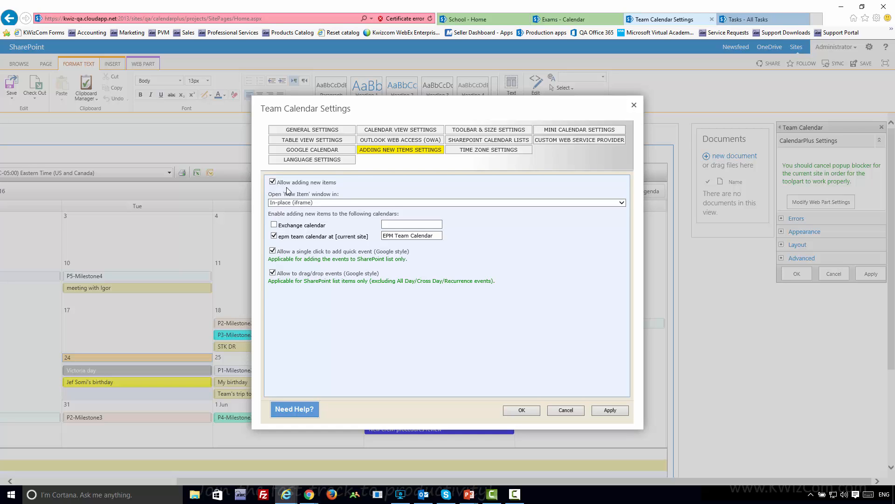
{"action": "left_click", "coordinate": [488, 203]}
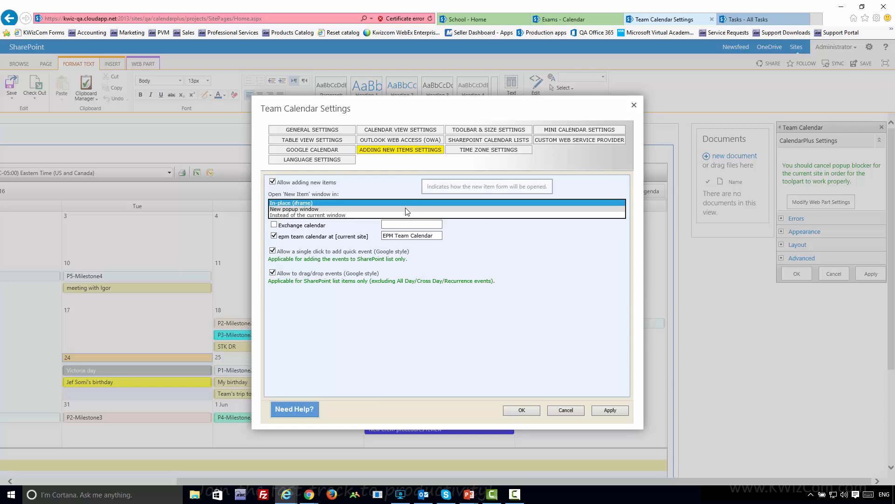
{"action": "left_click", "coordinate": [457, 183]}
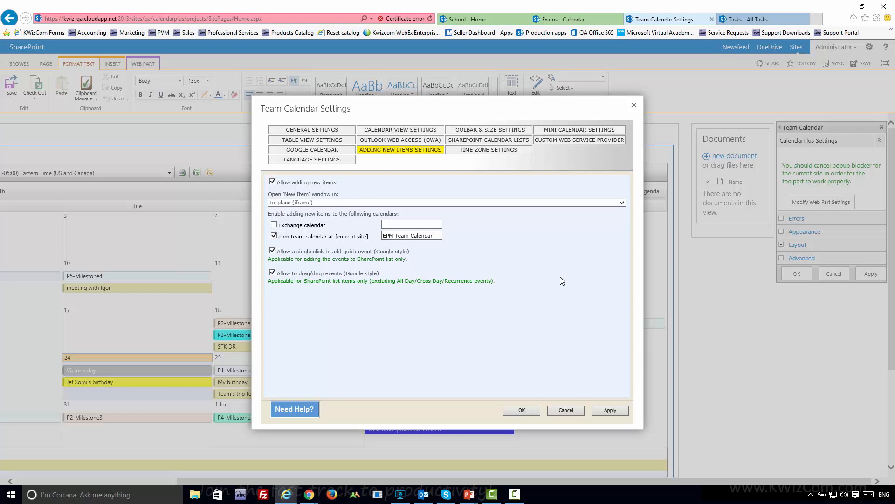
{"action": "left_click_drag", "start_coordinate": [473, 110], "coordinate": [435, 97]}
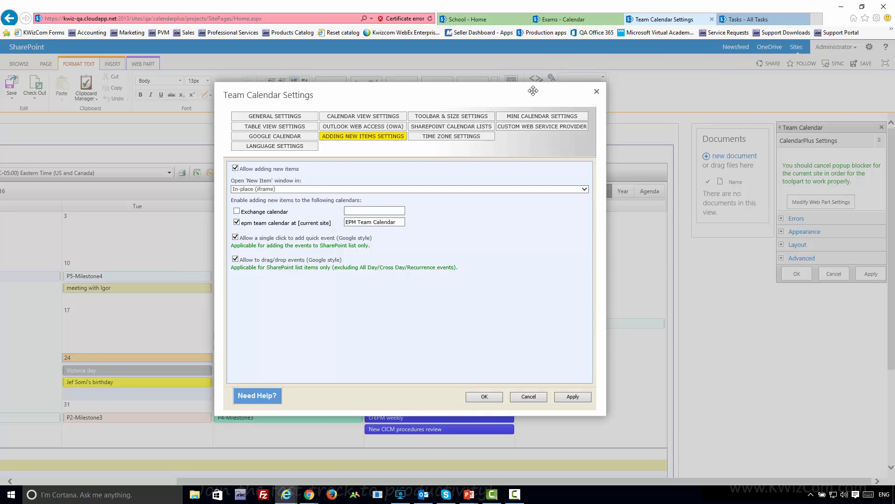
{"action": "left_click_drag", "start_coordinate": [543, 90], "coordinate": [666, 135]}
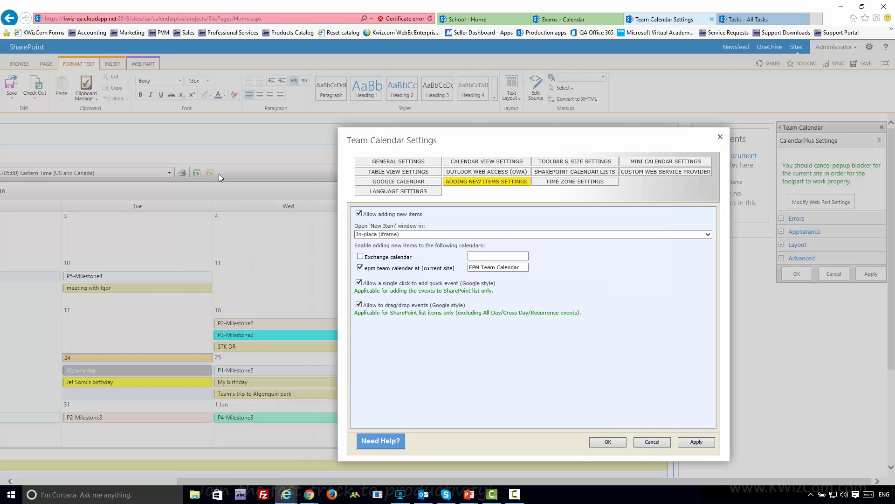
{"action": "left_click_drag", "start_coordinate": [469, 137], "coordinate": [387, 124]}
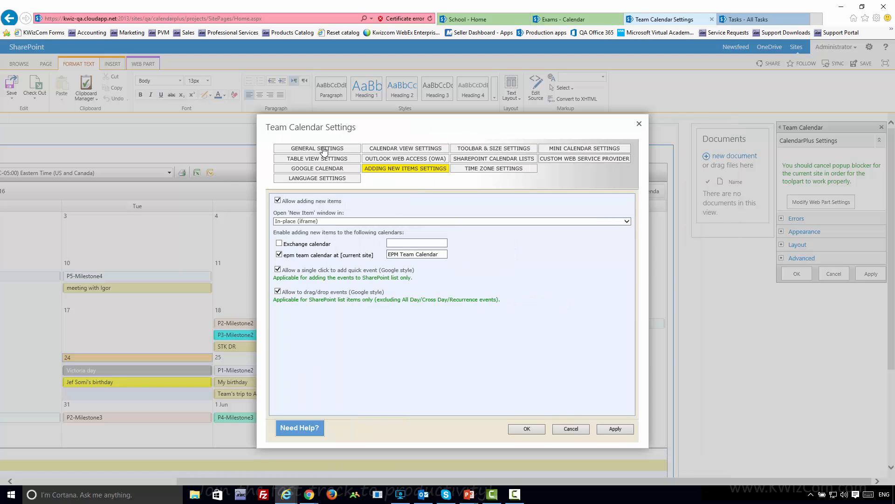
Examine the general settings, including the event details display options, advanced layout customizations and custom CSS file path
{"action": "left_click", "coordinate": [324, 149]}
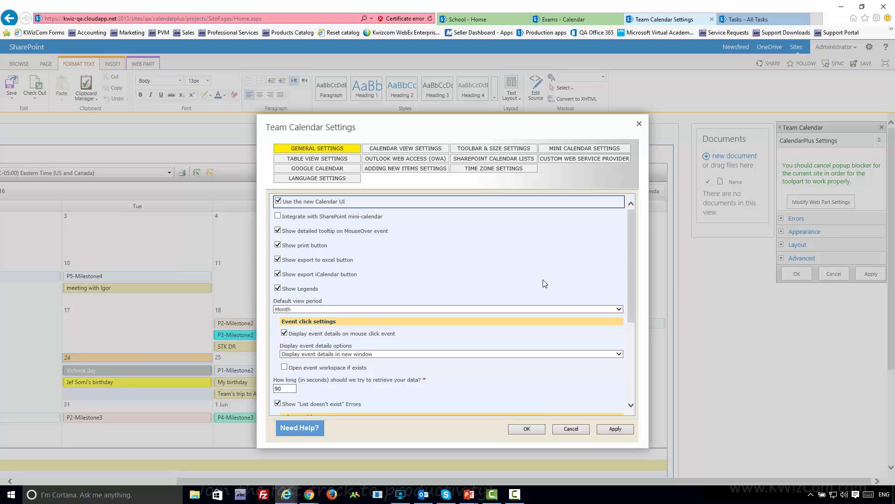
{"action": "scroll", "coordinate": [544, 283], "scroll_direction": "down", "scroll_amount": 3}
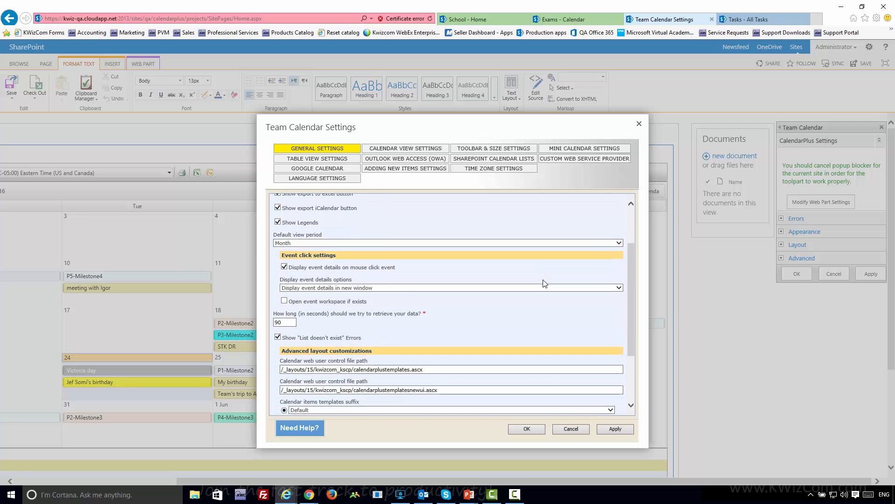
{"action": "scroll", "coordinate": [545, 283], "scroll_direction": "up", "scroll_amount": 3}
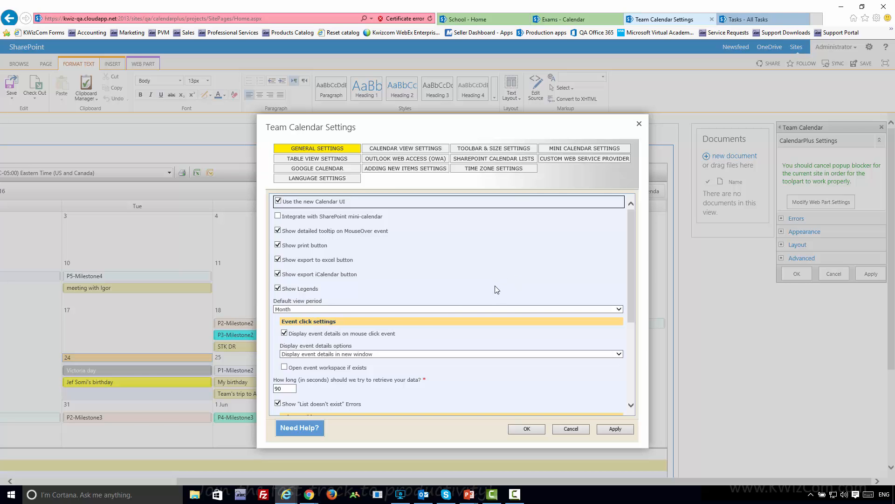
{"action": "scroll", "coordinate": [491, 283], "scroll_direction": "down", "scroll_amount": 3}
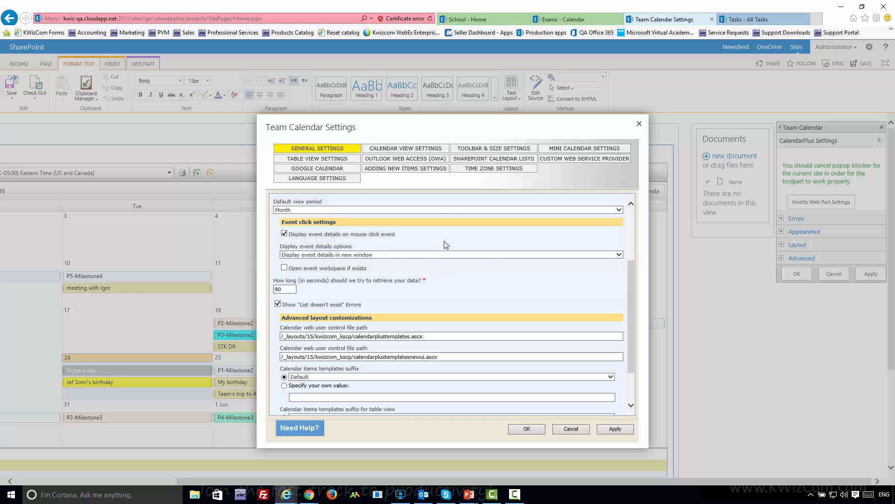
{"action": "left_click", "coordinate": [431, 254]}
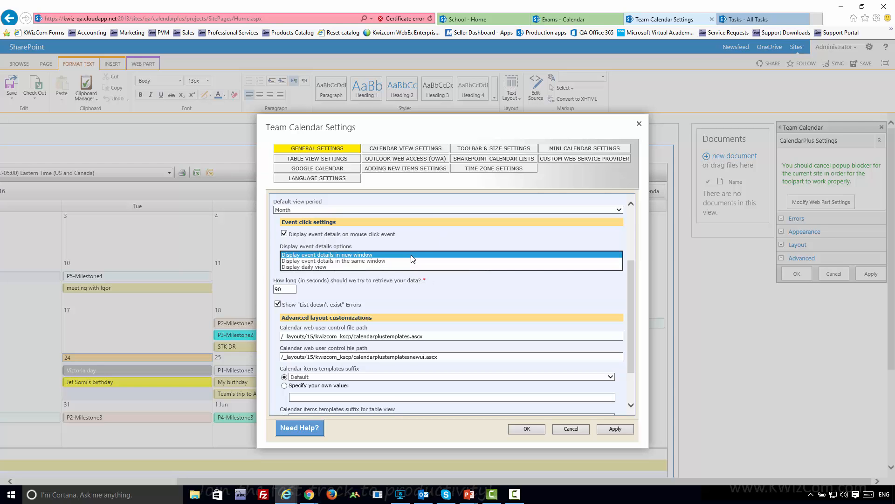
{"action": "left_click", "coordinate": [441, 238]}
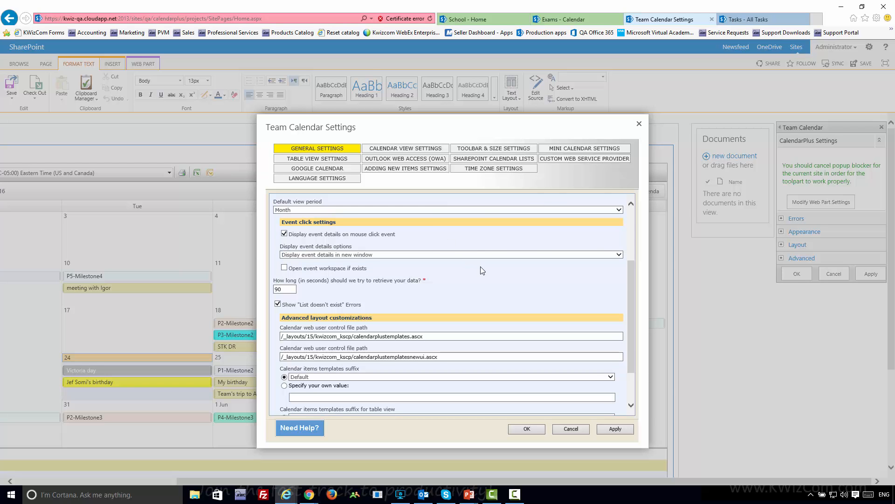
{"action": "scroll", "coordinate": [480, 267], "scroll_direction": "down", "scroll_amount": 2}
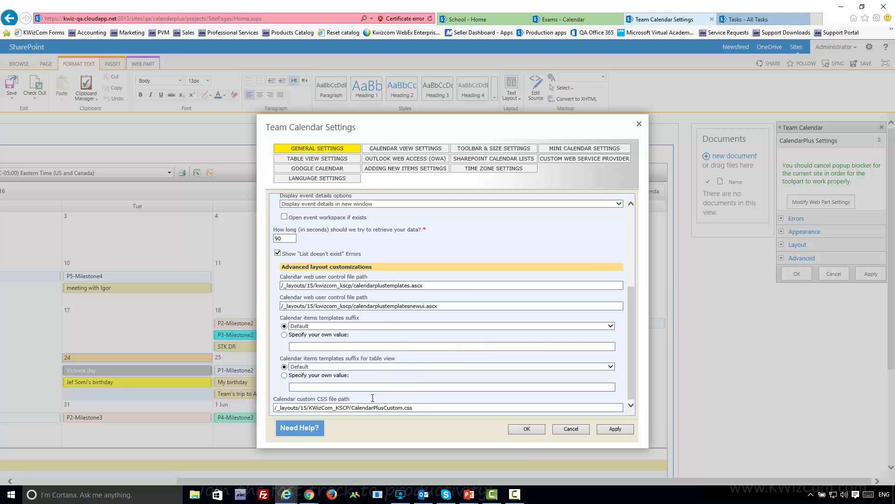
{"action": "left_click_drag", "start_coordinate": [416, 411], "coordinate": [397, 408]}
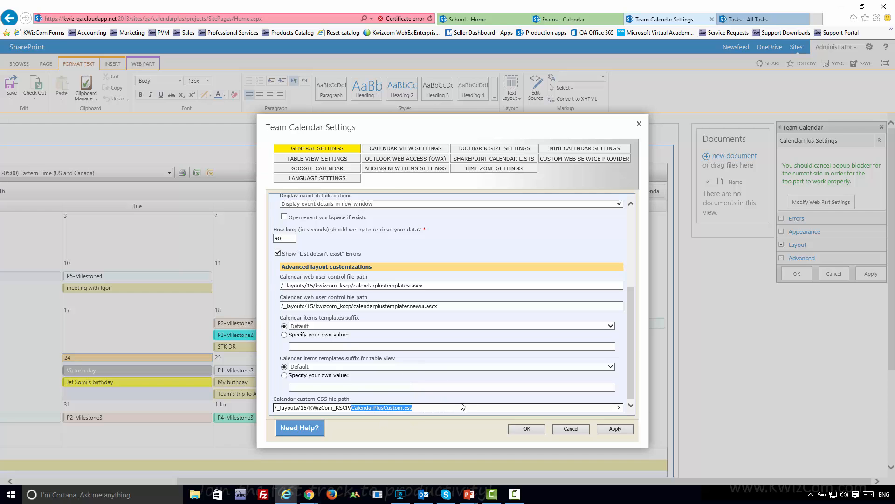
Review the calendar view, toolbar and size, mini calendar and table view settings of the Team Calendar
{"action": "left_click", "coordinate": [412, 152]}
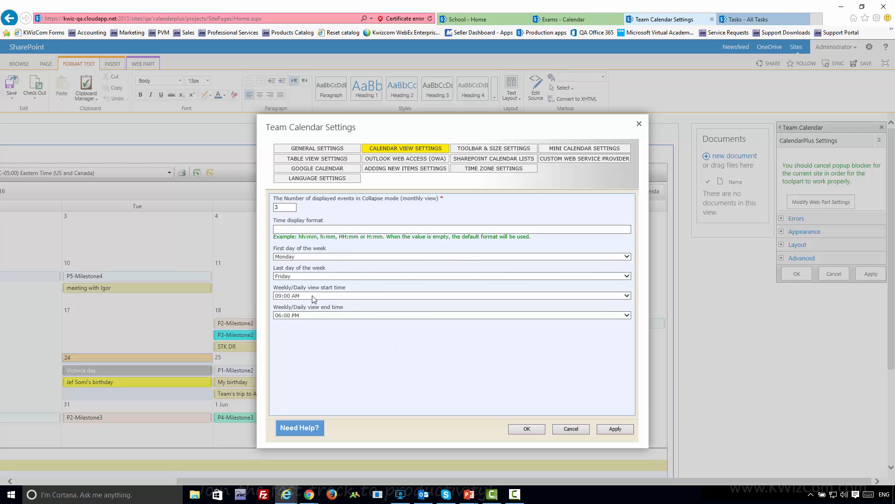
{"action": "left_click", "coordinate": [495, 150]}
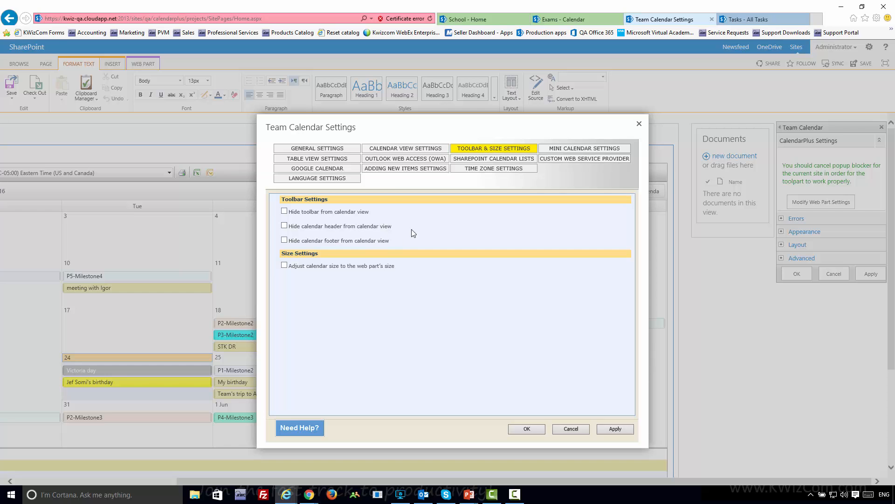
{"action": "left_click", "coordinate": [567, 152]}
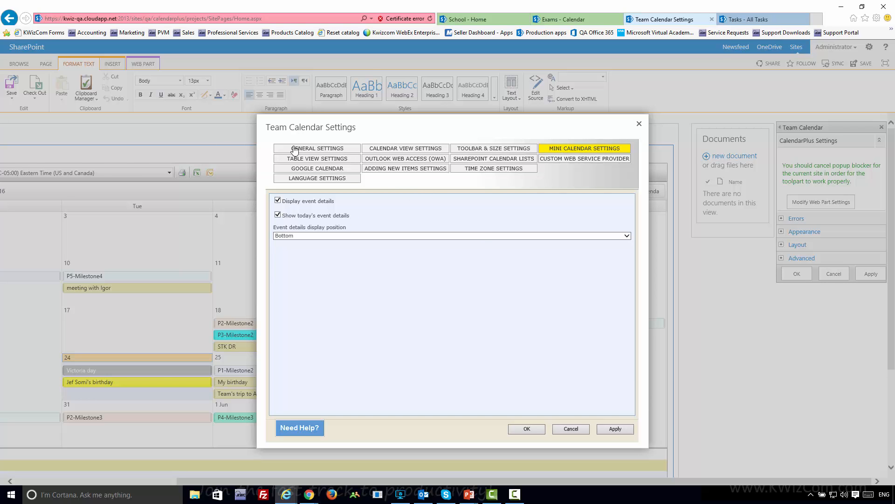
{"action": "left_click", "coordinate": [326, 160]}
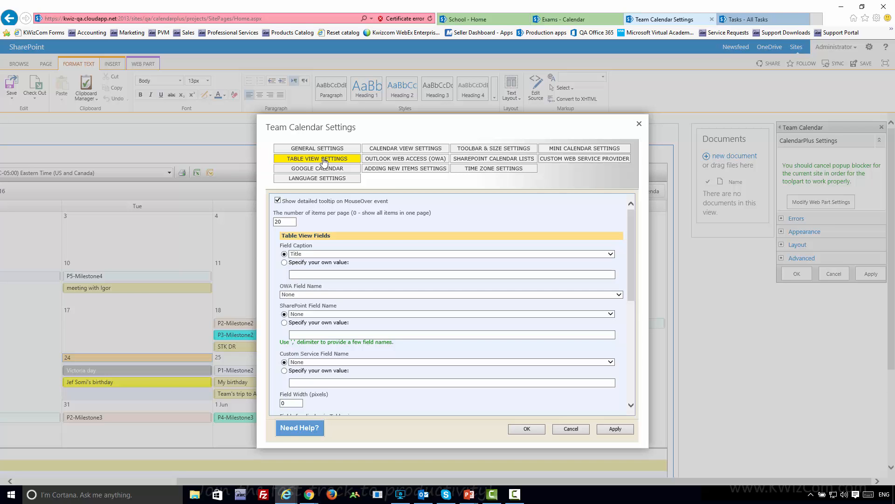
Review the data source settings for Outlook Web Access, SharePoint calendar lists, the custom web service provider and Google Calendar
{"action": "left_click", "coordinate": [383, 160]}
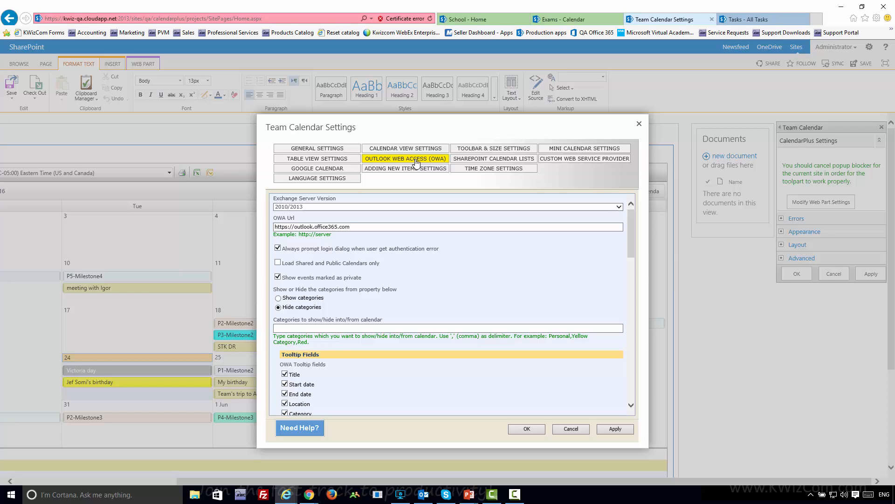
{"action": "left_click", "coordinate": [489, 159]}
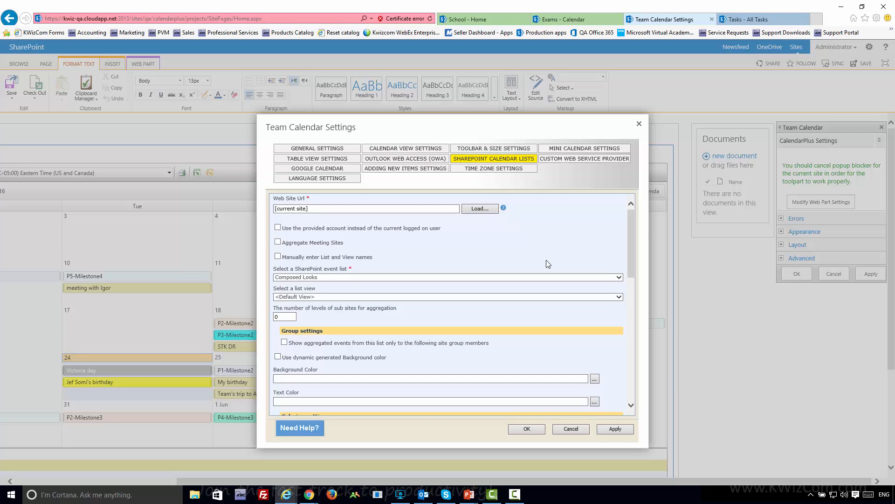
{"action": "left_click", "coordinate": [560, 161]}
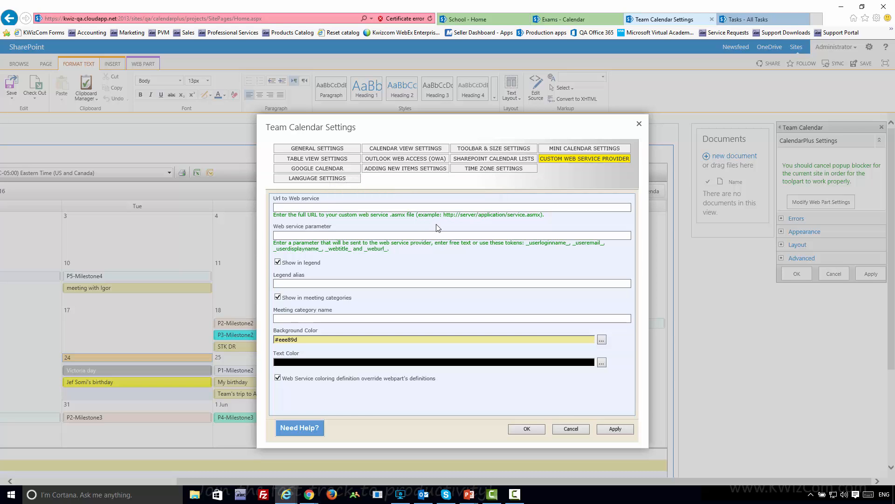
{"action": "left_click", "coordinate": [335, 172]}
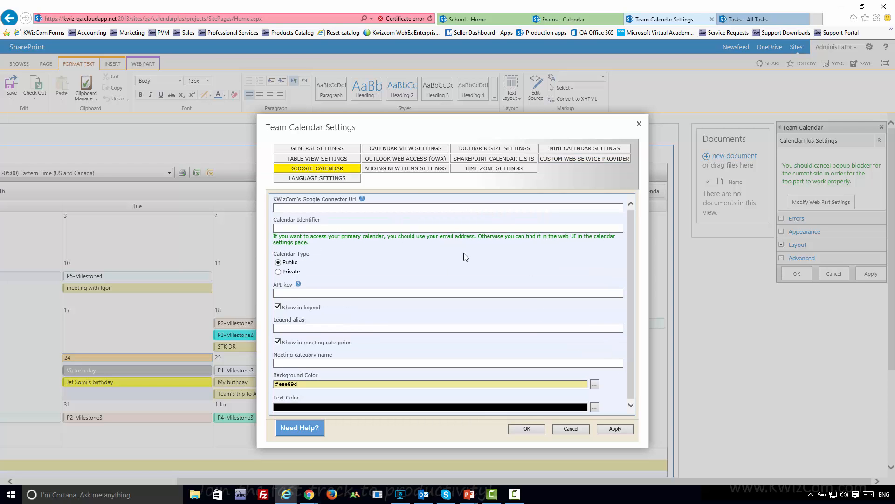
Revisit the settings for adding new items and examine the time zone settings alongside the calendar's time zone selector
{"action": "left_click", "coordinate": [398, 169]}
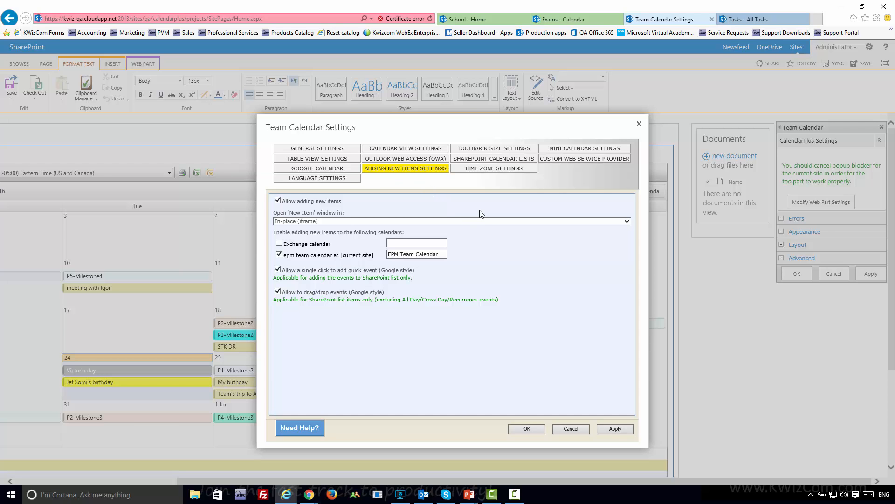
{"action": "left_click", "coordinate": [491, 170]}
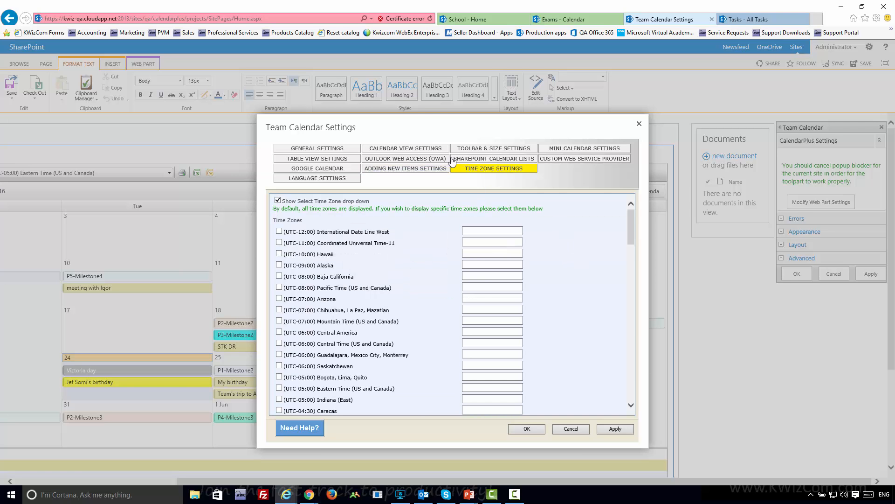
{"action": "left_click_drag", "start_coordinate": [434, 124], "coordinate": [587, 146]}
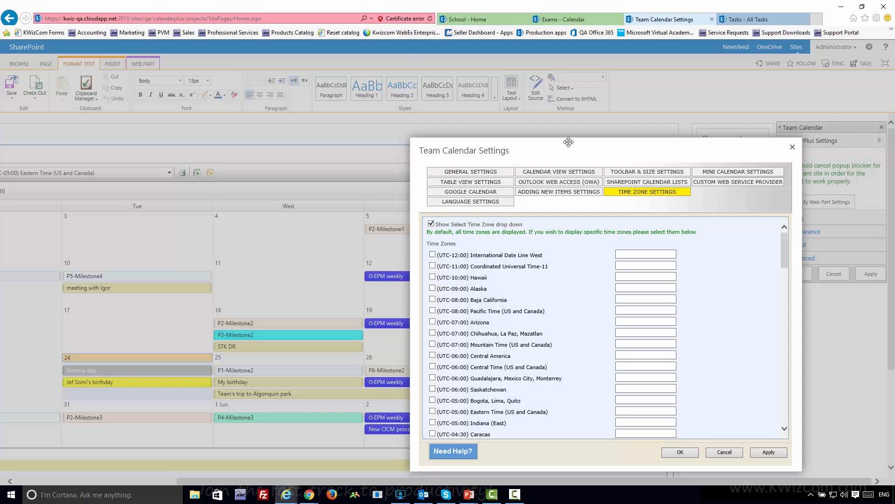
{"action": "left_click_drag", "start_coordinate": [566, 142], "coordinate": [383, 108]}
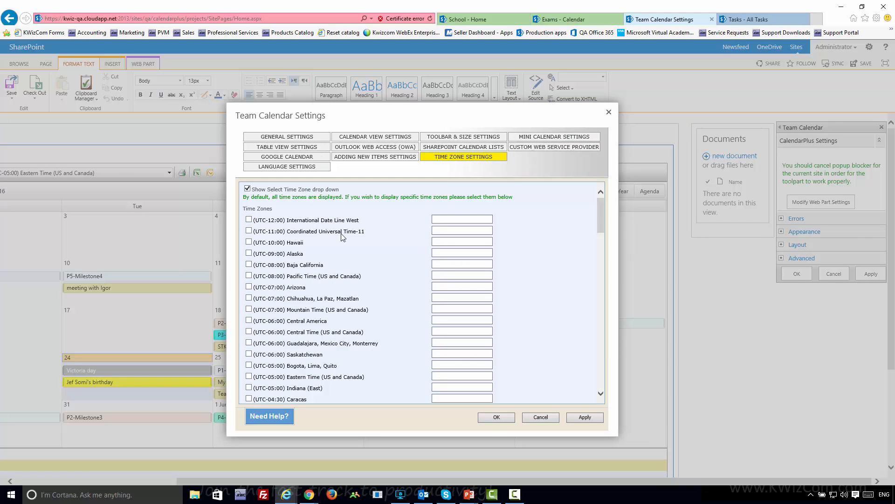
Examine the language settings for text direction, button tooltips and menu labels, and close the Team Calendar settings without saving
{"action": "left_click", "coordinate": [294, 168]}
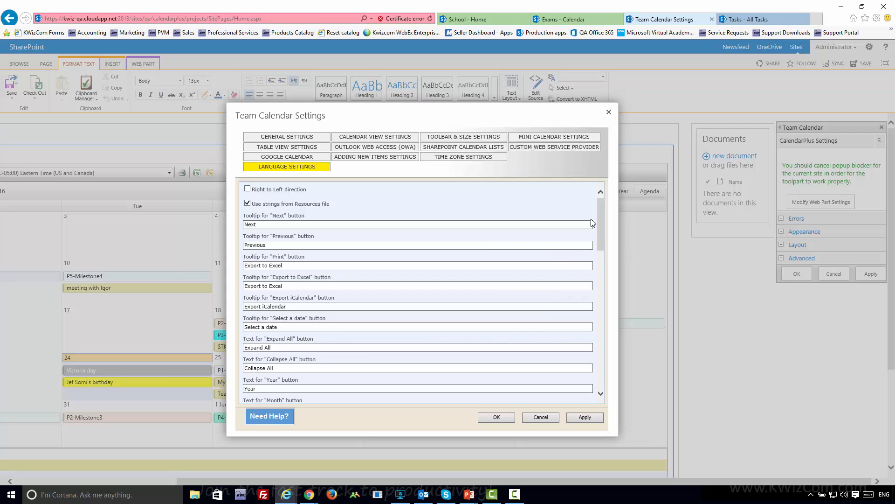
{"action": "mouse_move", "coordinate": [600, 211]}
{"action": "left_mouse_down"}
{"action": "mouse_move", "coordinate": [597, 244]}
{"action": "mouse_move", "coordinate": [603, 204]}
{"action": "left_mouse_up"}
{"action": "left_click_drag", "start_coordinate": [601, 232], "coordinate": [590, 298]}
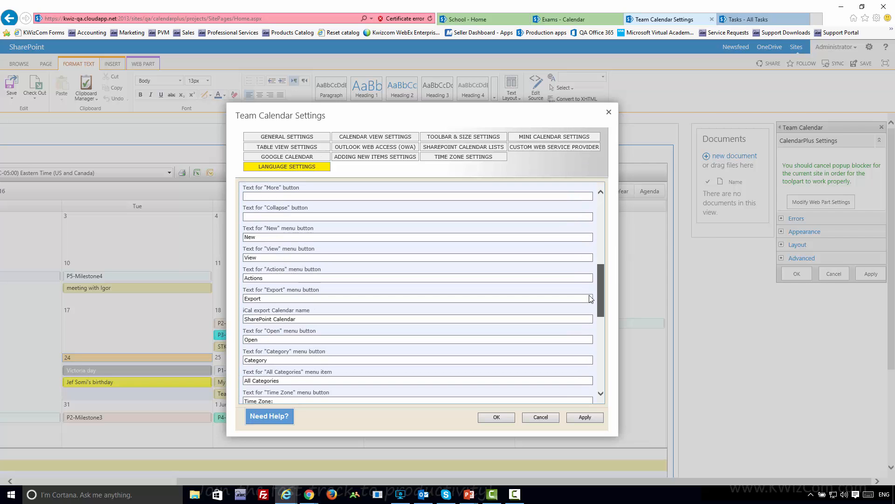
{"action": "left_click_drag", "start_coordinate": [590, 298], "coordinate": [605, 221]}
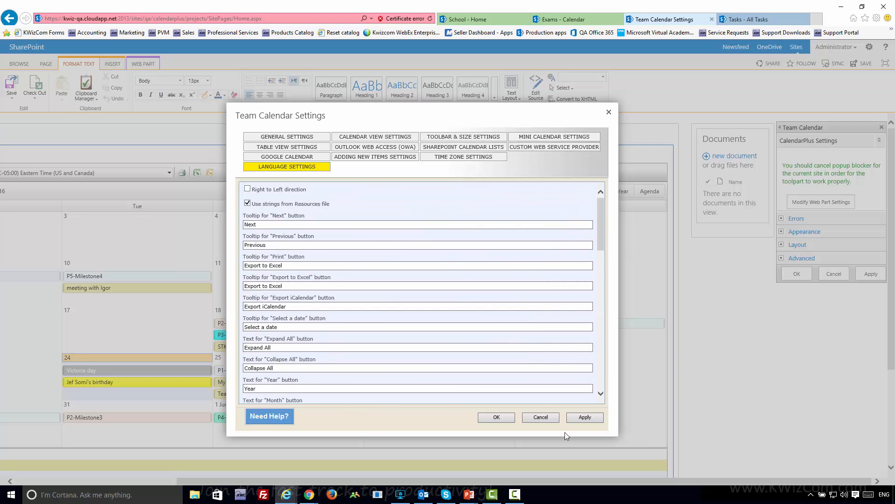
{"action": "left_click", "coordinate": [548, 416]}
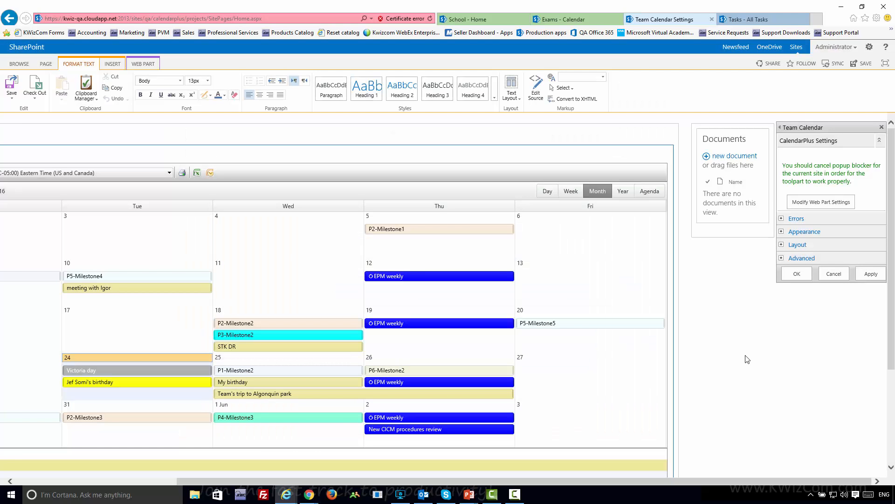
Switch to the PowerPoint slide show and advance from the project management use case slide past the feedback slide
{"action": "key", "text": "alt+Tab"}
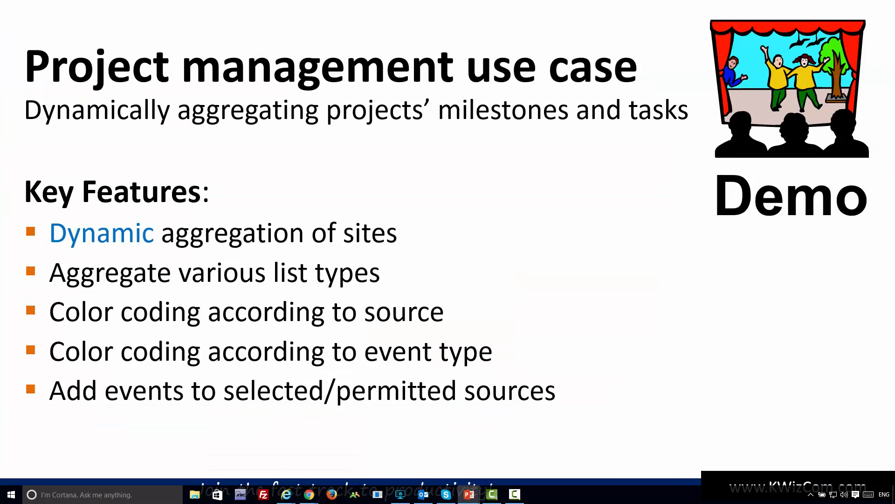
{"action": "left_click", "coordinate": [679, 411]}
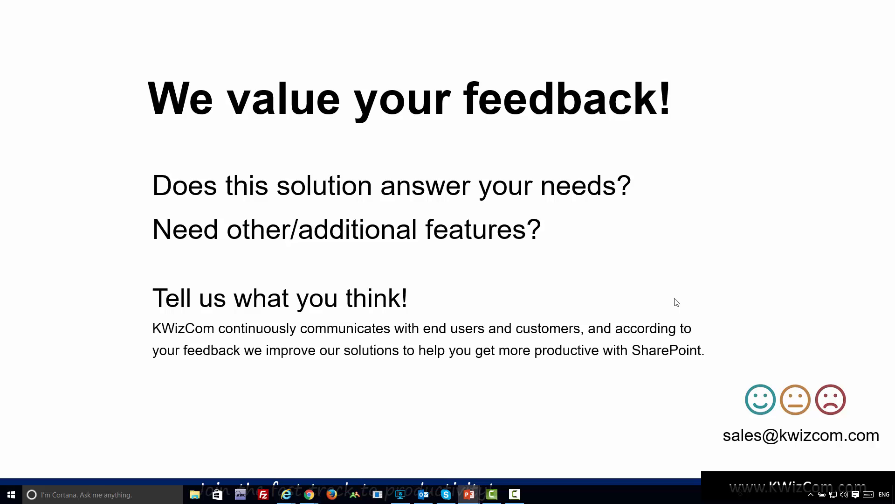
{"action": "left_click", "coordinate": [552, 301]}
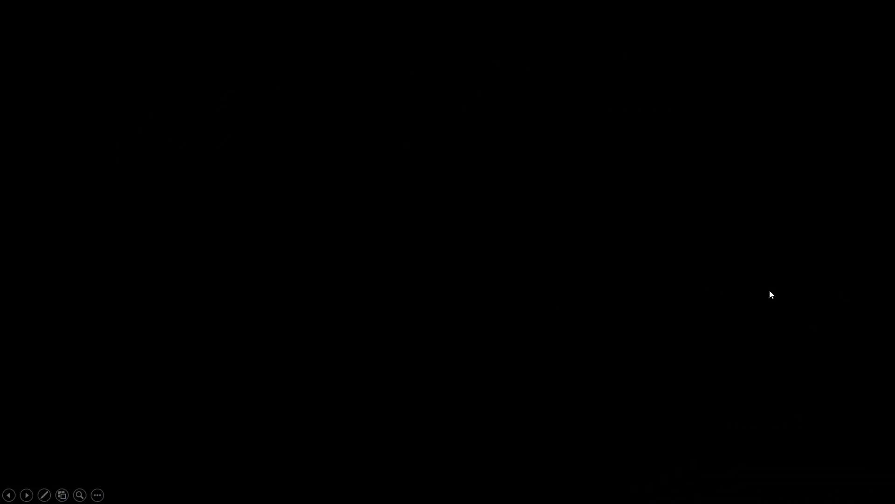